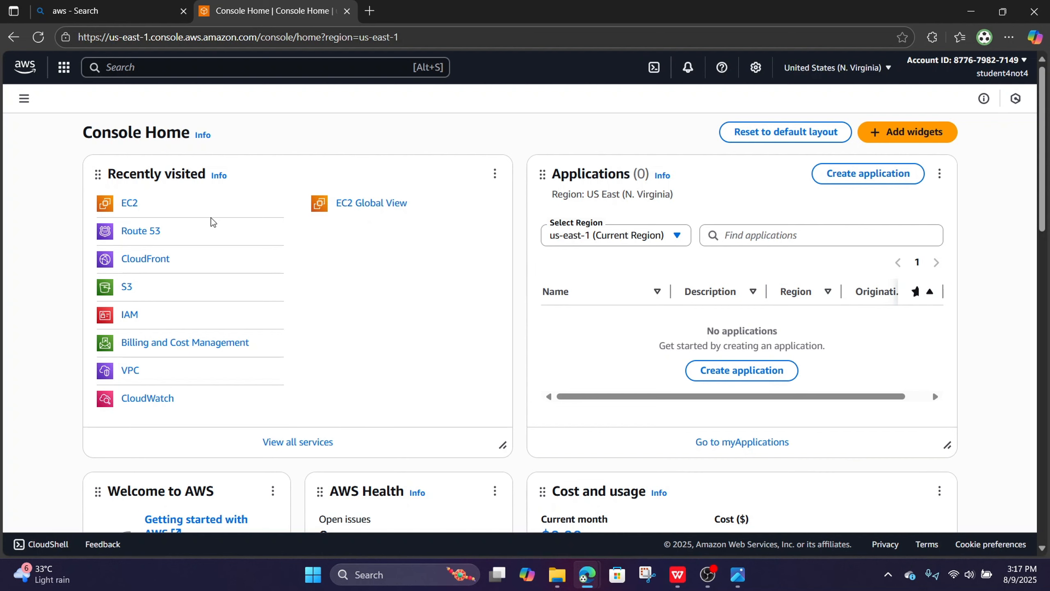
# - Open the EC2 service and start launching a new instance
pyautogui.click(141, 206)
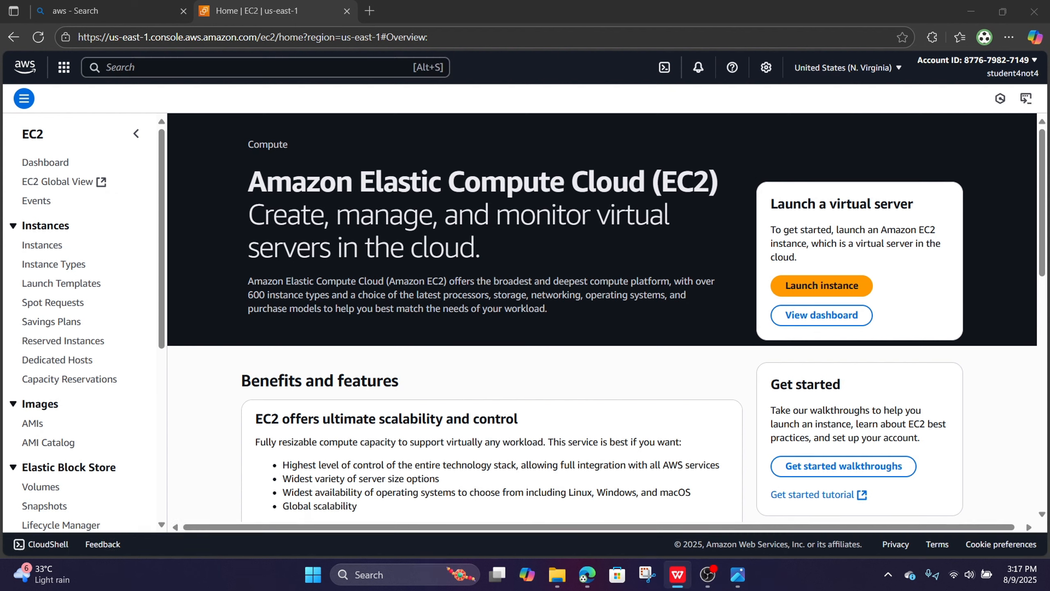
pyautogui.scroll(-2, 1046, 405)
pyautogui.click(850, 219)
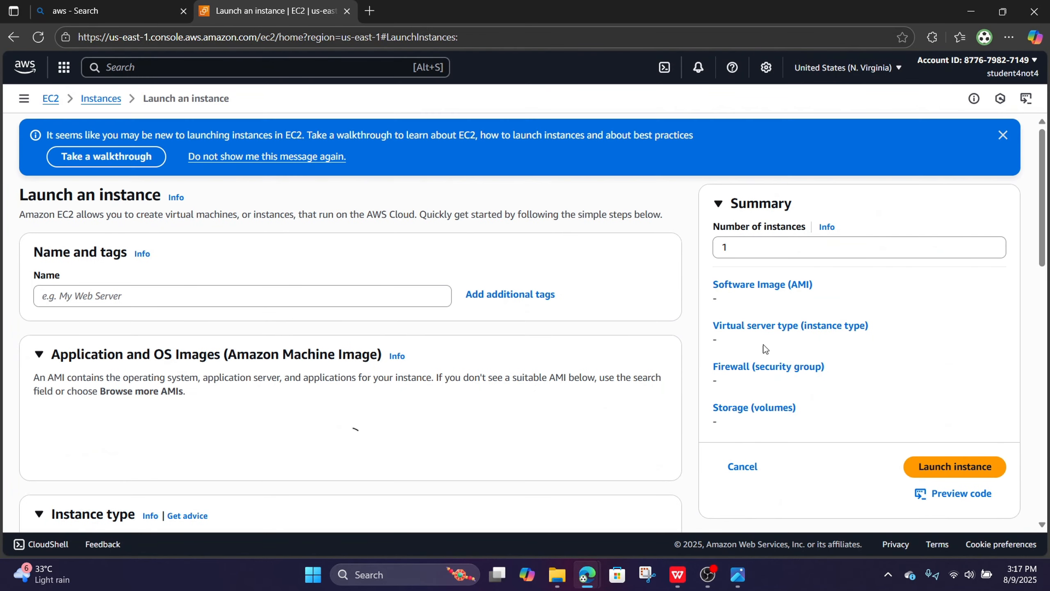
# - Name the new instance Demo-ALB
pyautogui.click(80, 300)
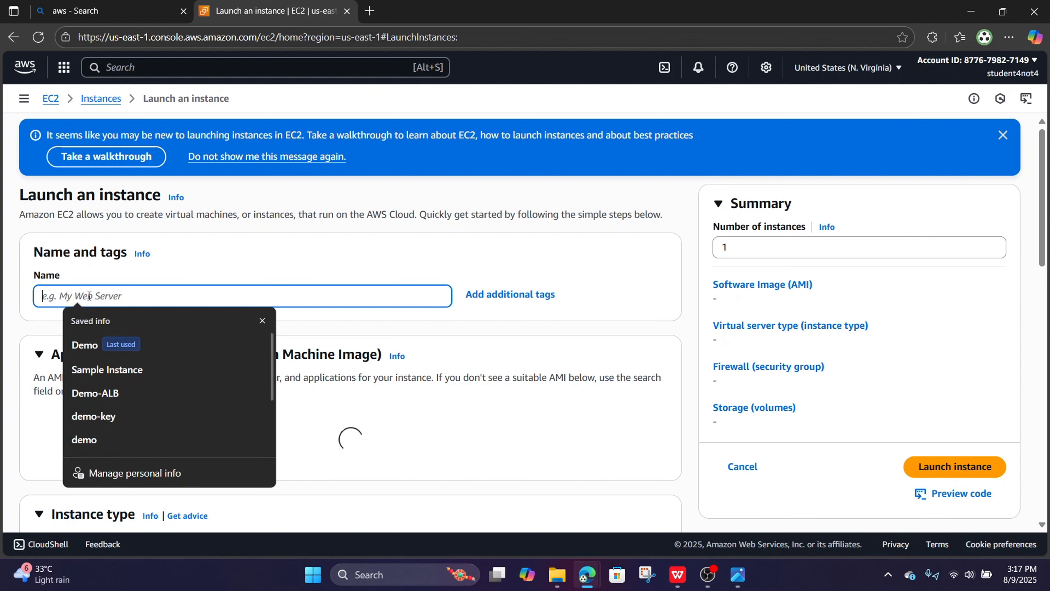
pyautogui.press('Escape')
pyautogui.scroll(-2, 176, 248)
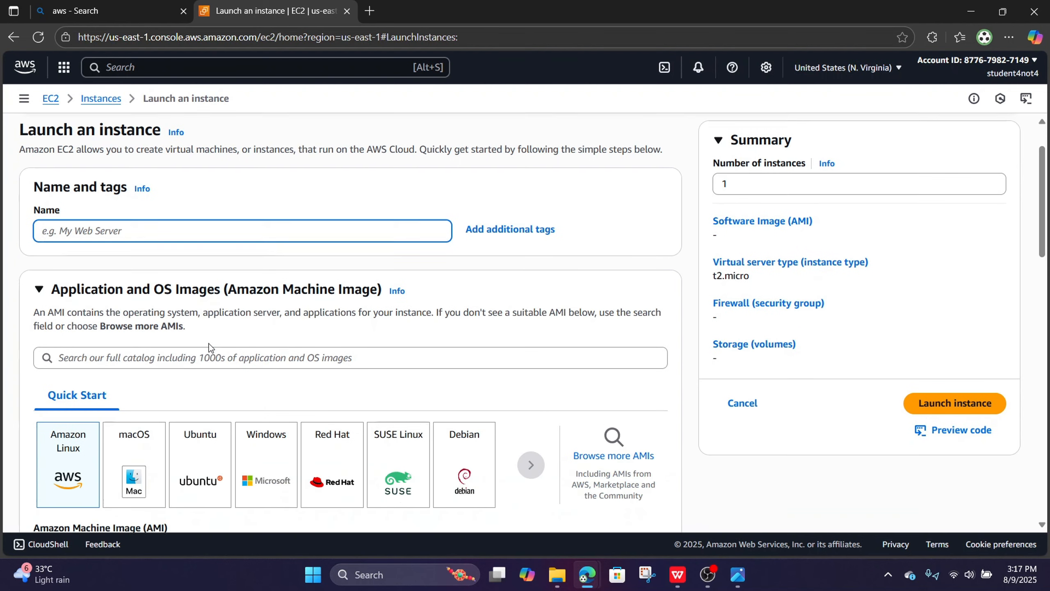
pyautogui.scroll(-2, 134, 277)
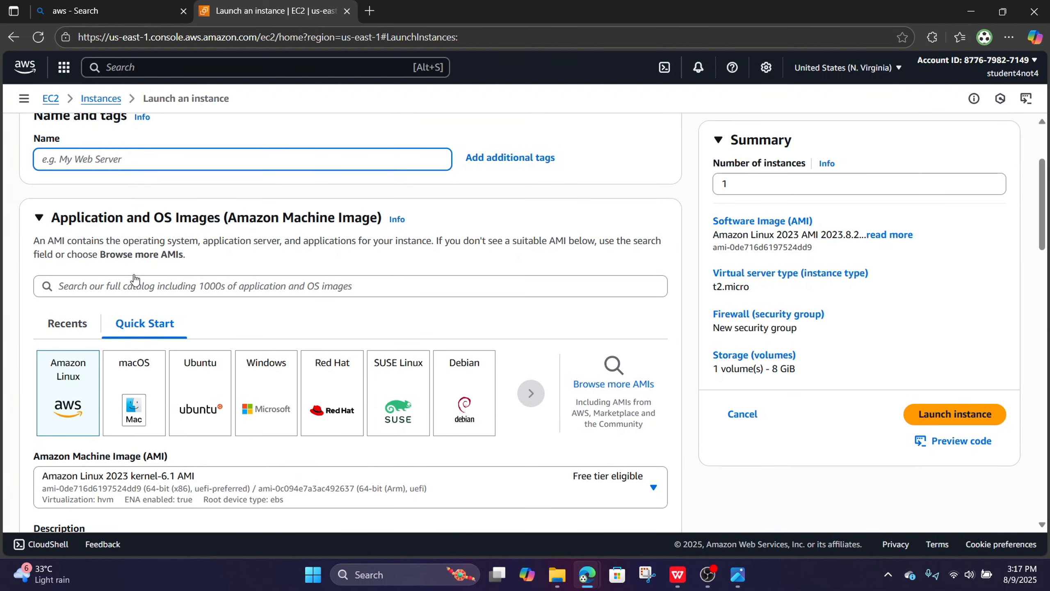
pyautogui.click(144, 168)
pyautogui.click(95, 229)
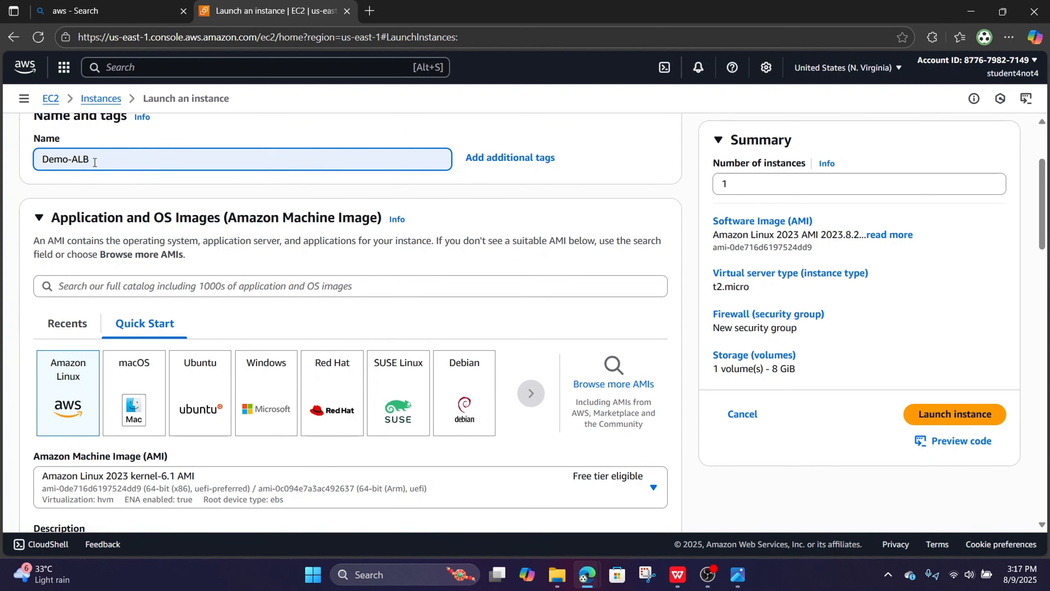
pyautogui.click(179, 188)
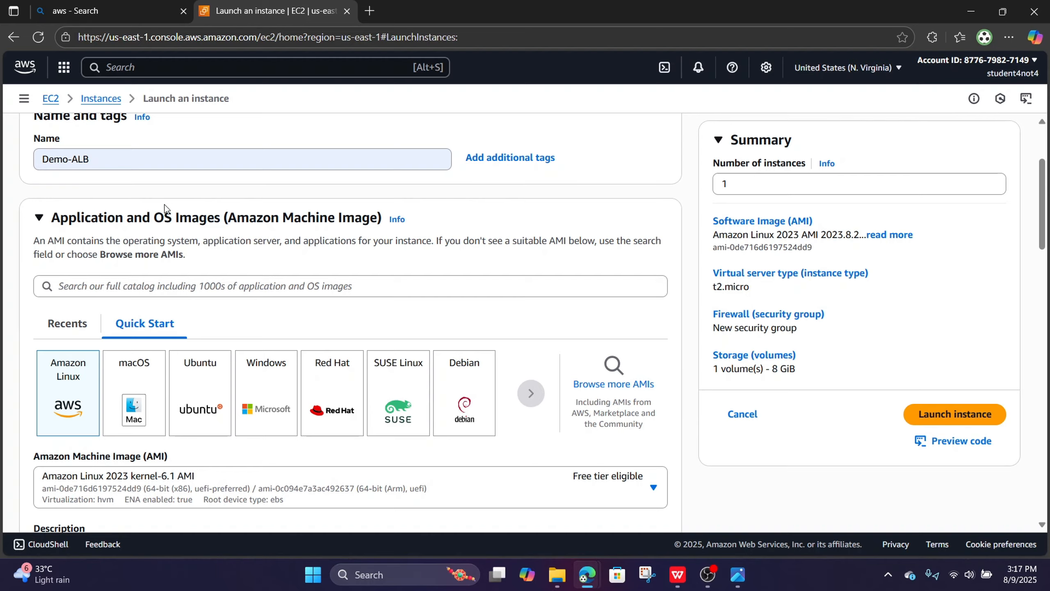
# - Allow HTTP traffic from the internet in the instance's new security group
pyautogui.scroll(-2, 91, 300)
pyautogui.scroll(-5, 62, 324)
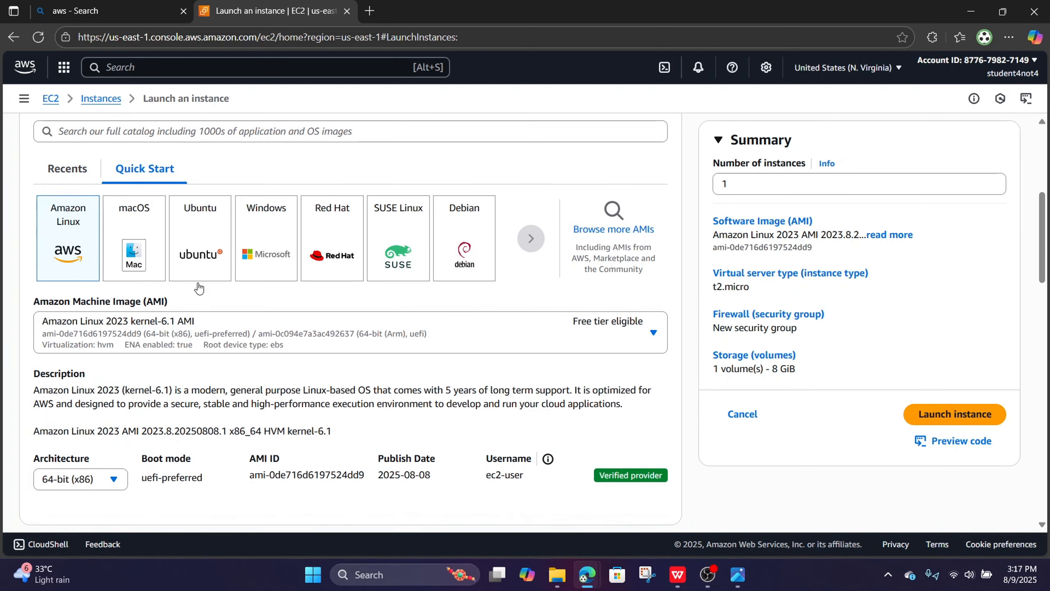
pyautogui.scroll(-3, 196, 282)
pyautogui.scroll(-2, 363, 219)
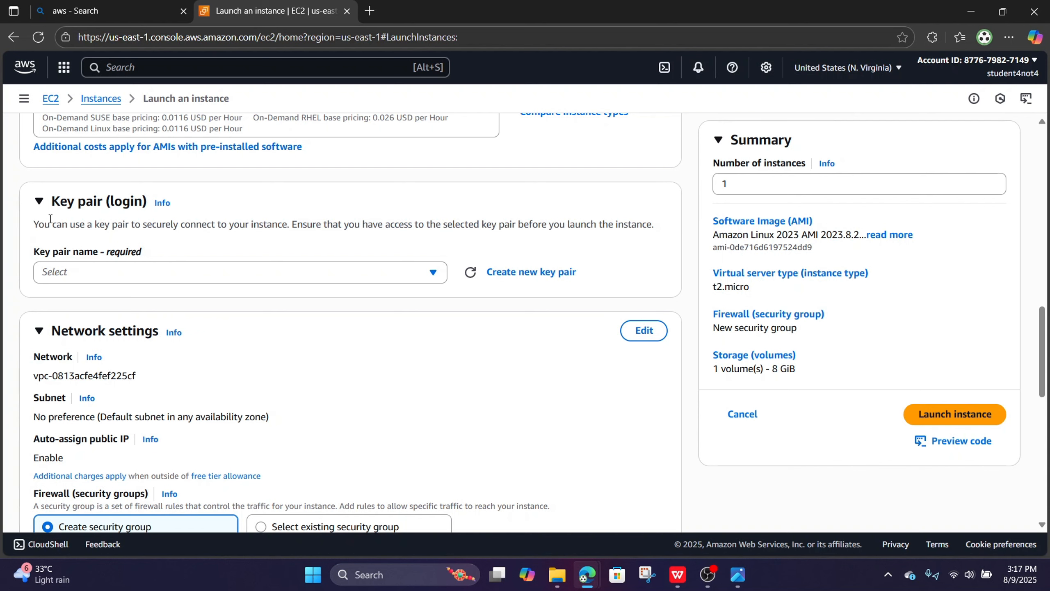
pyautogui.scroll(-1, 458, 210)
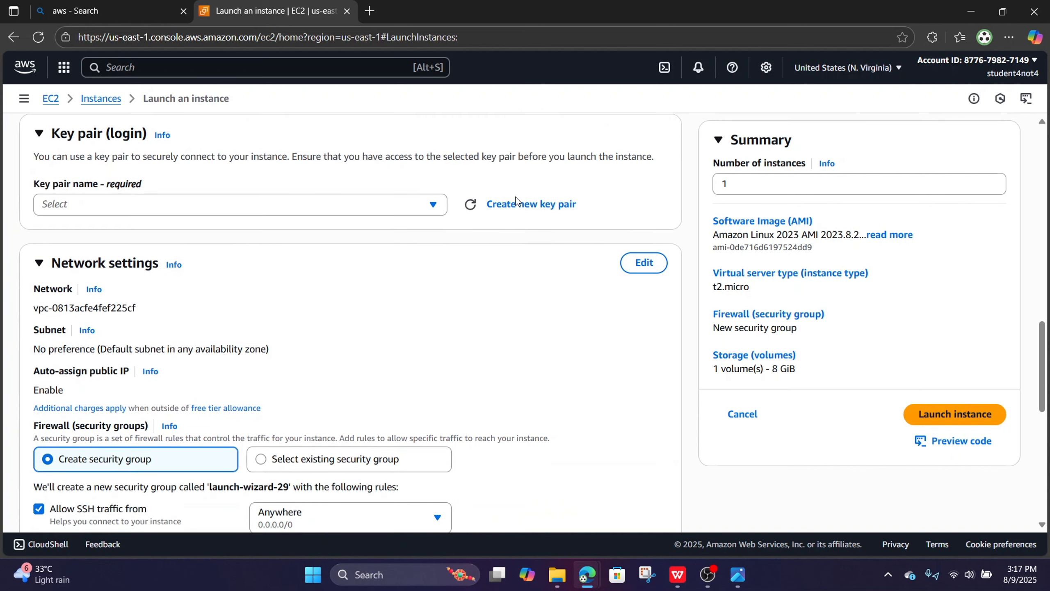
pyautogui.scroll(-1, 375, 228)
pyautogui.scroll(-3, 364, 286)
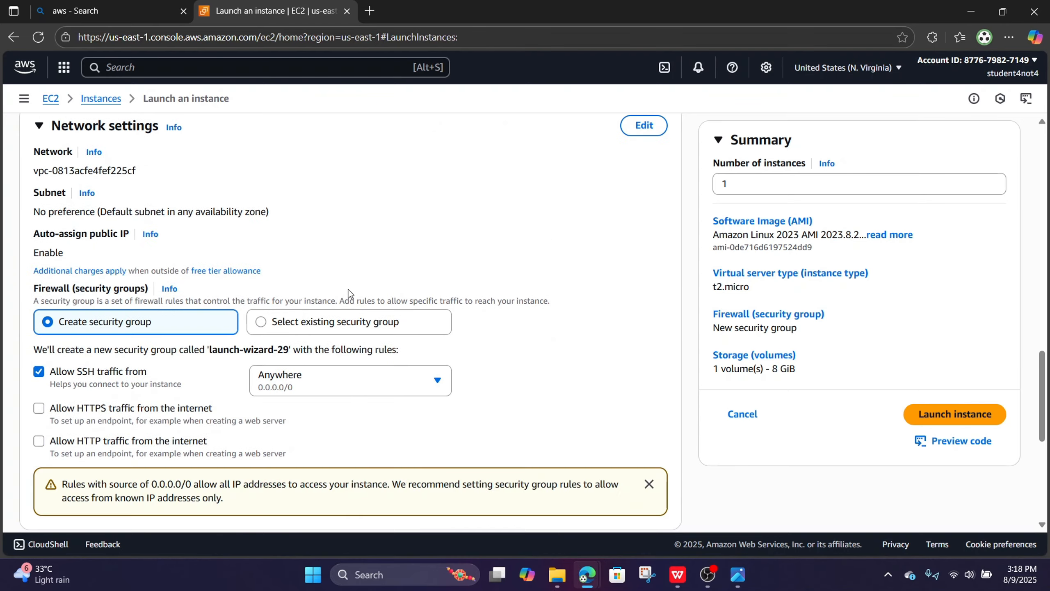
pyautogui.click(39, 374)
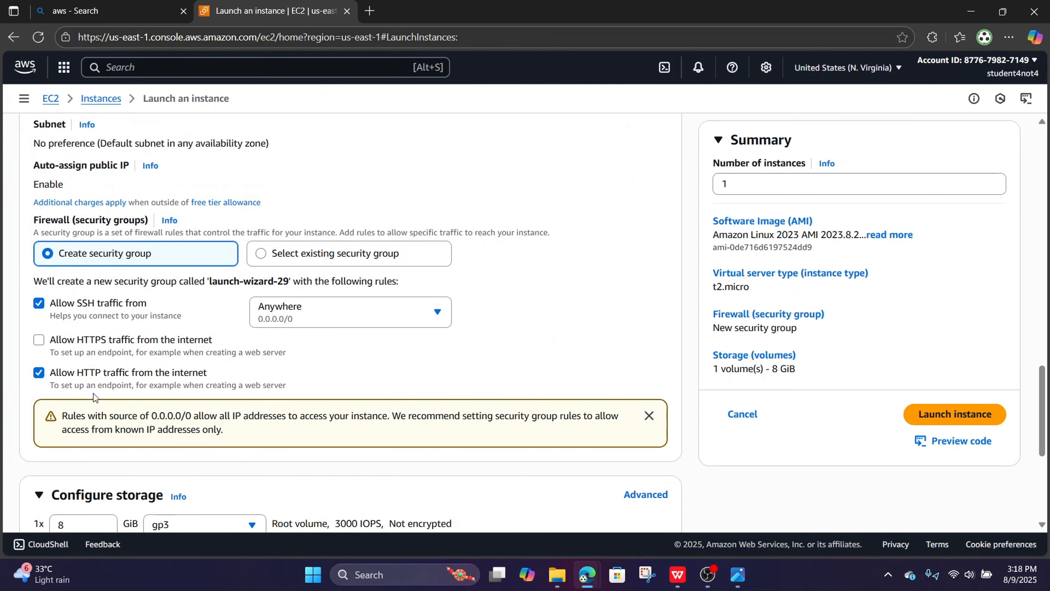
# - Enter a bash user data script that runs yum update, installs, starts and enables httpd, and writes "<h1>hello guys $(hostname -f)</h1>" to /var/www/html/index.html
pyautogui.scroll(-5, 521, 368)
pyautogui.scroll(-2, 523, 355)
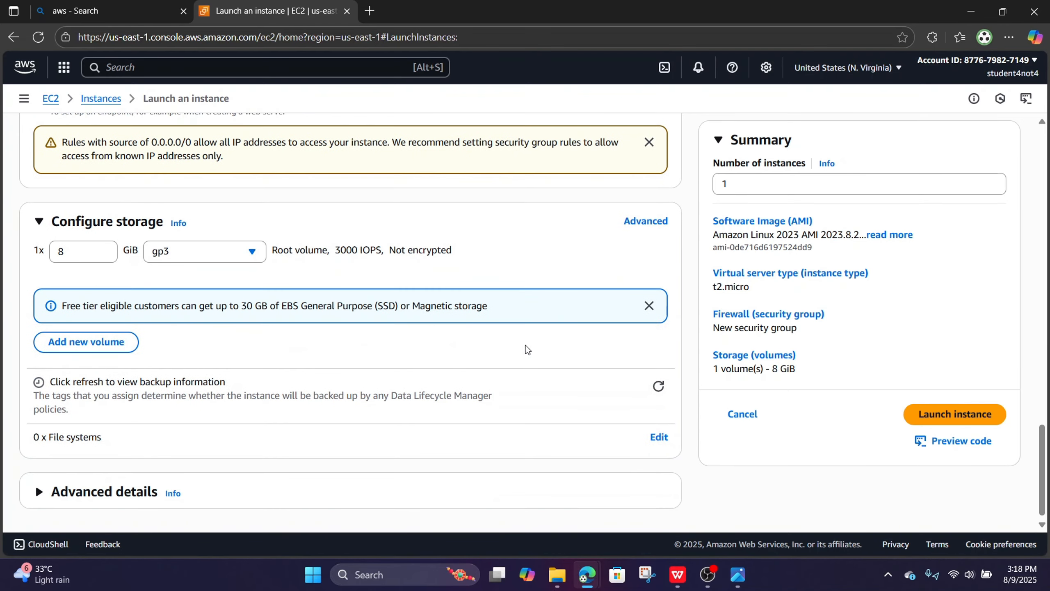
pyautogui.click(40, 488)
pyautogui.scroll(-15, 447, 461)
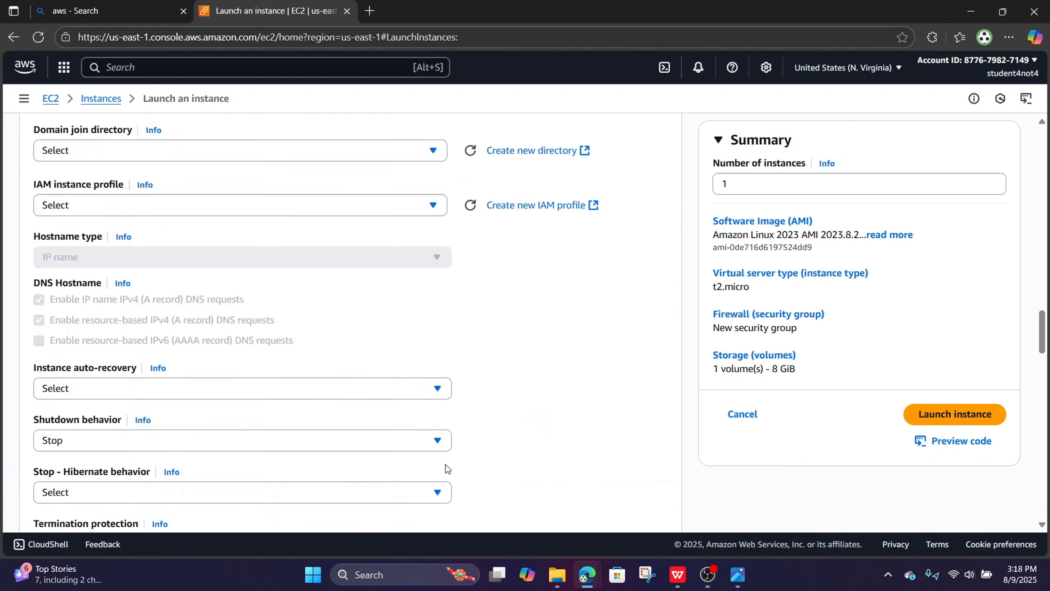
pyautogui.scroll(-10, 448, 457)
pyautogui.click(216, 329)
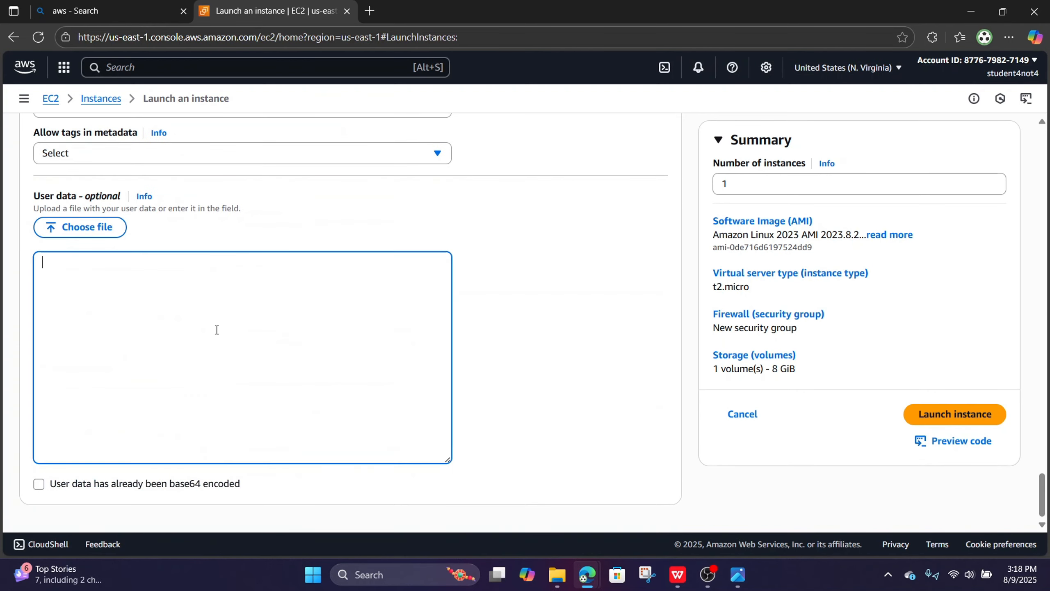
pyautogui.write('#!/bin/bash yum update -y yum install -y httpd systemctl start httpd systemctl enable httpd echo "<h1>hello guys $(hostname -f)</h1>" > /var/www/html/index.html')
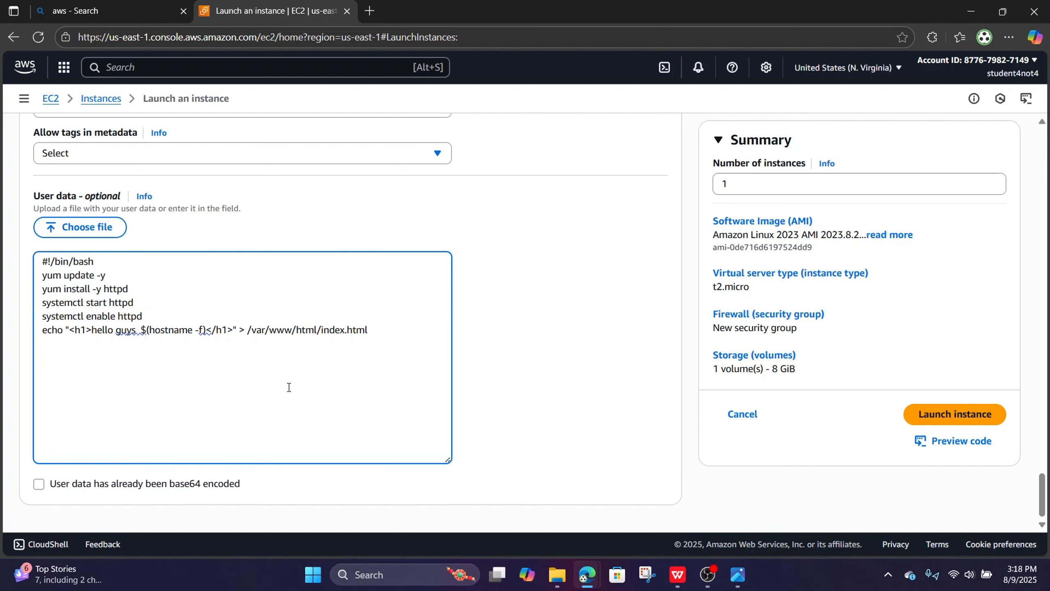
# - Launch the instance, choosing to proceed without a key pair
pyautogui.click(912, 409)
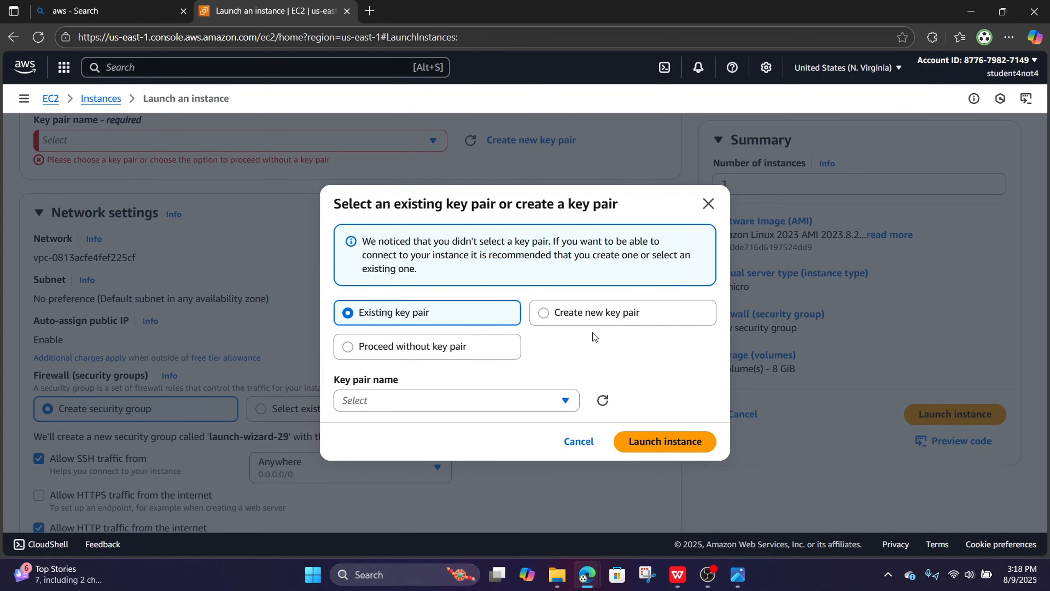
pyautogui.click(409, 346)
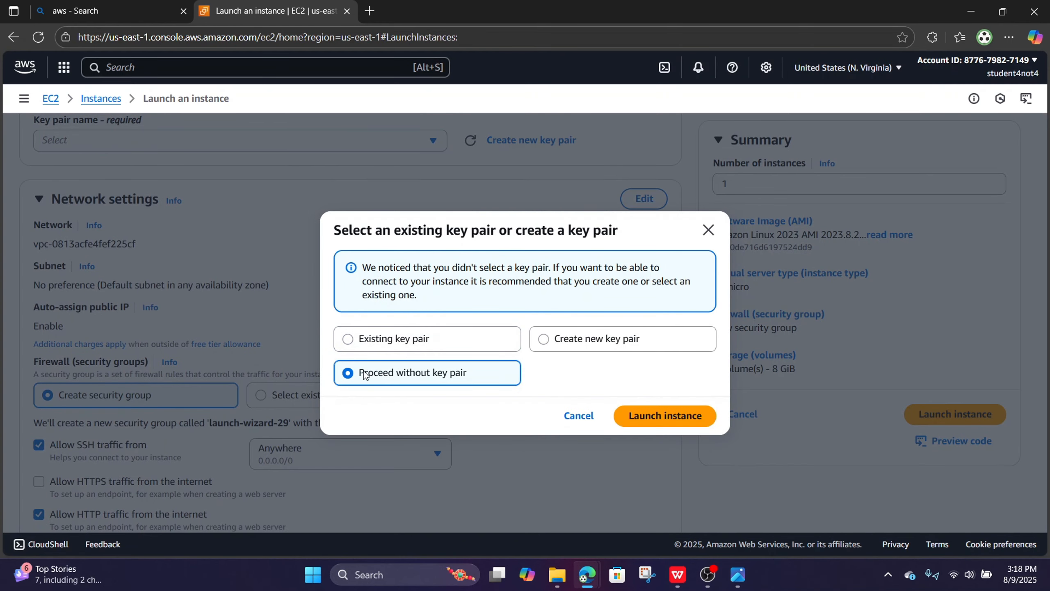
pyautogui.click(670, 422)
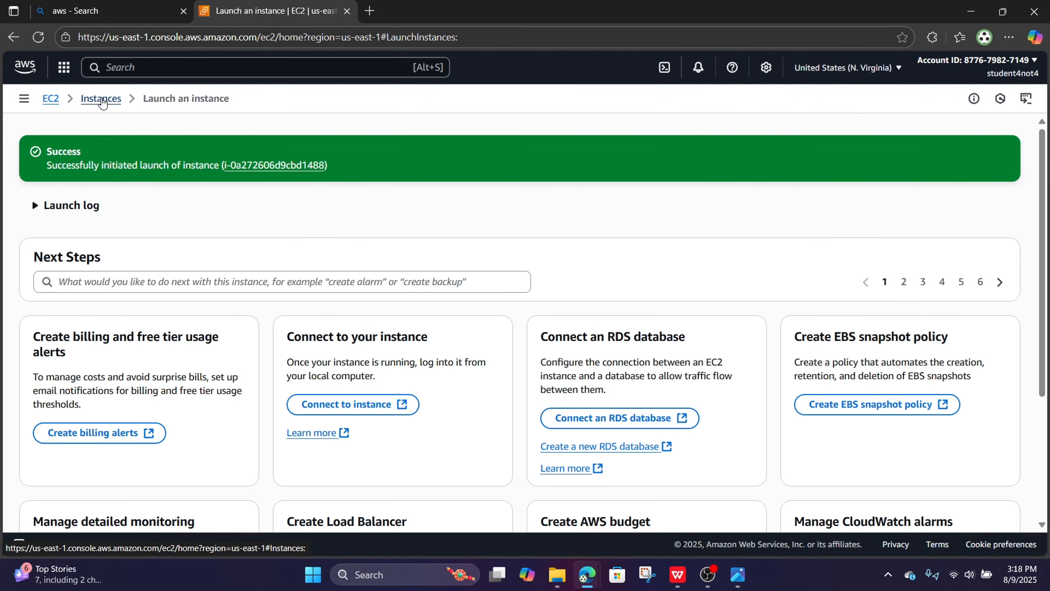
# - Open the list of EC2 instances and refresh it to check the new instance's state
pyautogui.click(101, 98)
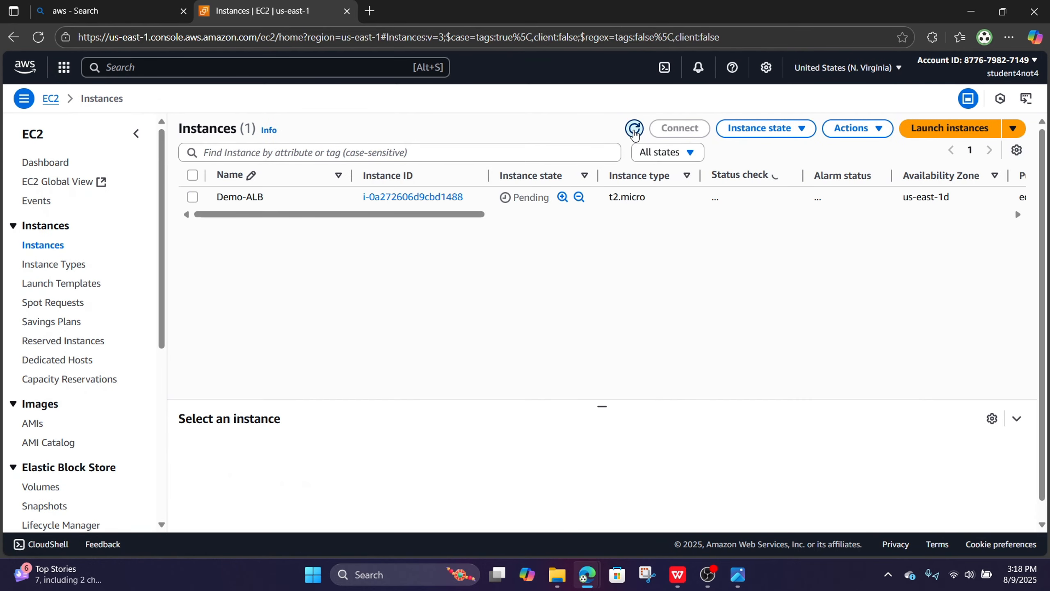
pyautogui.click(635, 129)
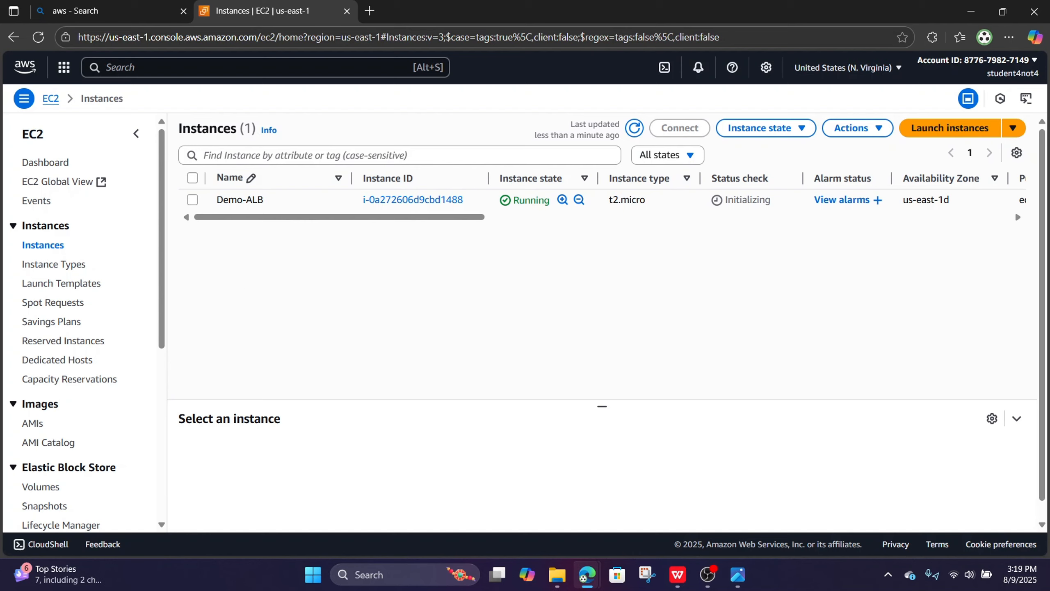
pyautogui.hotkey('alt', 'Tab')
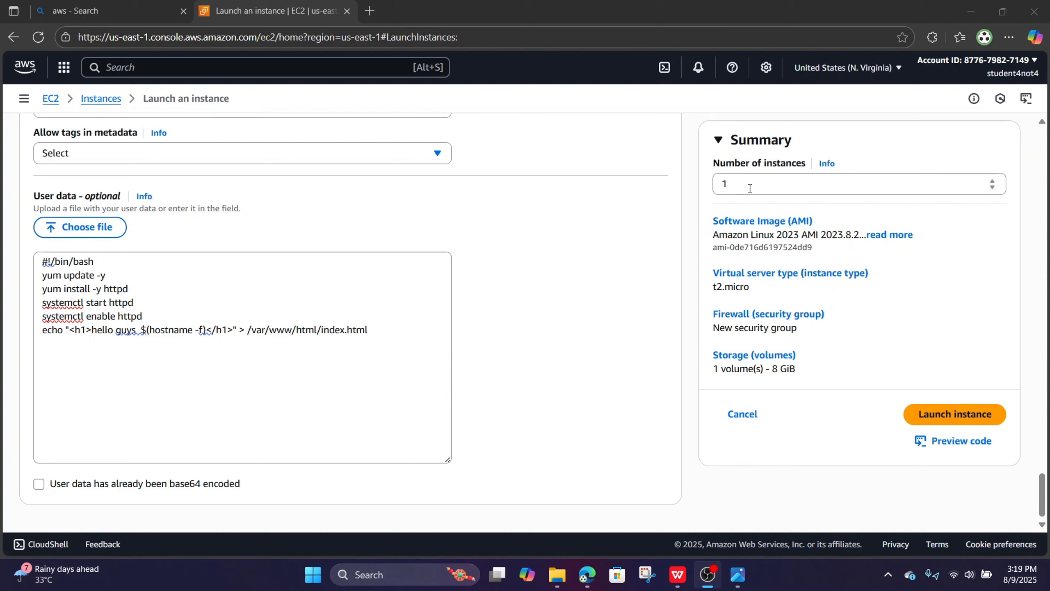
# - Set the number of instances to 2 in the launch form with the same httpd user data and launch them
pyautogui.click(750, 188)
pyautogui.press('BackSpace')
pyautogui.write('2')
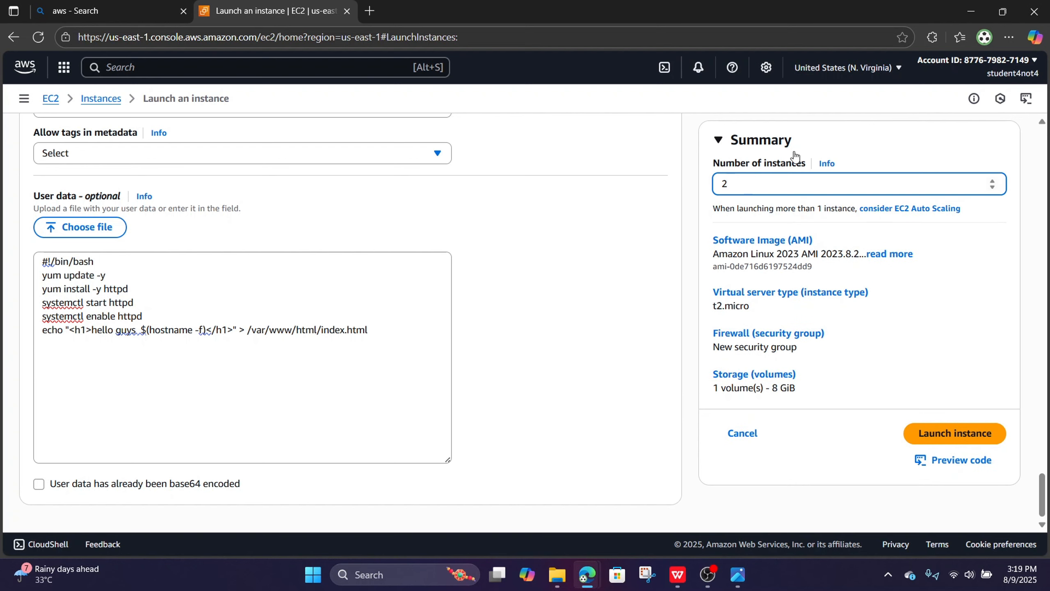
pyautogui.click(975, 432)
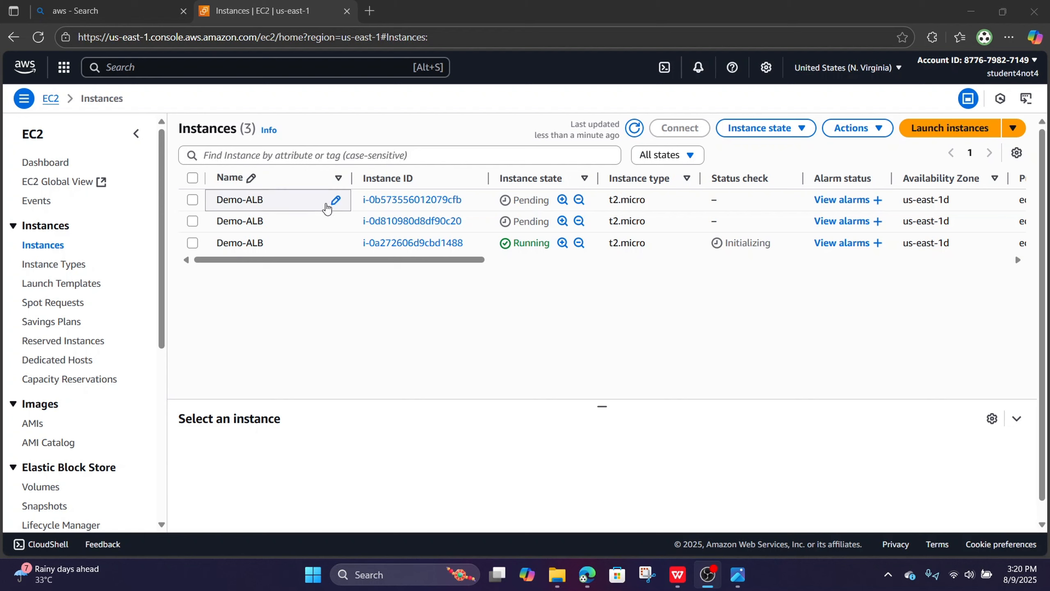
# - Try to rename the second listed instance to Demo-ALB-2
pyautogui.click(336, 223)
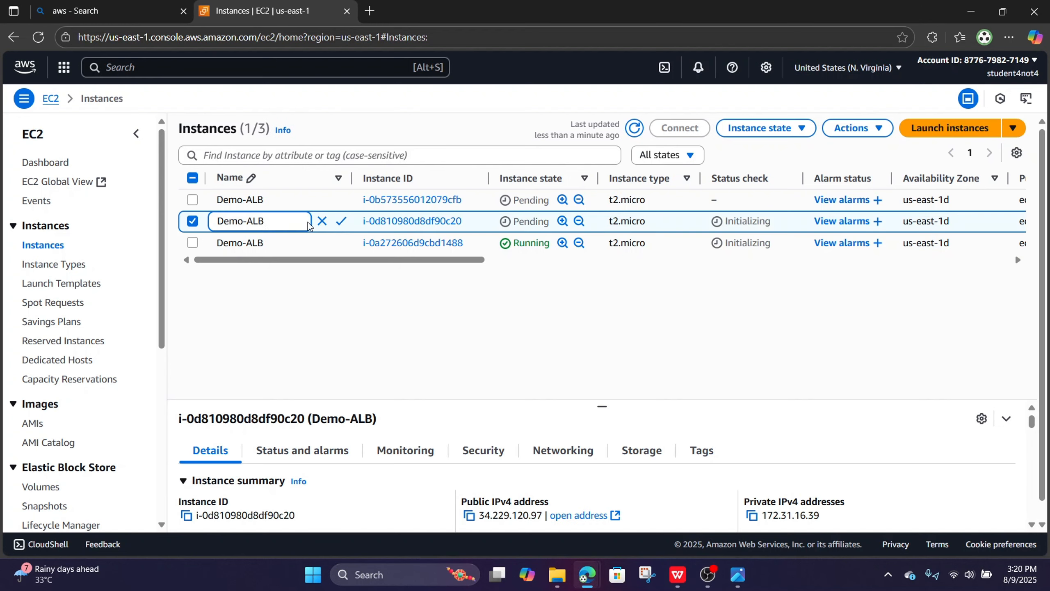
pyautogui.write('-2')
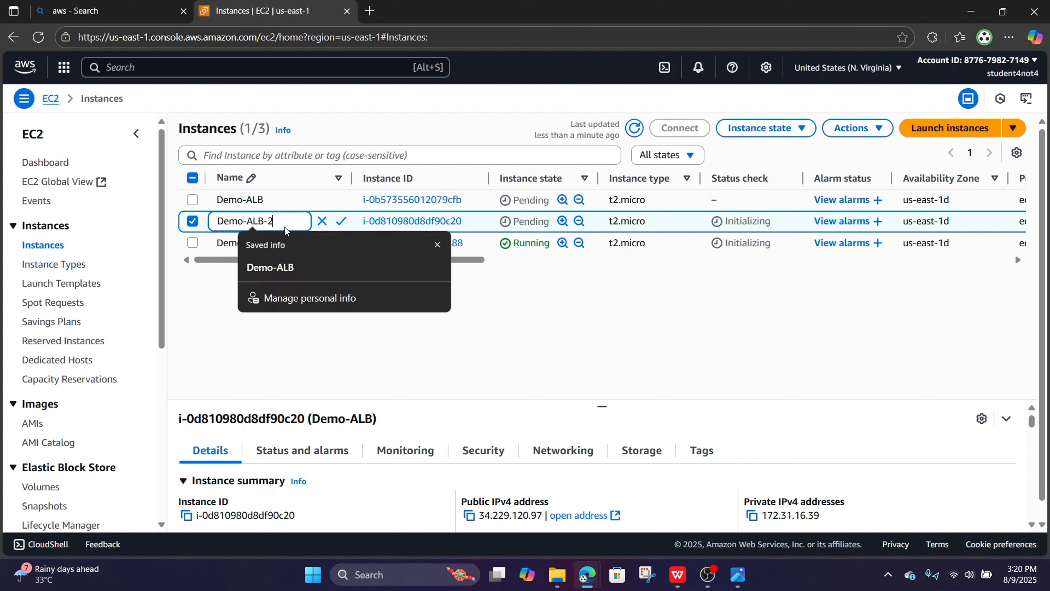
pyautogui.click(341, 221)
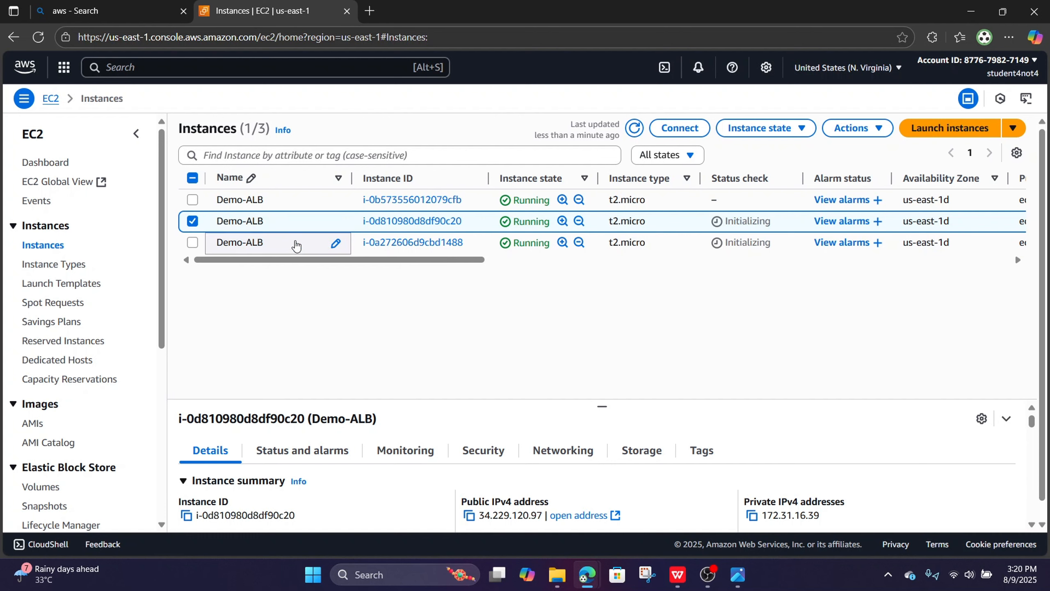
# - Rename the third listed instance to Demo-ALB-3
pyautogui.click(288, 244)
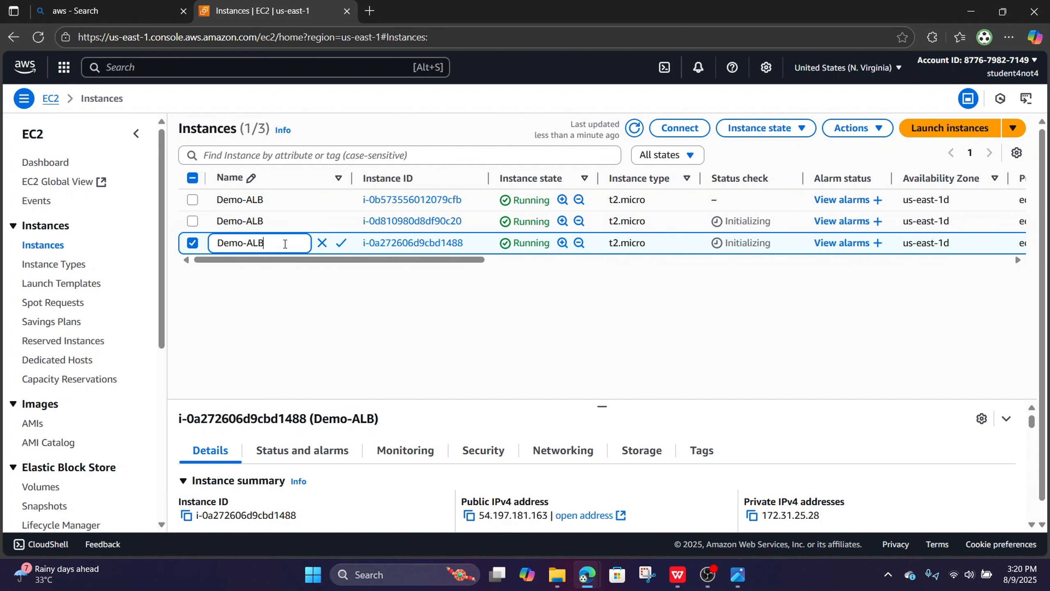
pyautogui.write('-3')
pyautogui.click(341, 243)
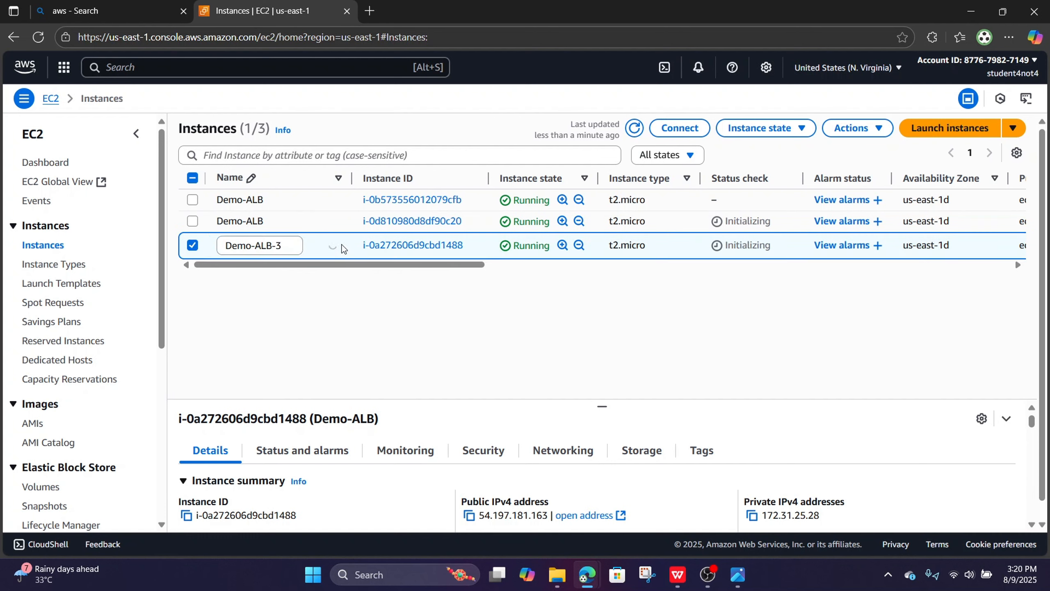
# - Rename the second listed instance to Demo-ALB-2
pyautogui.click(337, 221)
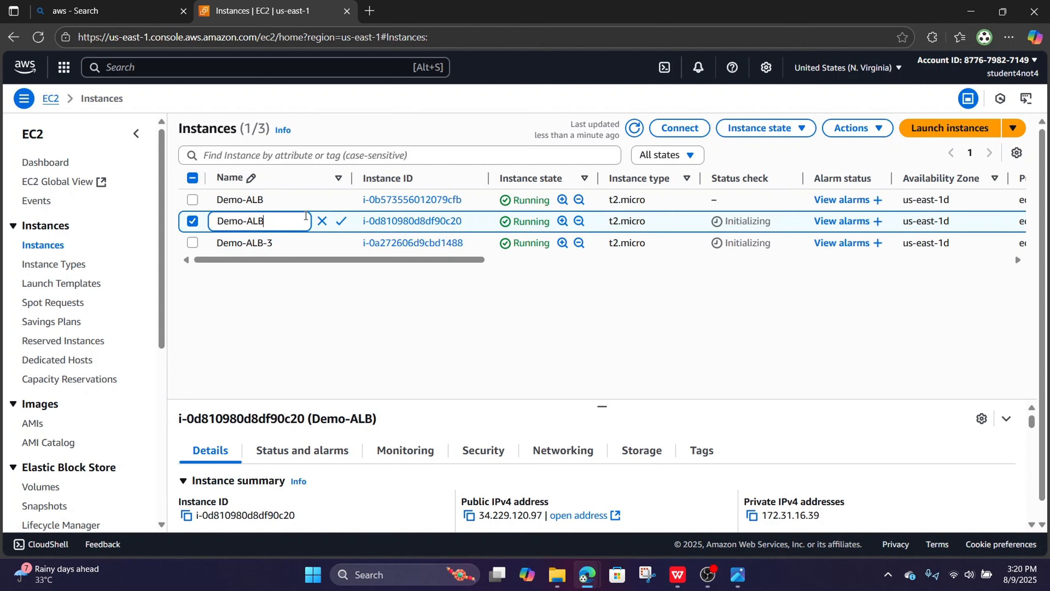
pyautogui.write('-2')
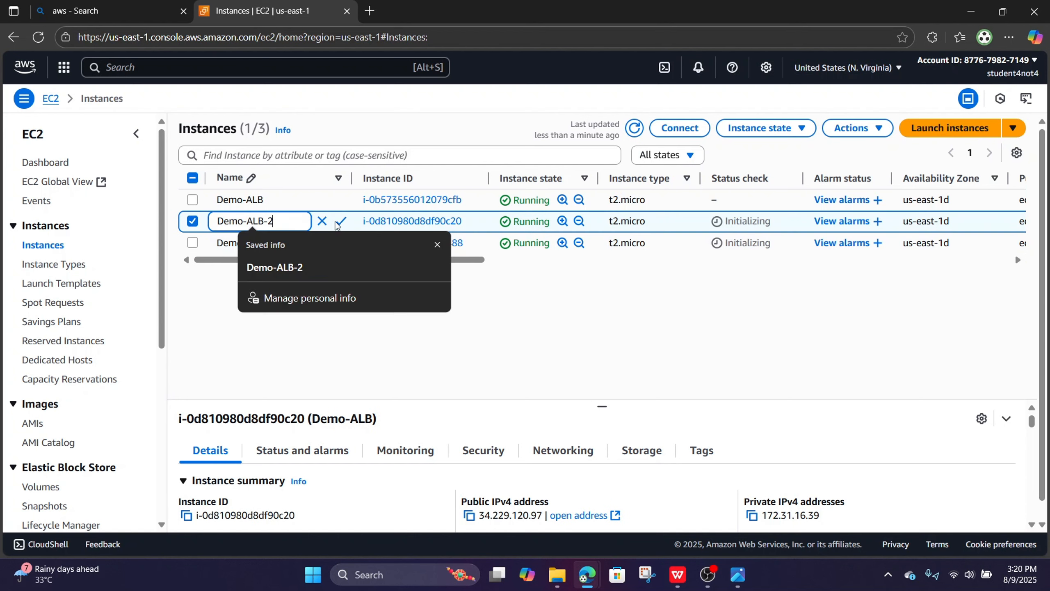
pyautogui.click(339, 221)
# - Rename the first listed instance to Demo-ALB-1
pyautogui.click(333, 199)
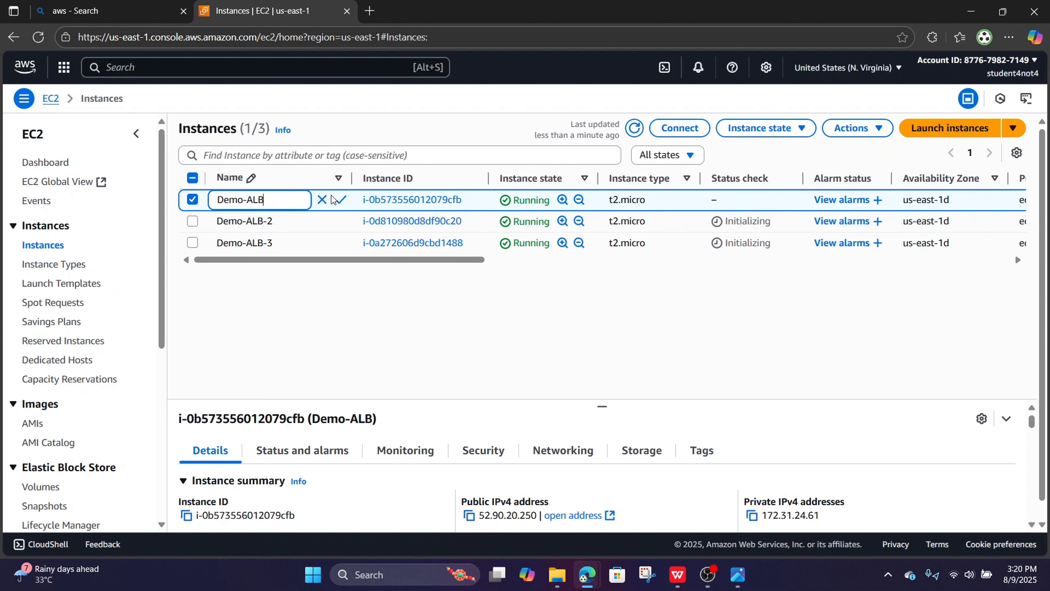
pyautogui.write('-1')
pyautogui.click(340, 201)
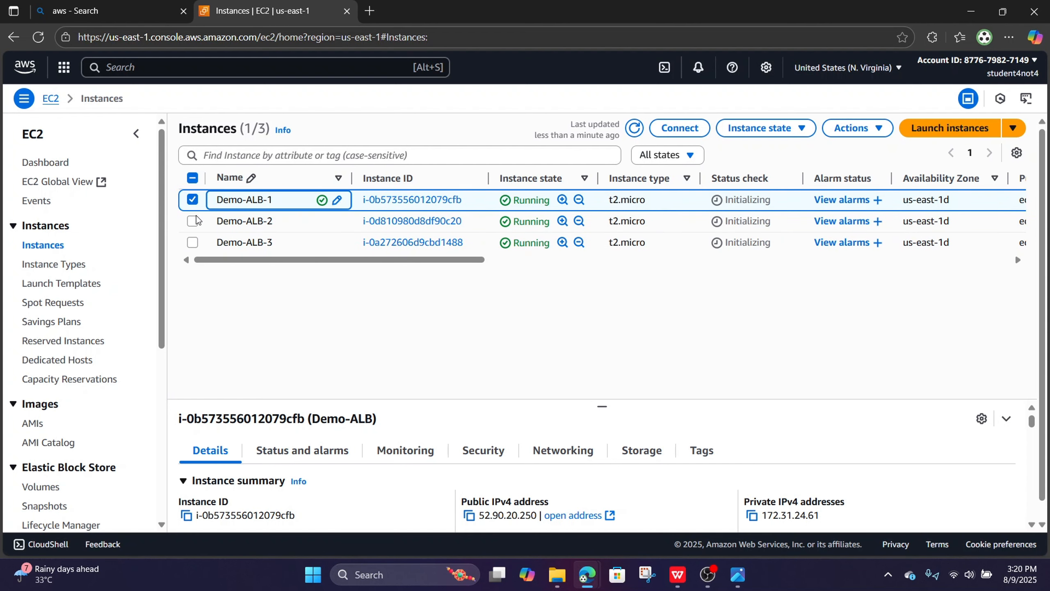
# - Clear the instance selection and view the public IPv4 DNS and address columns of all three instances
pyautogui.click(192, 202)
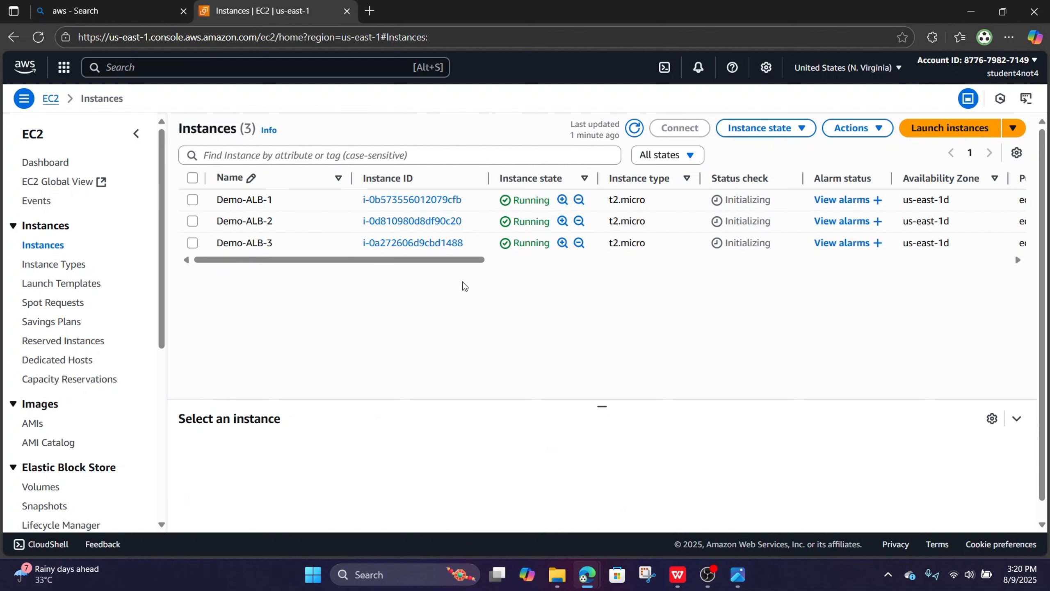
pyautogui.moveTo(435, 264); pyautogui.dragTo(527, 200)
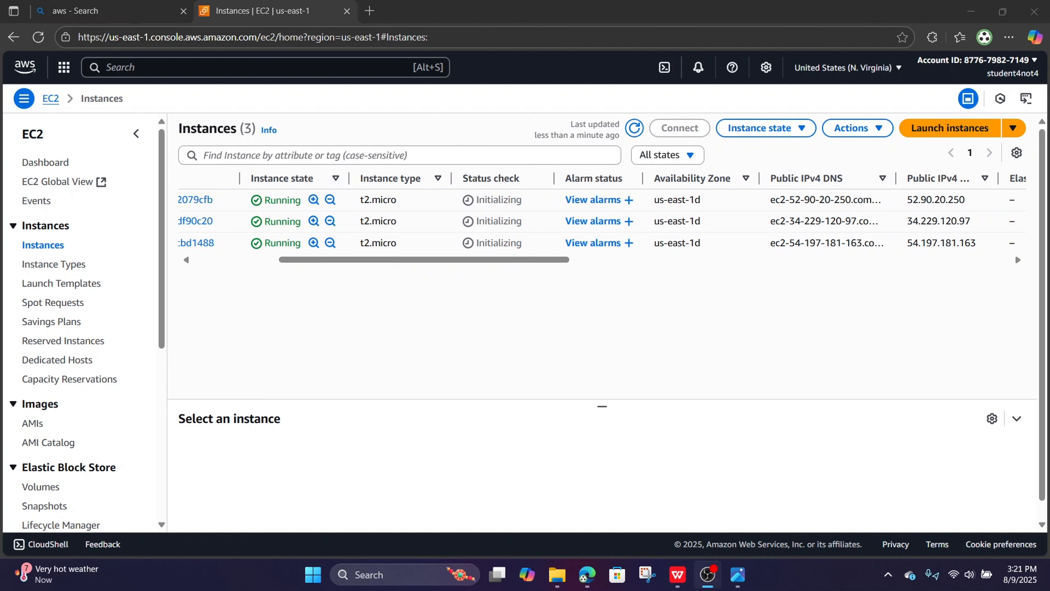
# - Go to the Load Balancers page of EC2 and start creating a new load balancer
pyautogui.hotkey('alt', 'Tab')
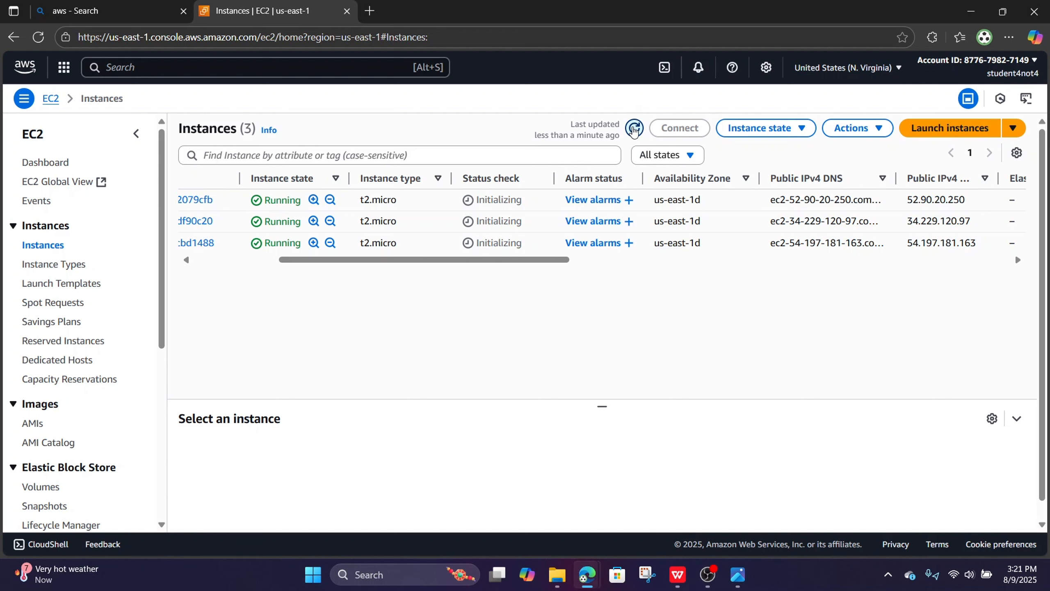
pyautogui.click(634, 128)
pyautogui.scroll(-3, 58, 385)
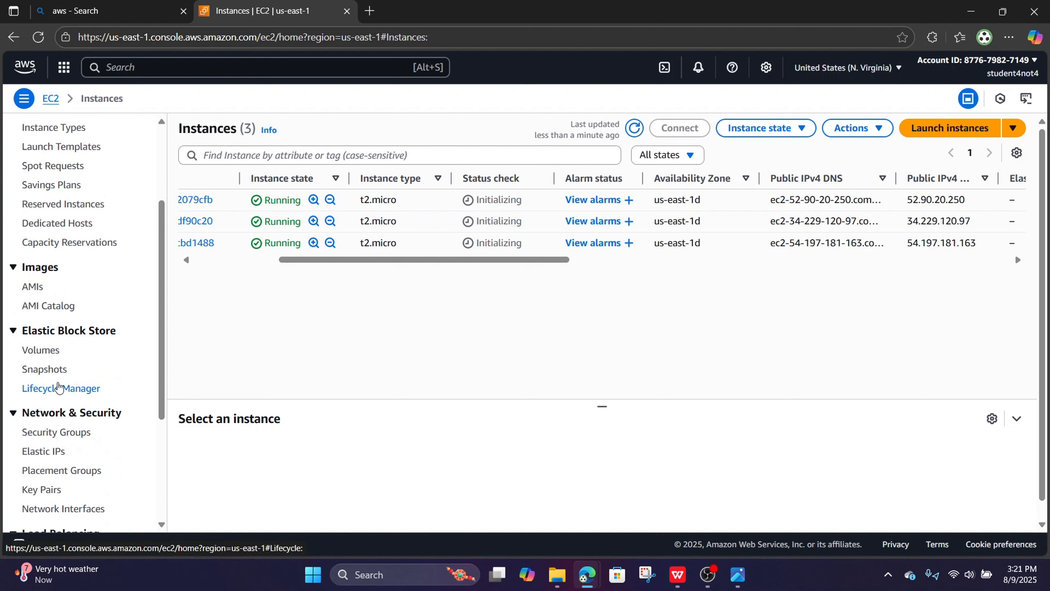
pyautogui.scroll(-3, 58, 390)
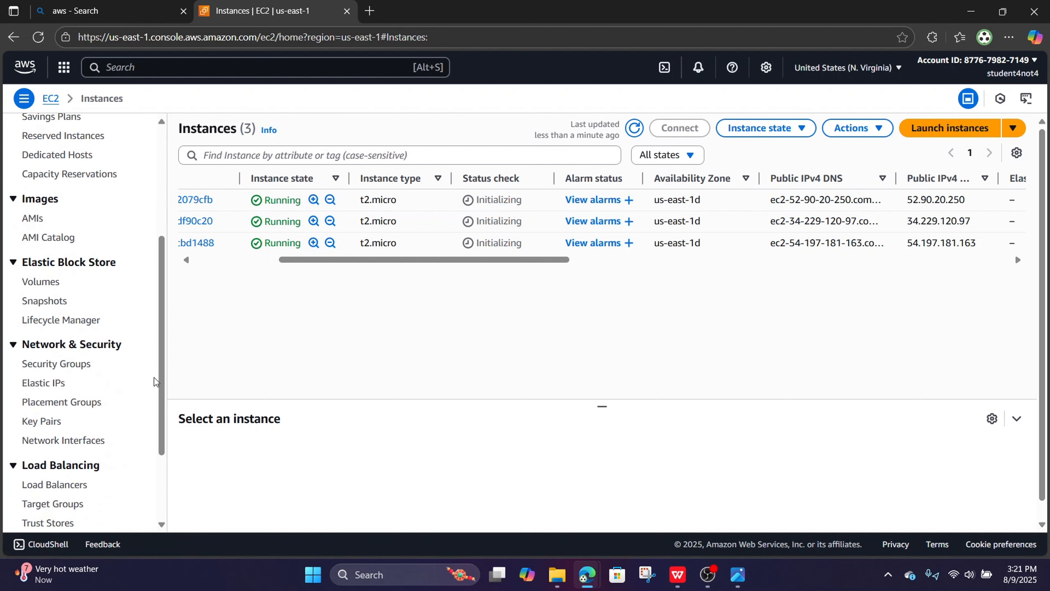
pyautogui.scroll(6, 94, 255)
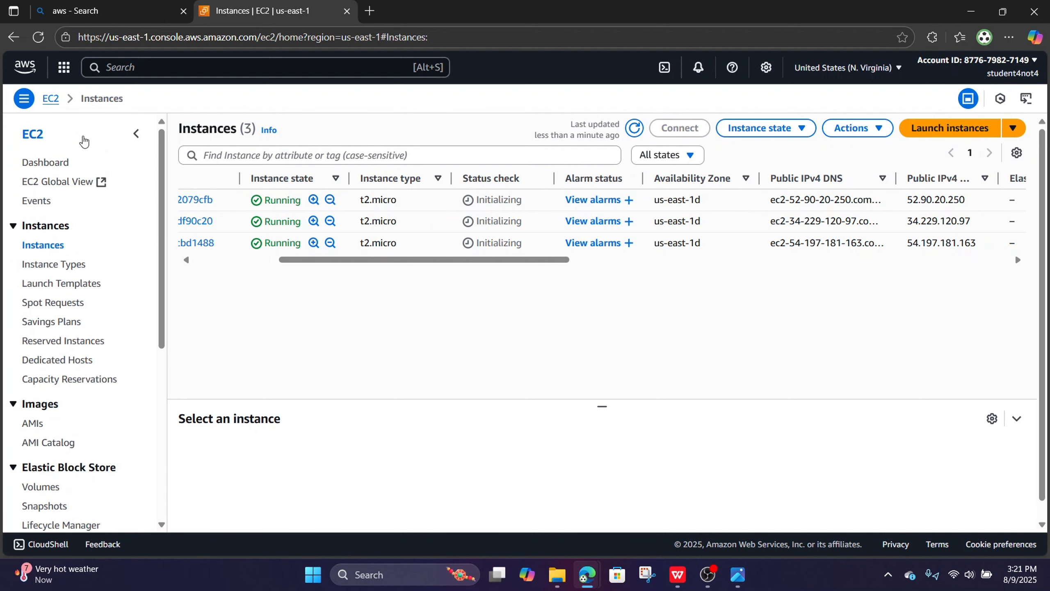
pyautogui.click(136, 133)
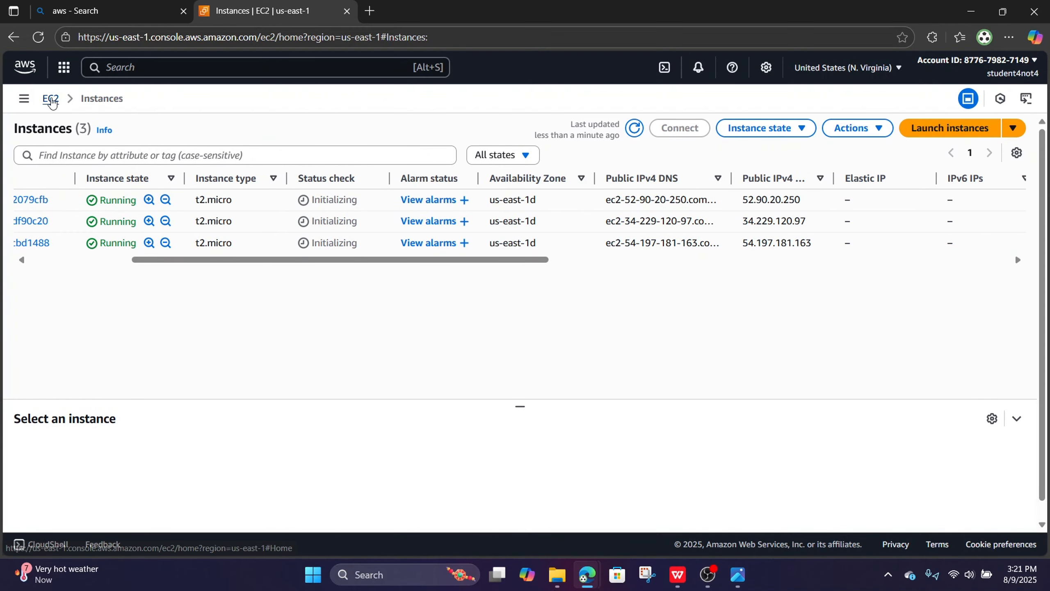
pyautogui.click(24, 99)
pyautogui.scroll(-3, 77, 293)
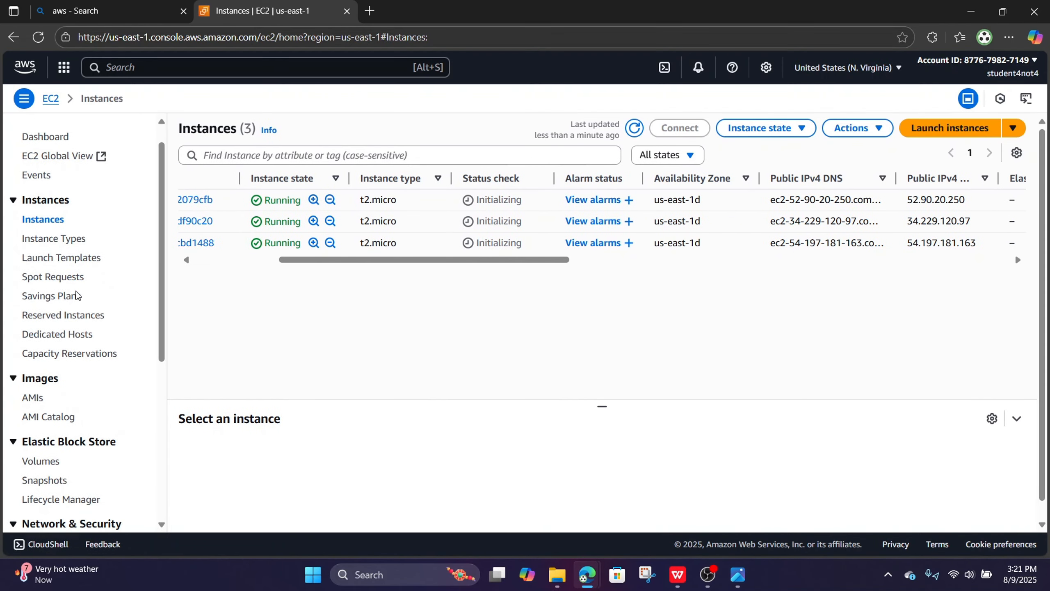
pyautogui.scroll(-4, 77, 293)
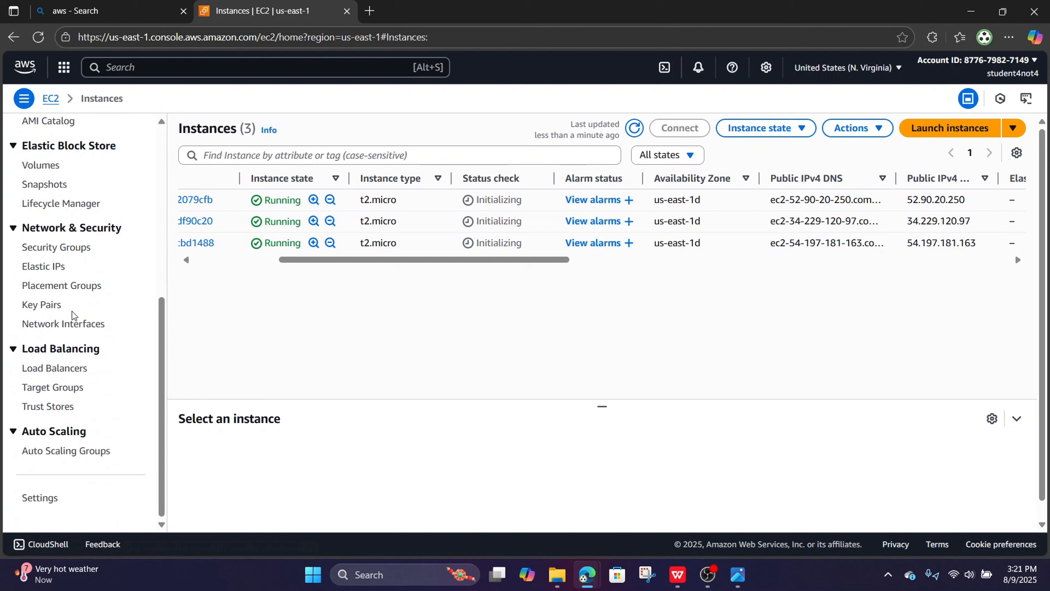
pyautogui.click(50, 372)
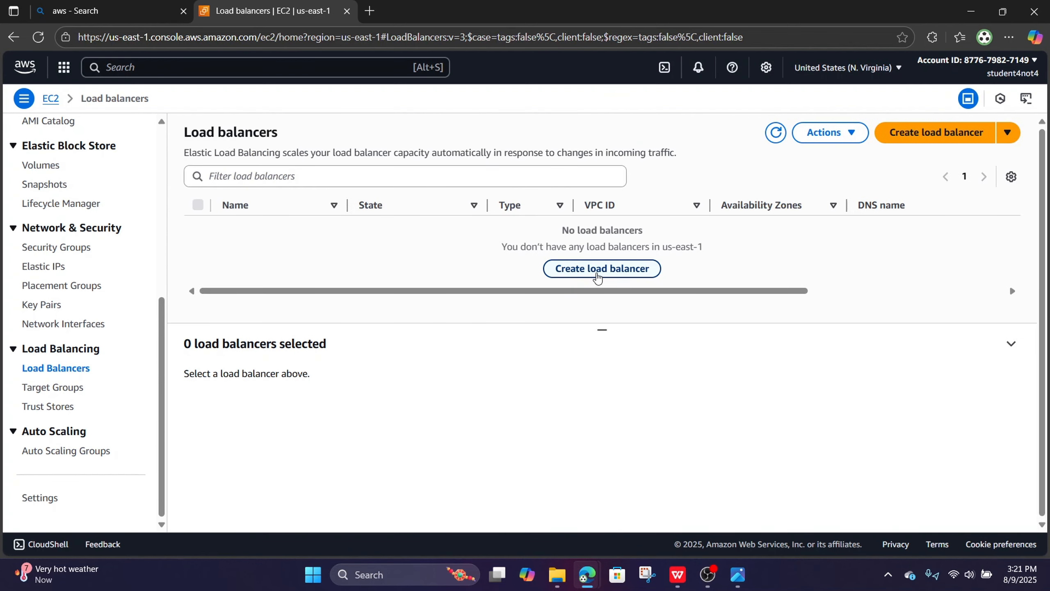
pyautogui.click(602, 267)
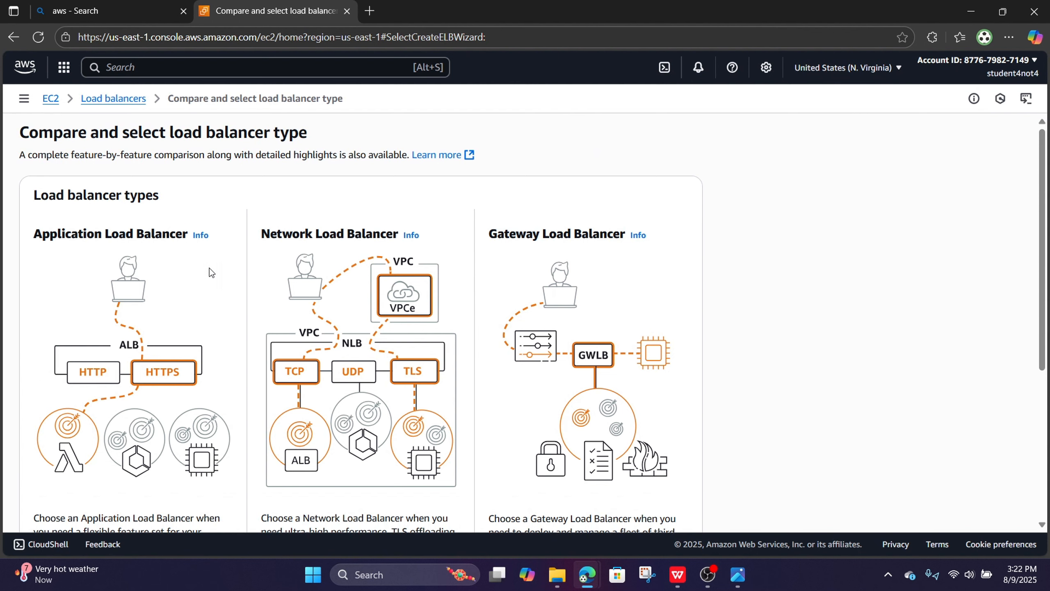
# - Compare the load balancer types and choose to create an Application Load Balancer
pyautogui.scroll(-2, 210, 277)
pyautogui.scroll(-4, 462, 357)
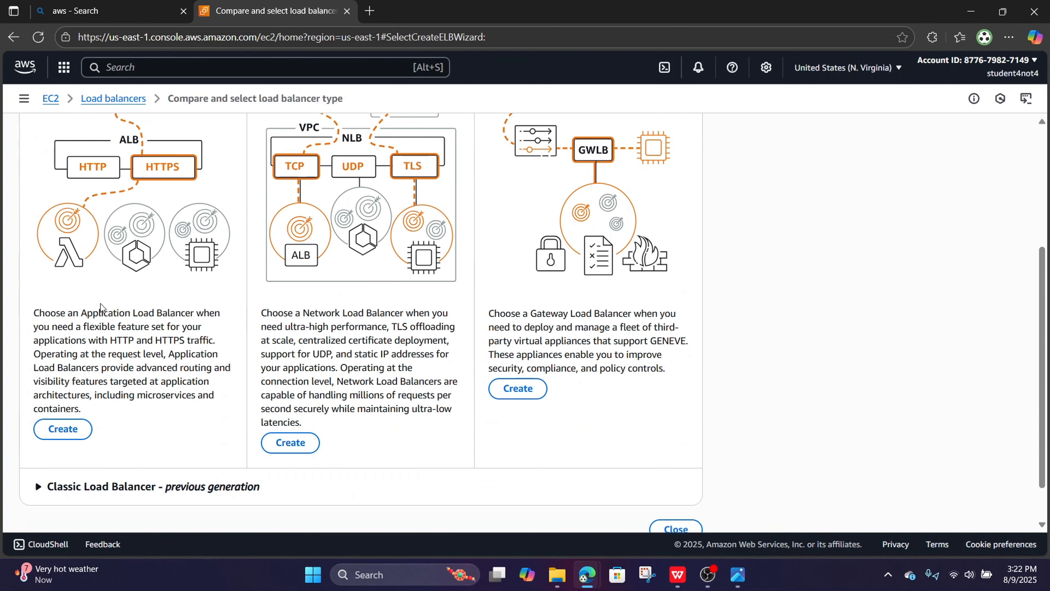
pyautogui.scroll(2, 287, 335)
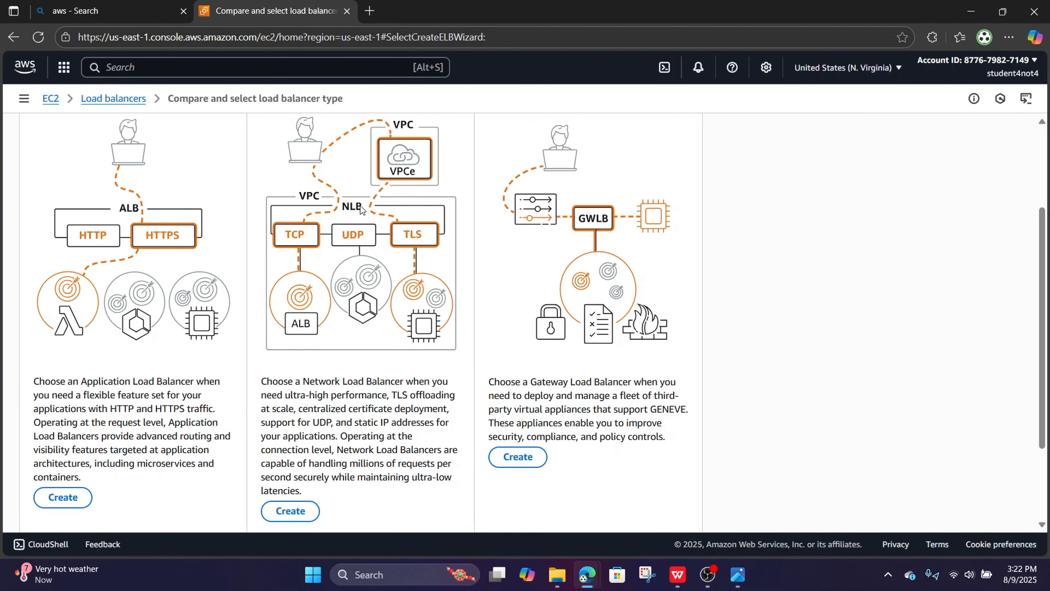
pyautogui.scroll(2, 382, 282)
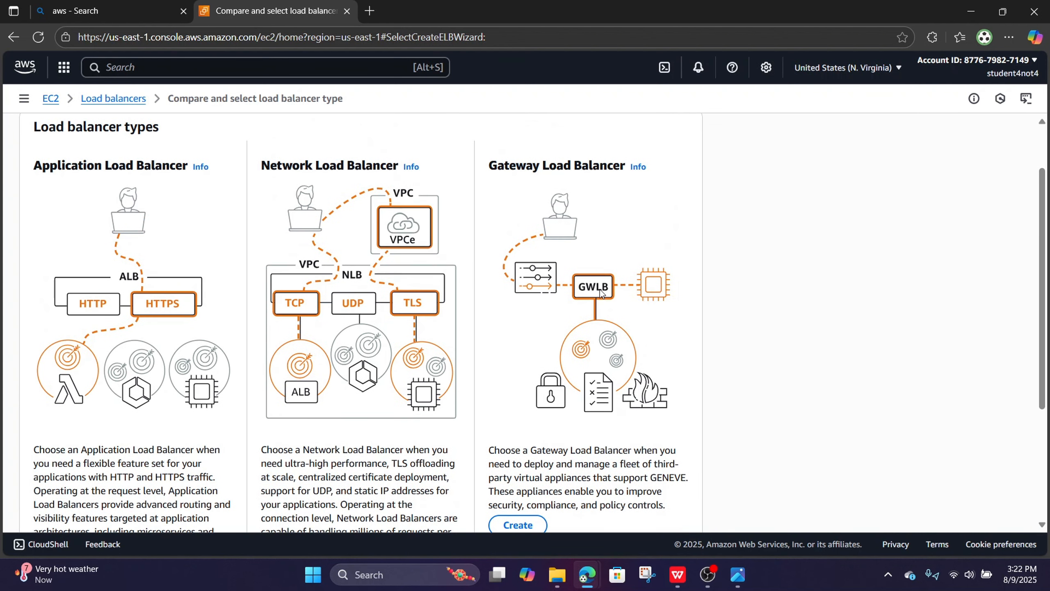
pyautogui.scroll(-2, 600, 289)
pyautogui.scroll(-3, 594, 467)
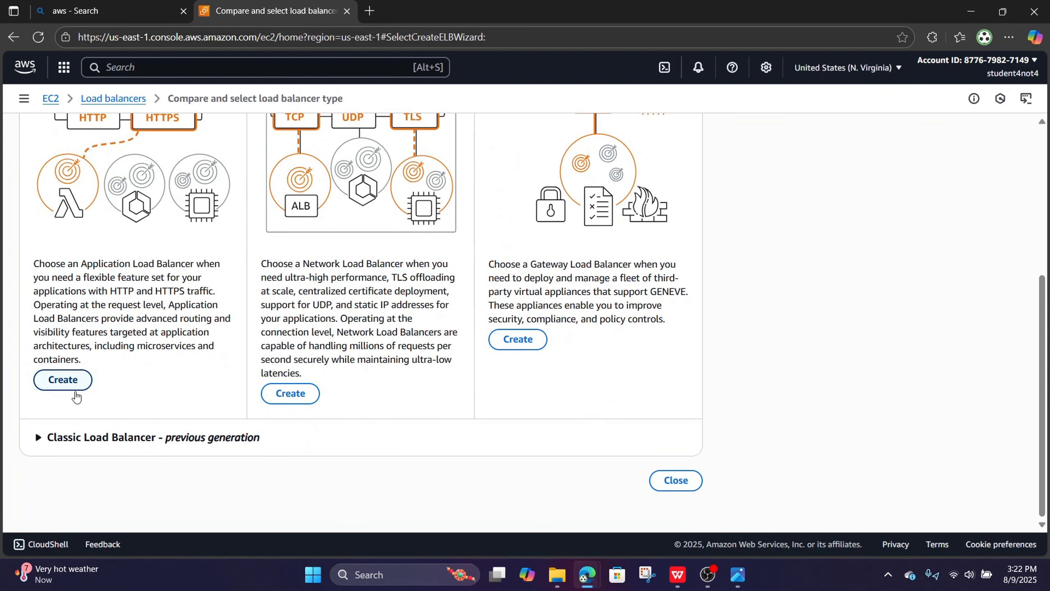
pyautogui.scroll(2, 87, 451)
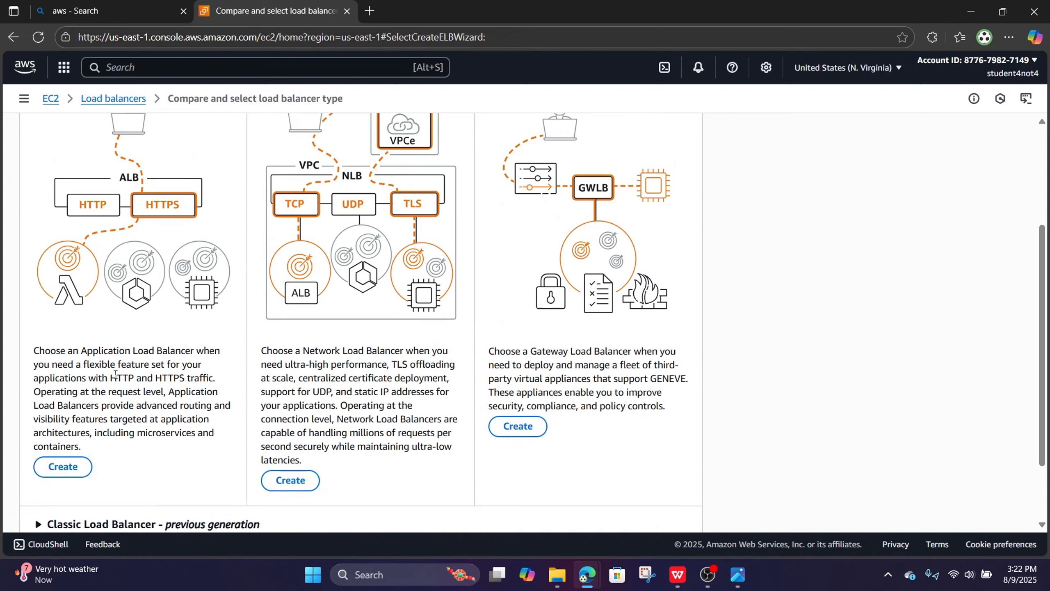
pyautogui.scroll(-2, 159, 434)
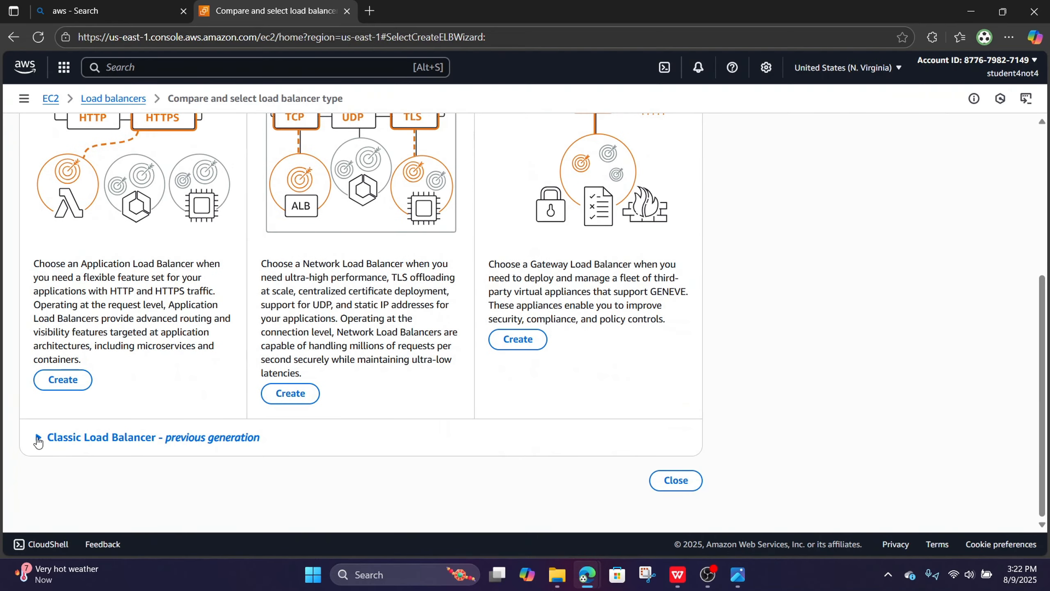
pyautogui.click(62, 380)
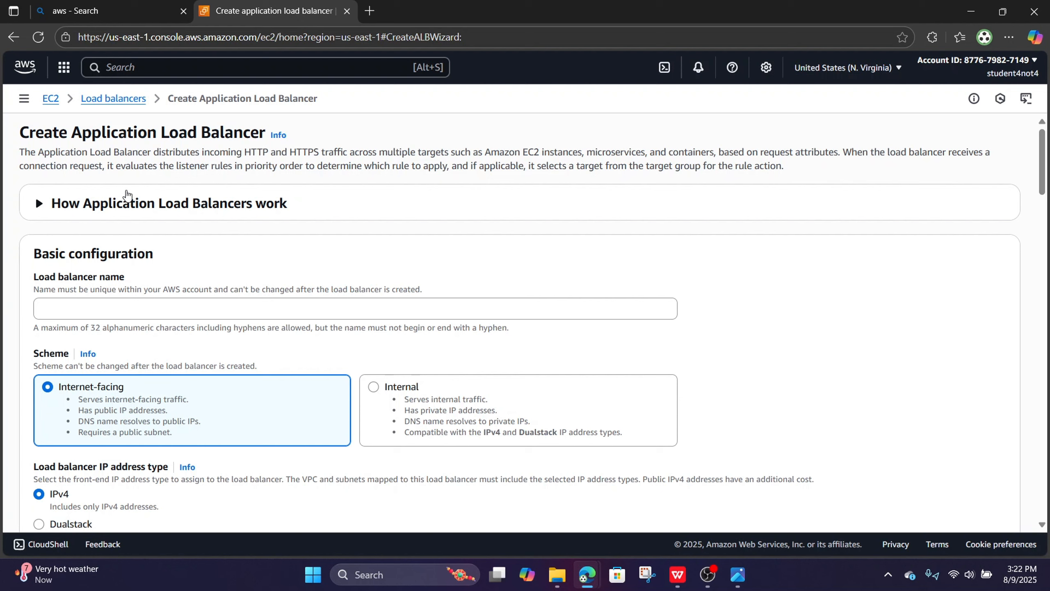
# - Name the load balancer Demo-alb-class
pyautogui.click(141, 304)
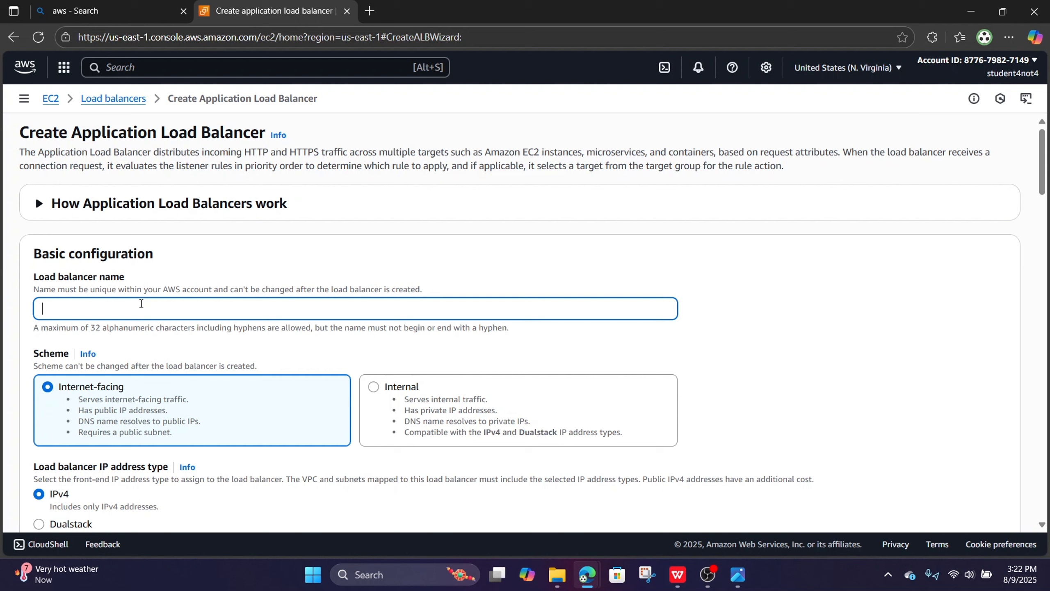
pyautogui.write('DEv')
pyautogui.press('BackSpace')
pyautogui.press('BackSpace')
pyautogui.write('emo-alb-ckaj')
pyautogui.press('BackSpace')
pyautogui.press('BackSpace')
pyautogui.press('BackSpace')
pyautogui.write('lass')
# - Select all six Availability Zones, us-east-1a through us-east-1f, in the load balancer's network mapping
pyautogui.scroll(-5, 723, 308)
pyautogui.scroll(-3, 431, 236)
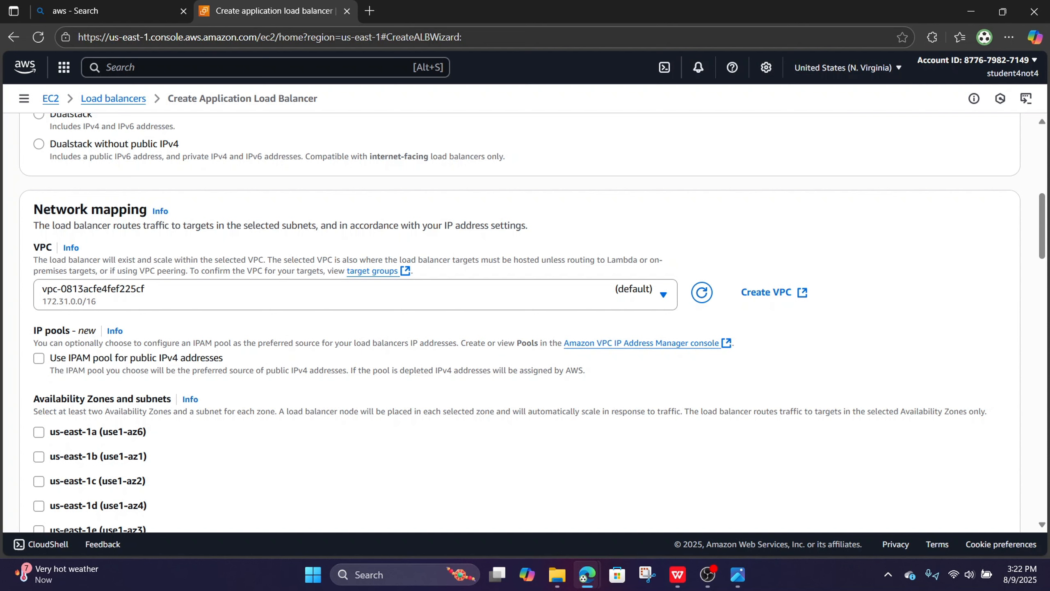
pyautogui.scroll(-1, 496, 337)
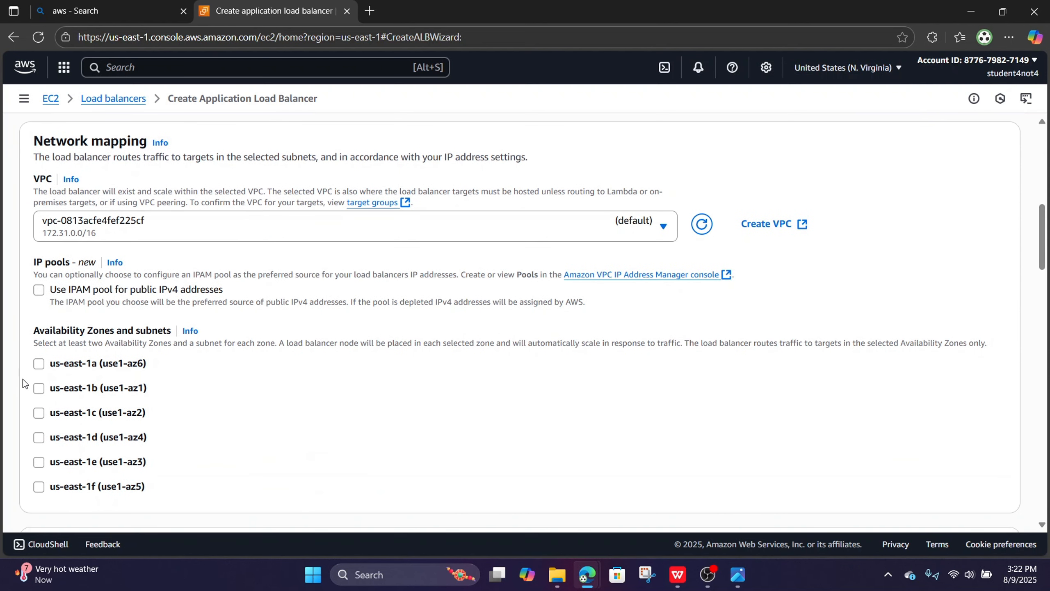
pyautogui.click(39, 366)
pyautogui.click(40, 444)
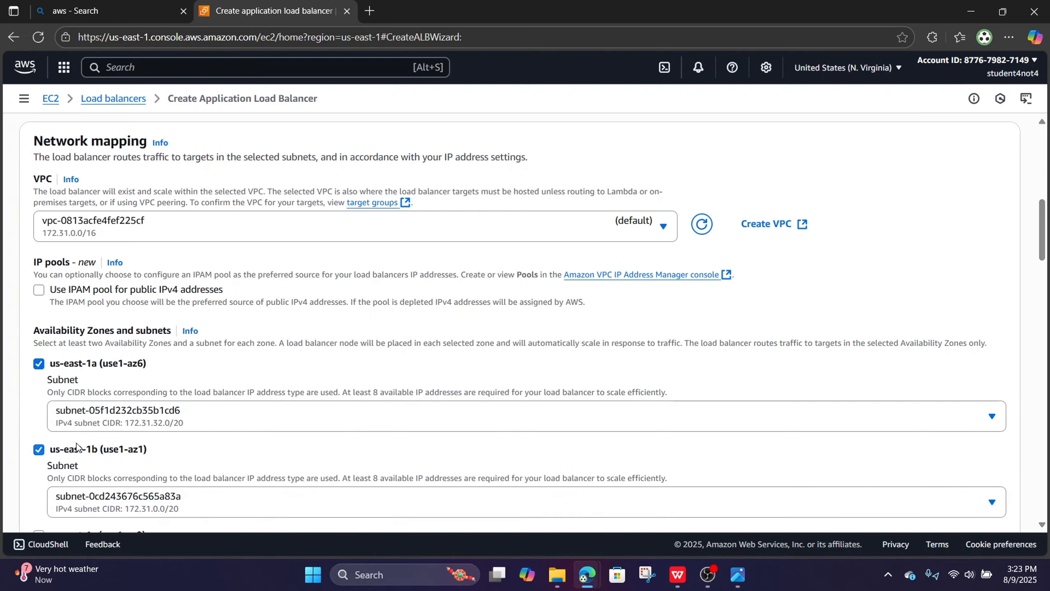
pyautogui.scroll(-3, 62, 445)
pyautogui.click(39, 399)
pyautogui.scroll(-3, 40, 372)
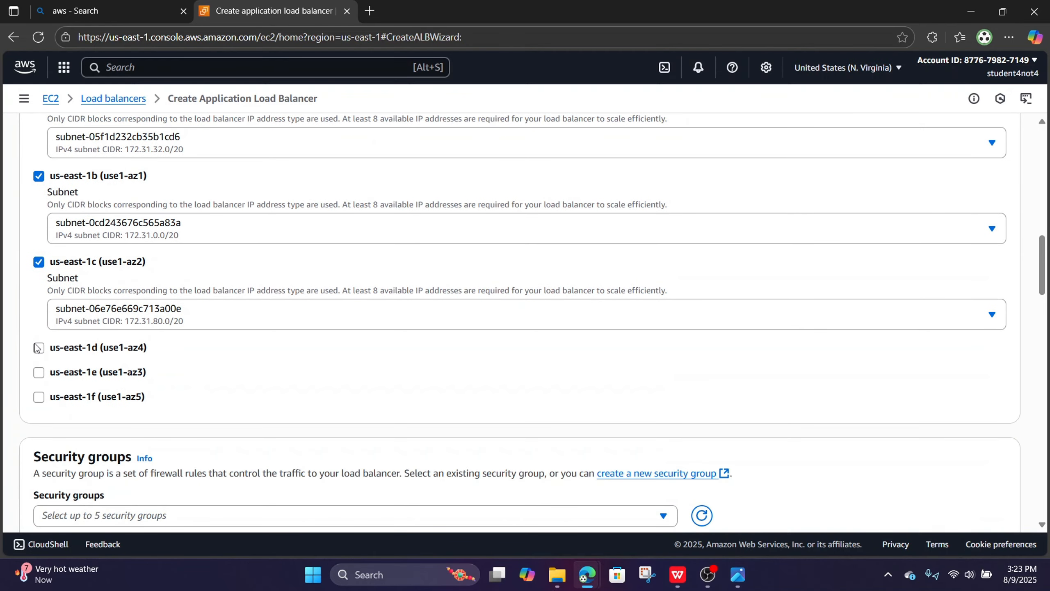
pyautogui.click(38, 347)
pyautogui.scroll(-3, 54, 366)
pyautogui.click(38, 298)
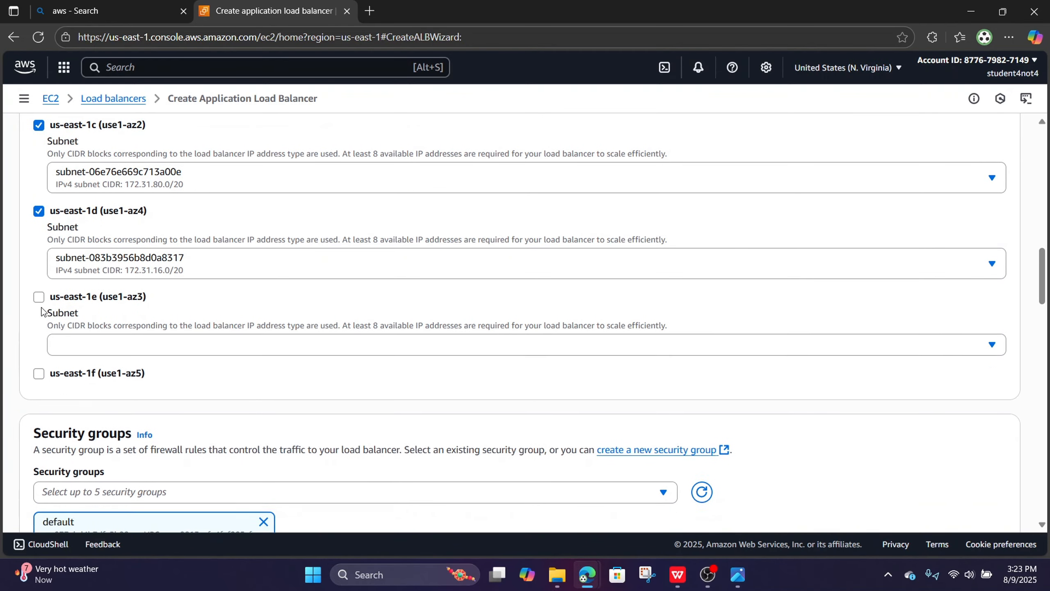
pyautogui.click(39, 383)
pyautogui.scroll(6, 225, 393)
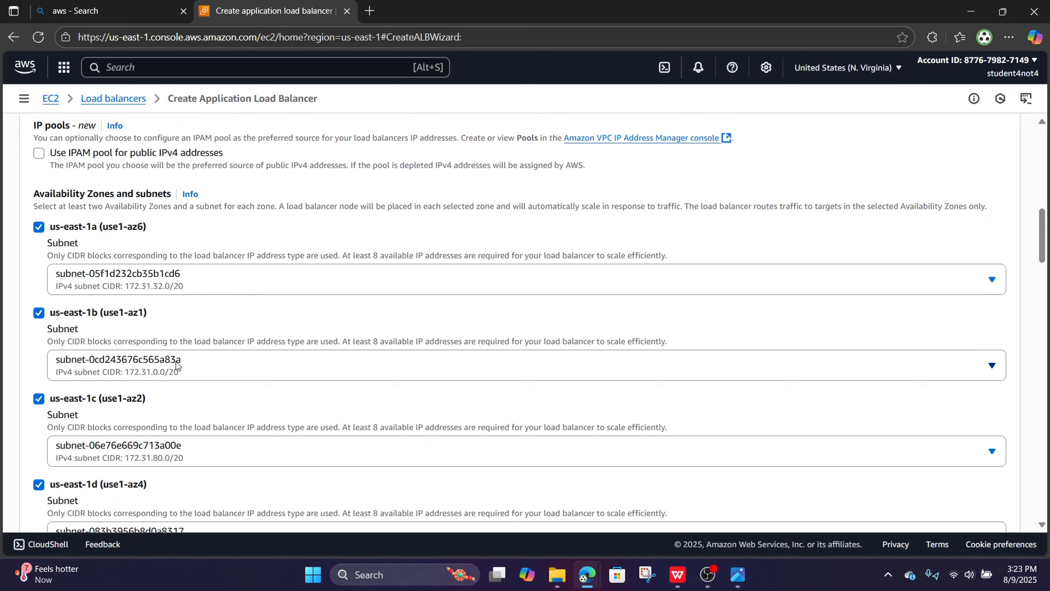
pyautogui.scroll(-3, 147, 316)
pyautogui.scroll(-3, 146, 315)
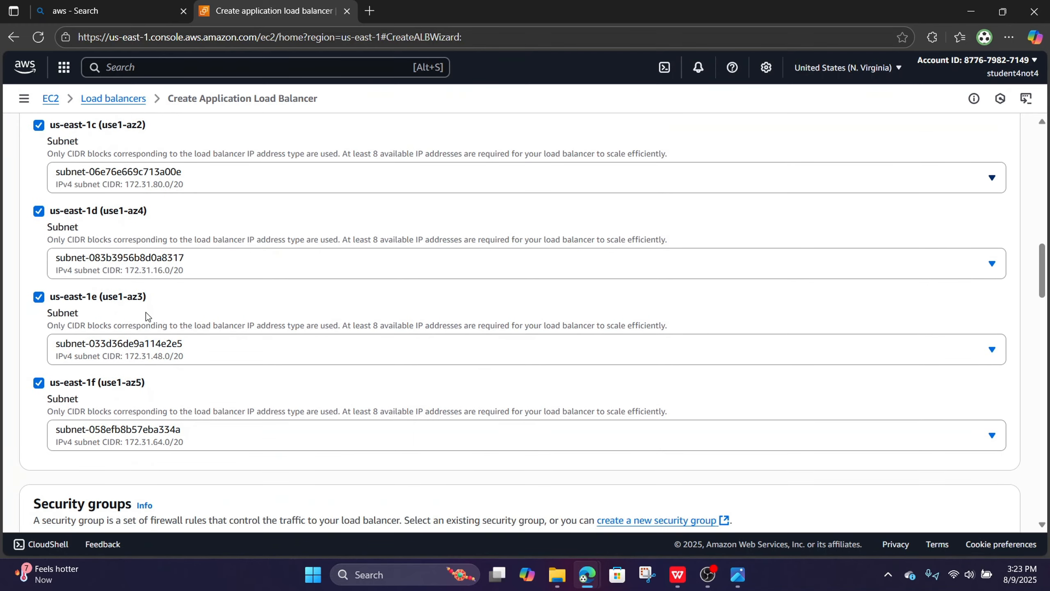
# - Review the security group and listener settings, and open the creation form for a new security group
pyautogui.scroll(-4, 445, 313)
pyautogui.scroll(-5, 445, 313)
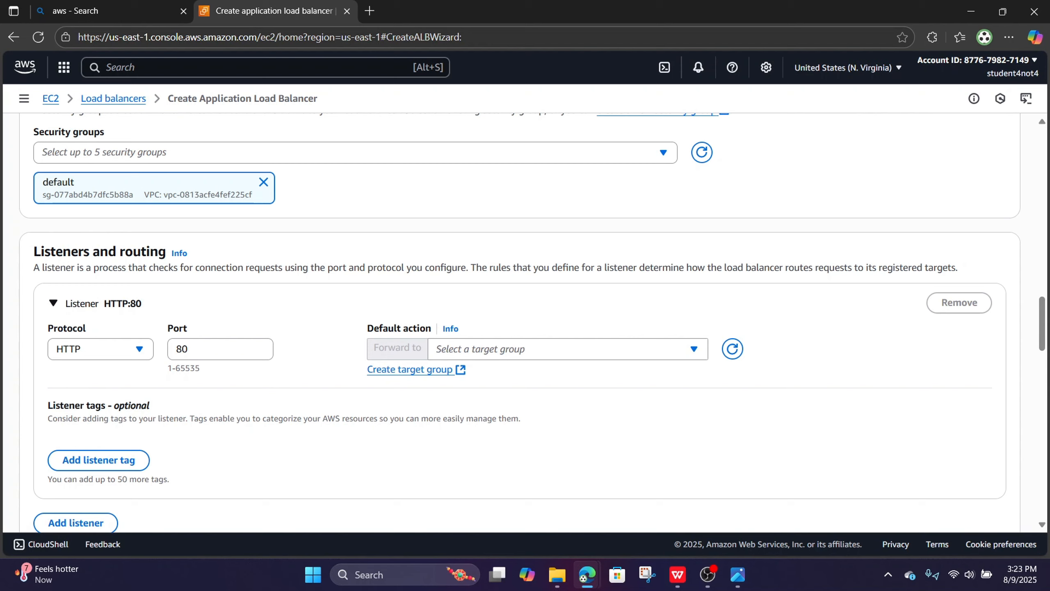
pyautogui.scroll(2, 536, 375)
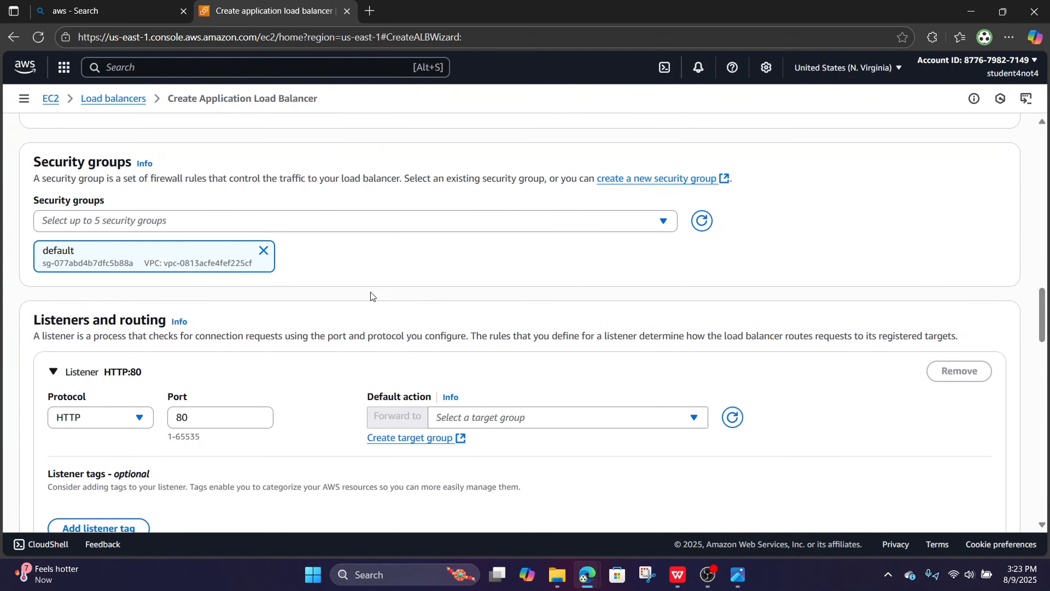
pyautogui.scroll(2, 340, 276)
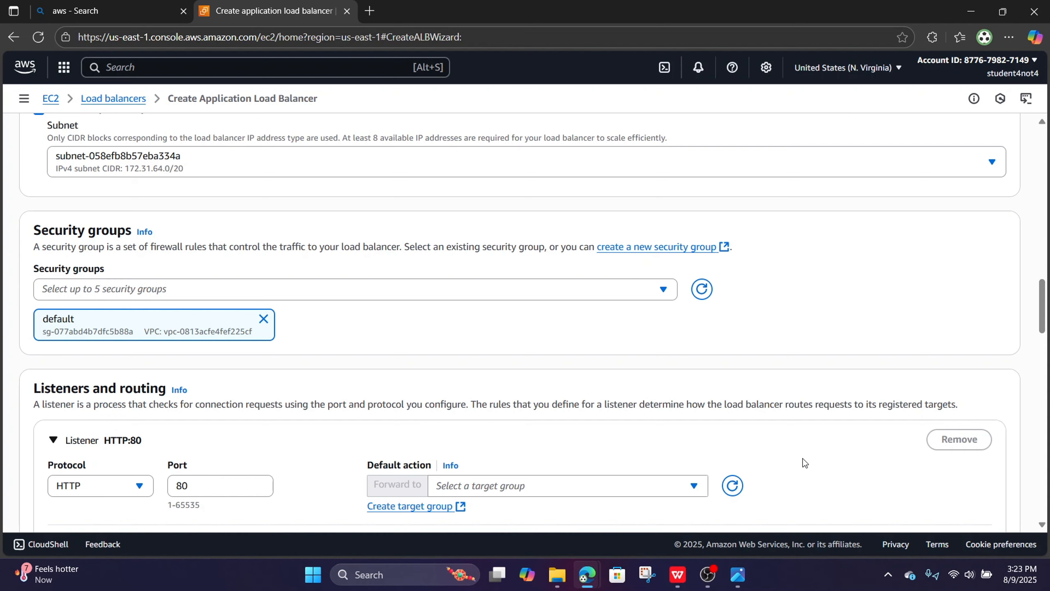
pyautogui.scroll(-2, 889, 458)
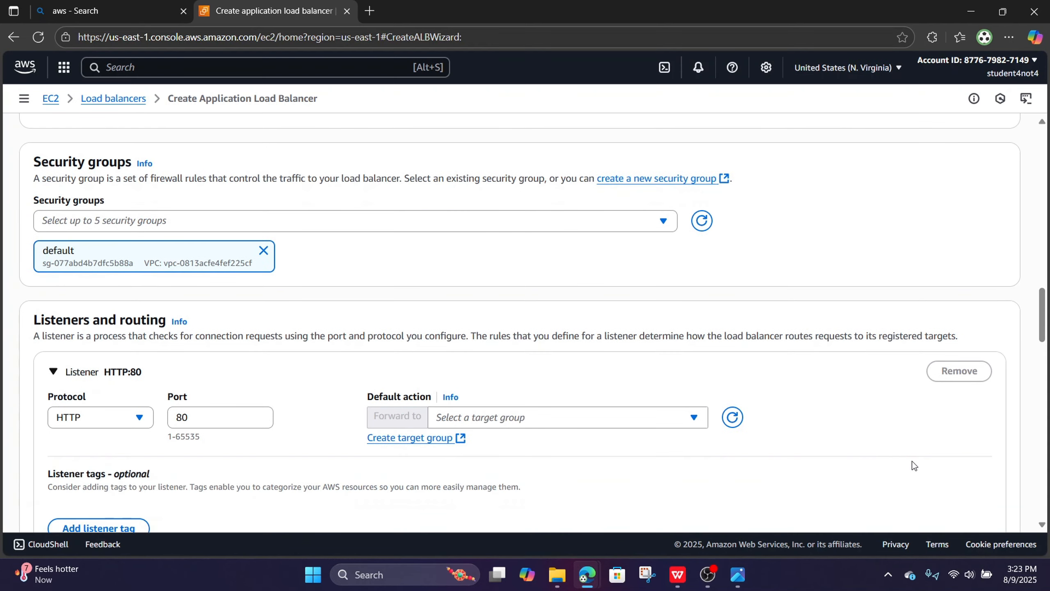
pyautogui.click(672, 178)
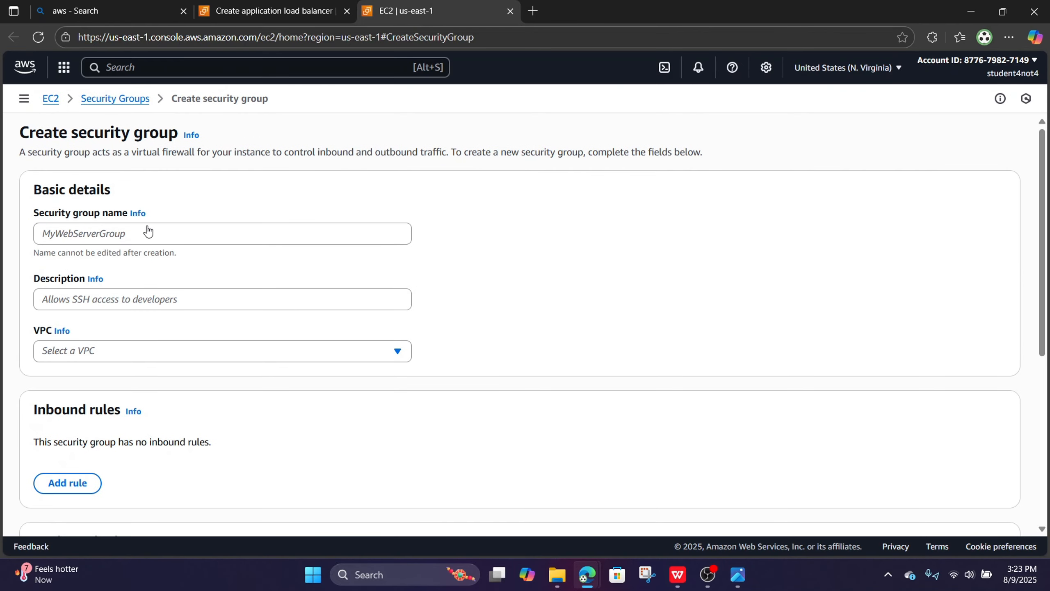
# - Dismiss the Microsoft Edge mobile app recommendation and choose not to show it again
pyautogui.click(150, 234)
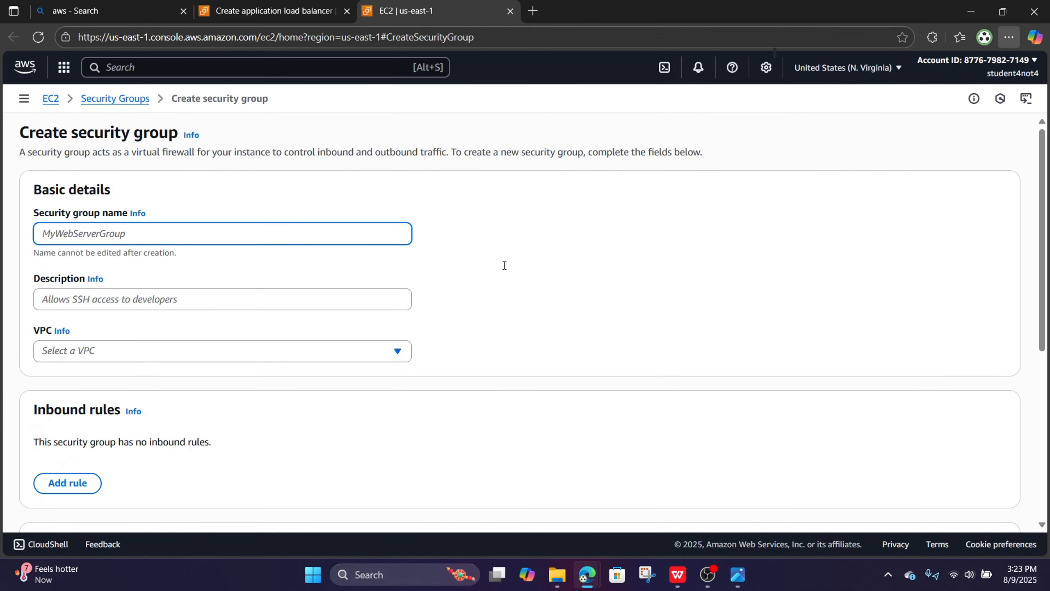
pyautogui.scroll(-5, 504, 264)
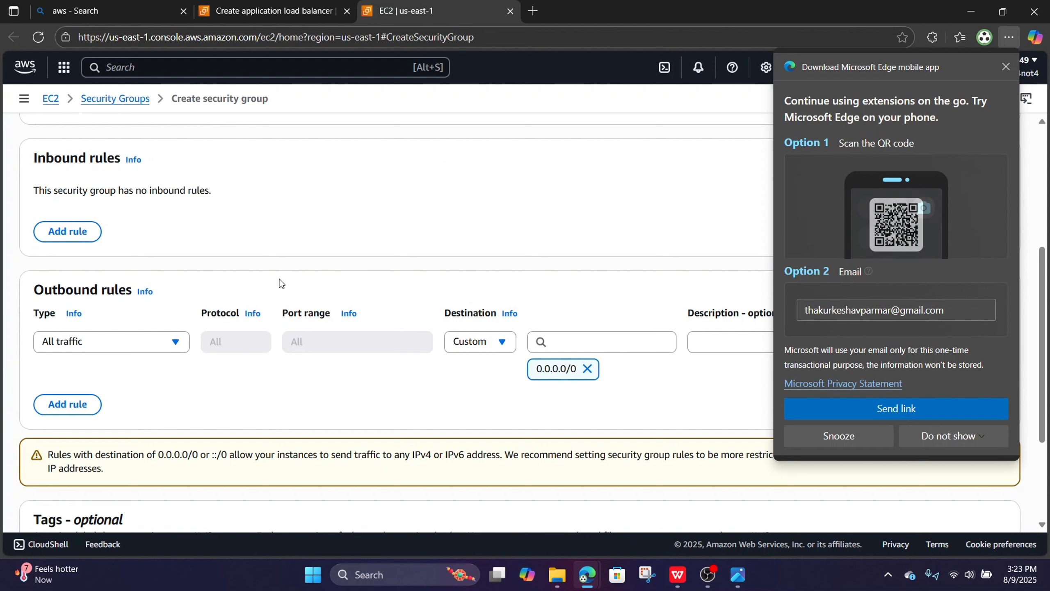
pyautogui.scroll(5, 234, 214)
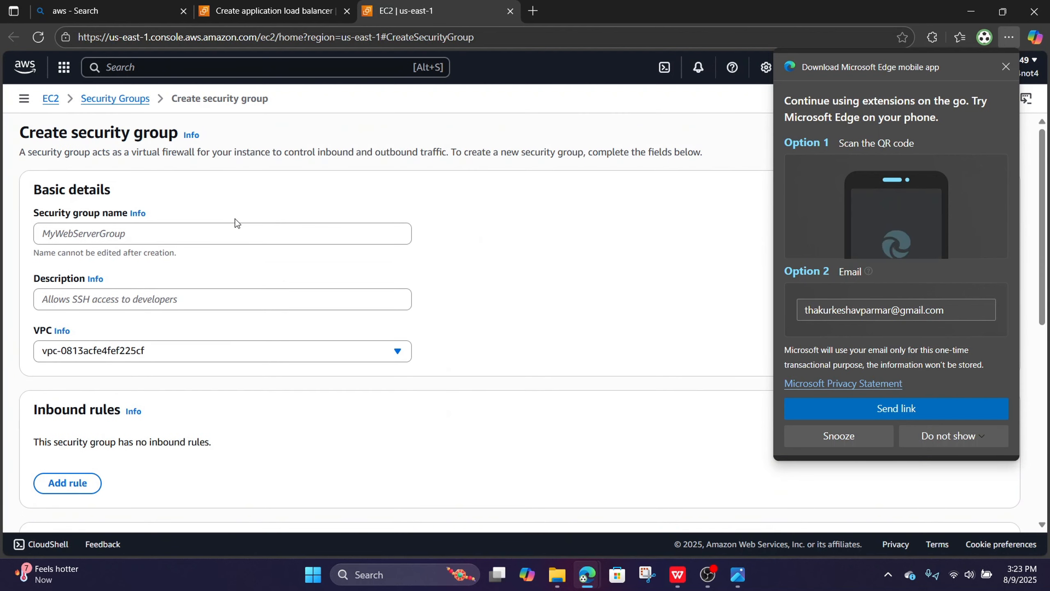
pyautogui.click(937, 441)
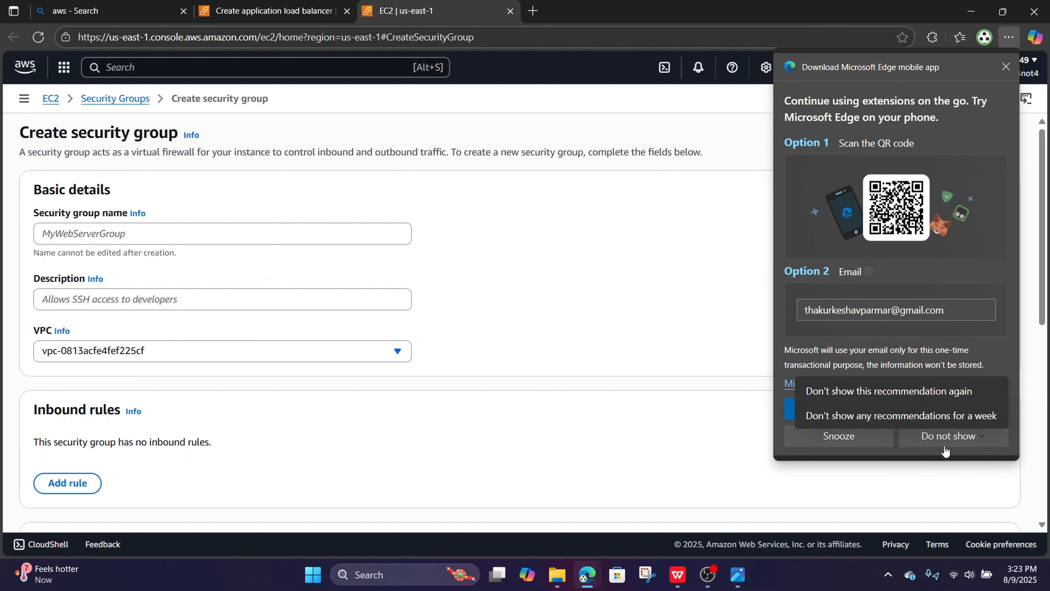
pyautogui.click(893, 393)
# - Name the new security group Abl-Sg and enter "allowed" as its description
pyautogui.click(104, 237)
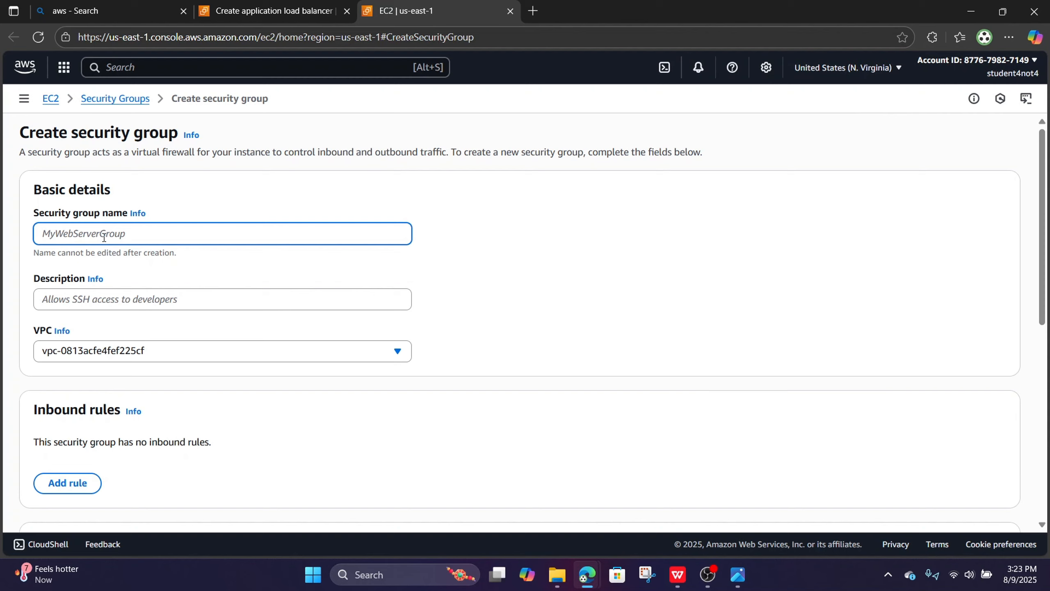
pyautogui.write('Abl-Sg')
pyautogui.click(129, 300)
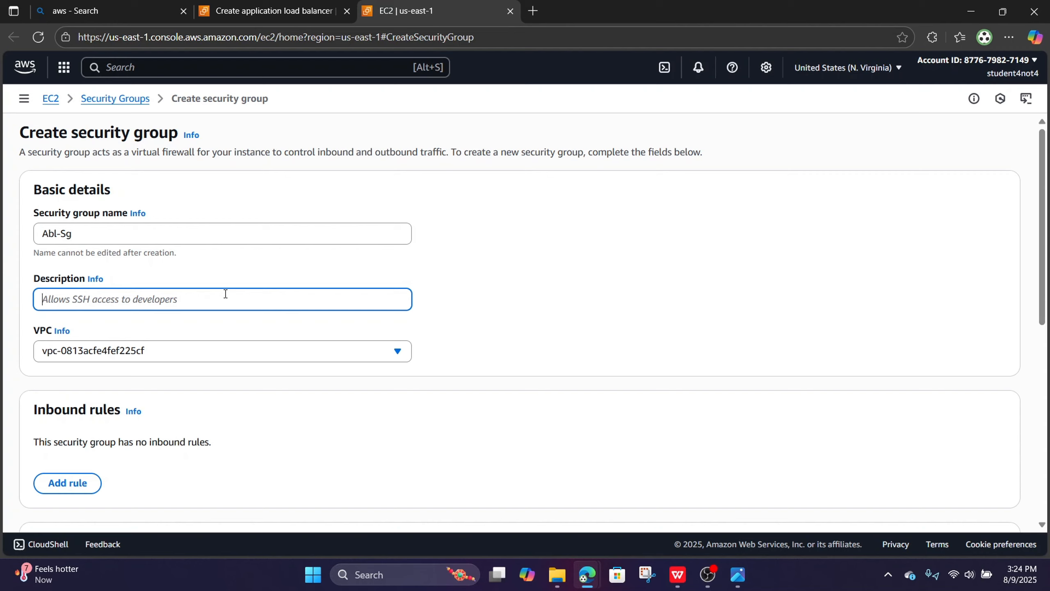
pyautogui.write('aloowe')
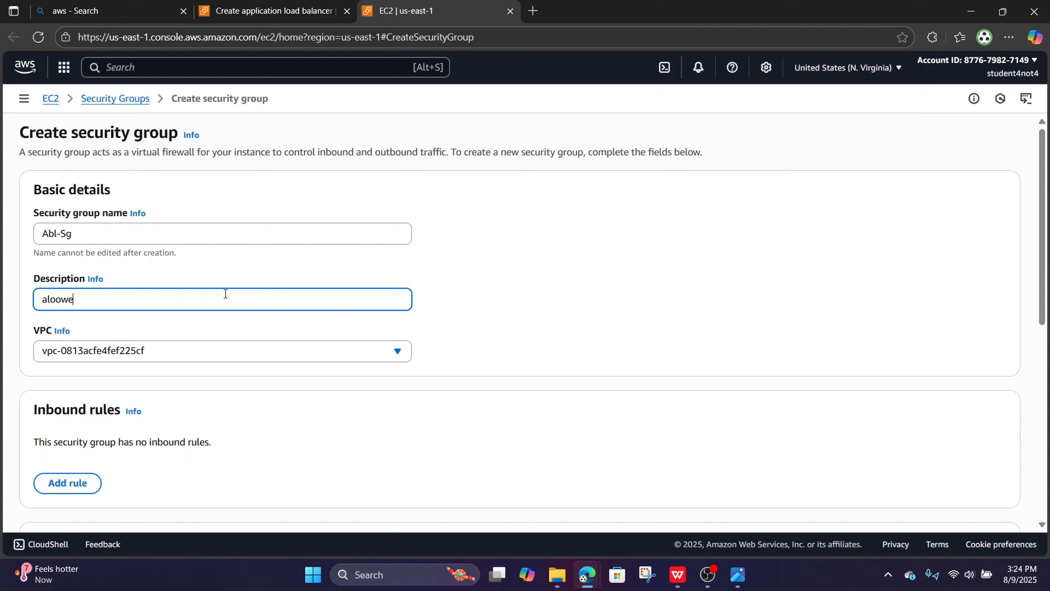
pyautogui.press('BackSpace')
pyautogui.press('BackSpace')
pyautogui.press('BackSpace')
pyautogui.press('BackSpace')
pyautogui.write('lowed')
# - Add an inbound rule of type HTTP to the security group
pyautogui.scroll(-5, 230, 311)
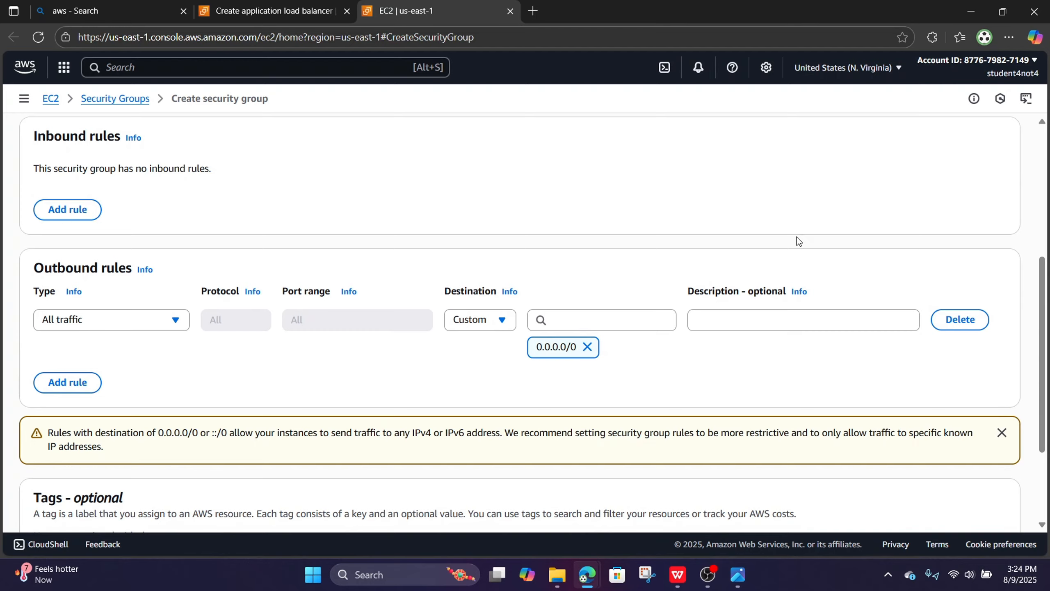
pyautogui.scroll(2, 363, 244)
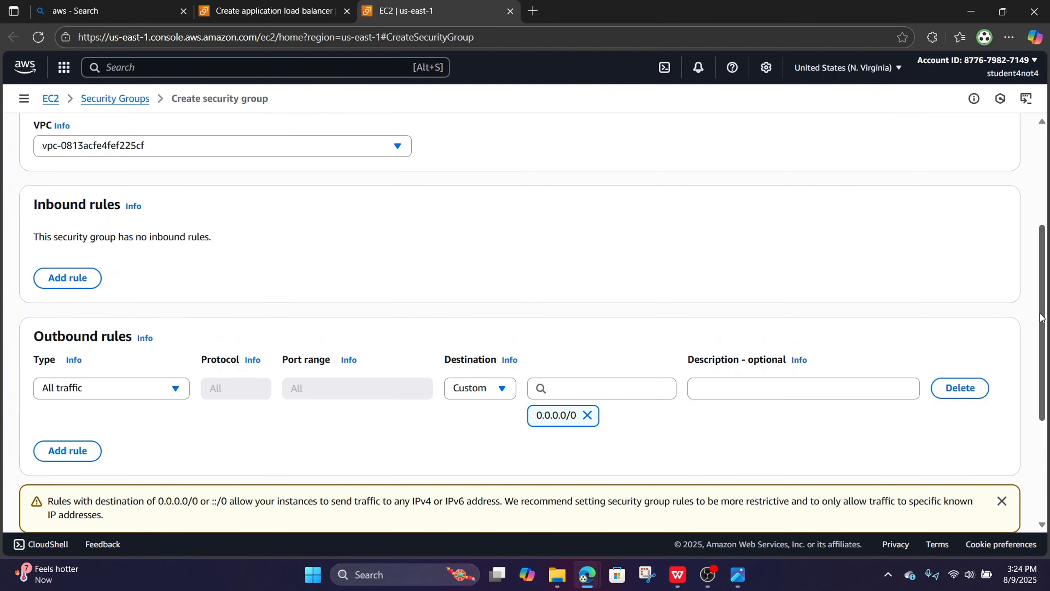
pyautogui.scroll(2, 194, 347)
pyautogui.click(68, 346)
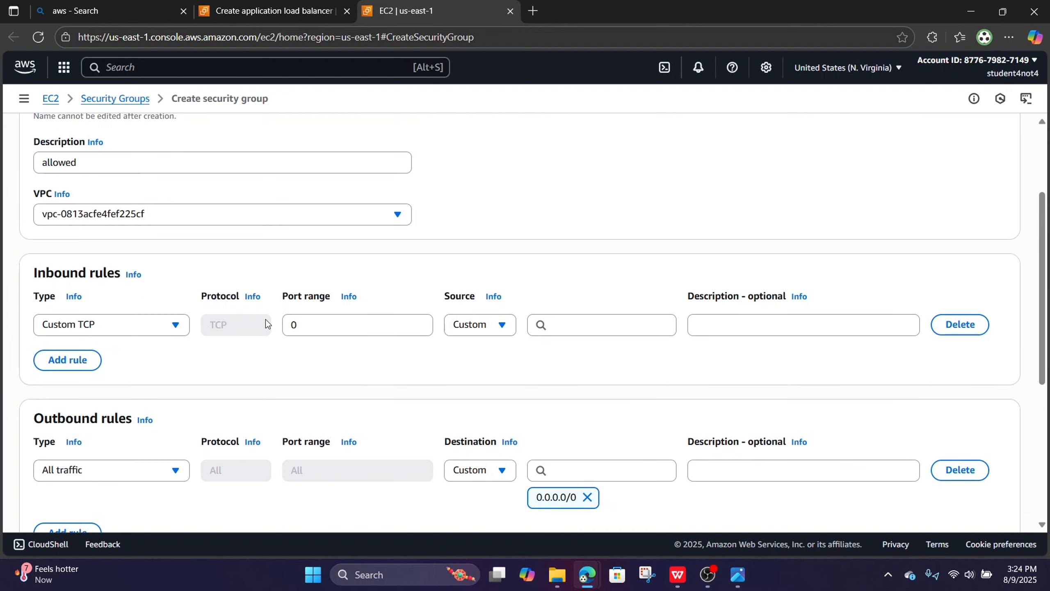
pyautogui.scroll(-4, 266, 319)
pyautogui.click(142, 195)
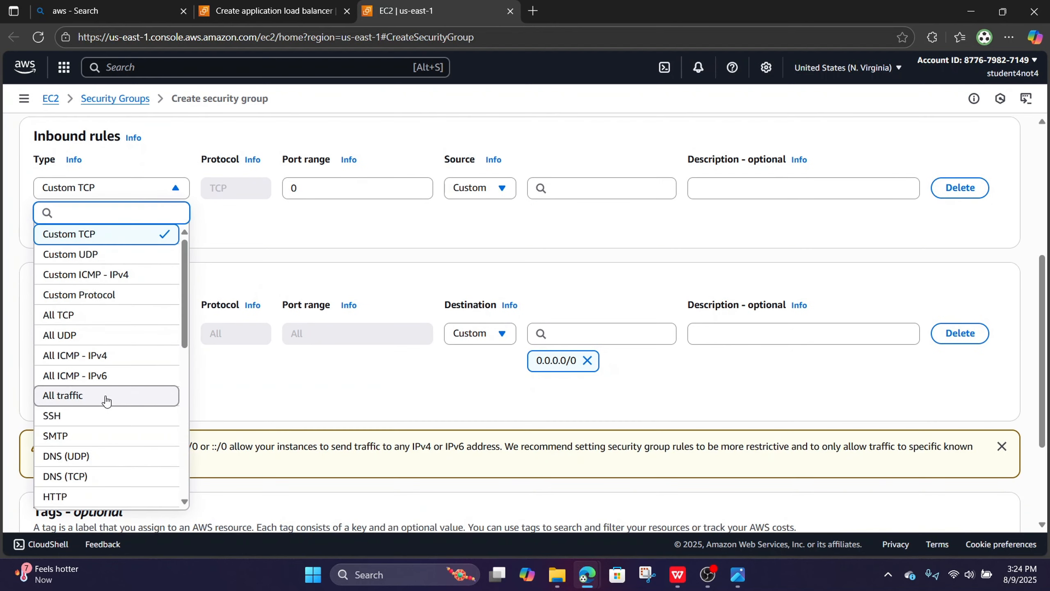
pyautogui.scroll(-7, 106, 382)
pyautogui.scroll(2, 68, 290)
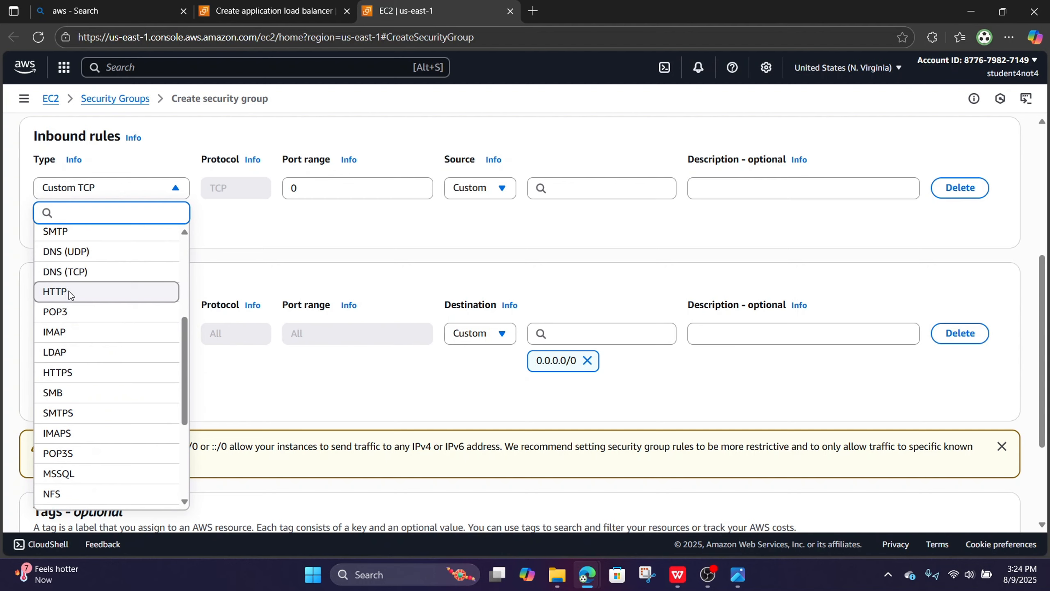
pyautogui.click(68, 291)
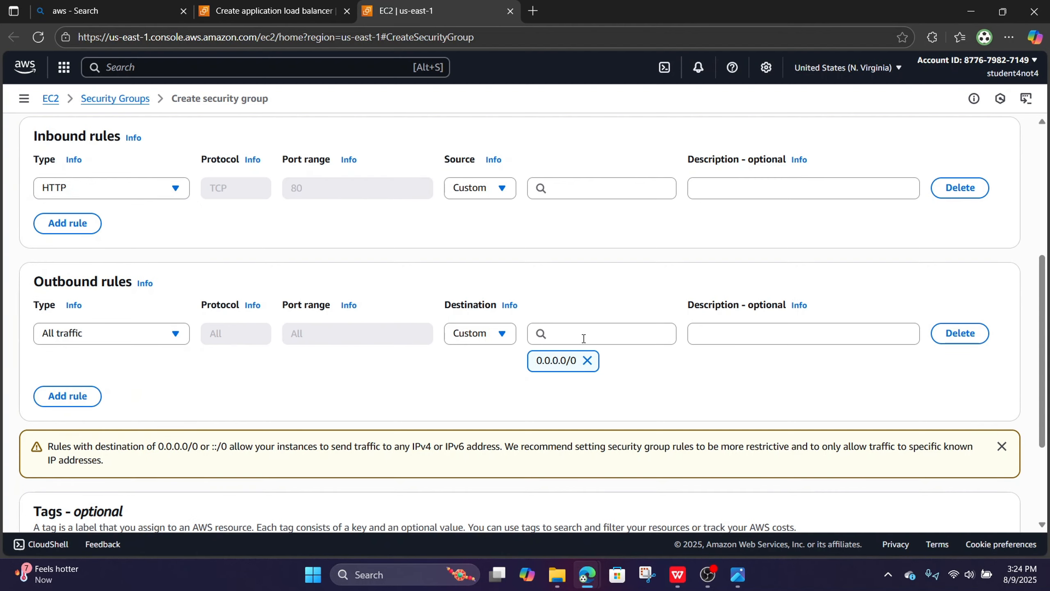
# - Set the source of the inbound HTTP rule to Anywhere-IPv4
pyautogui.scroll(3, 658, 363)
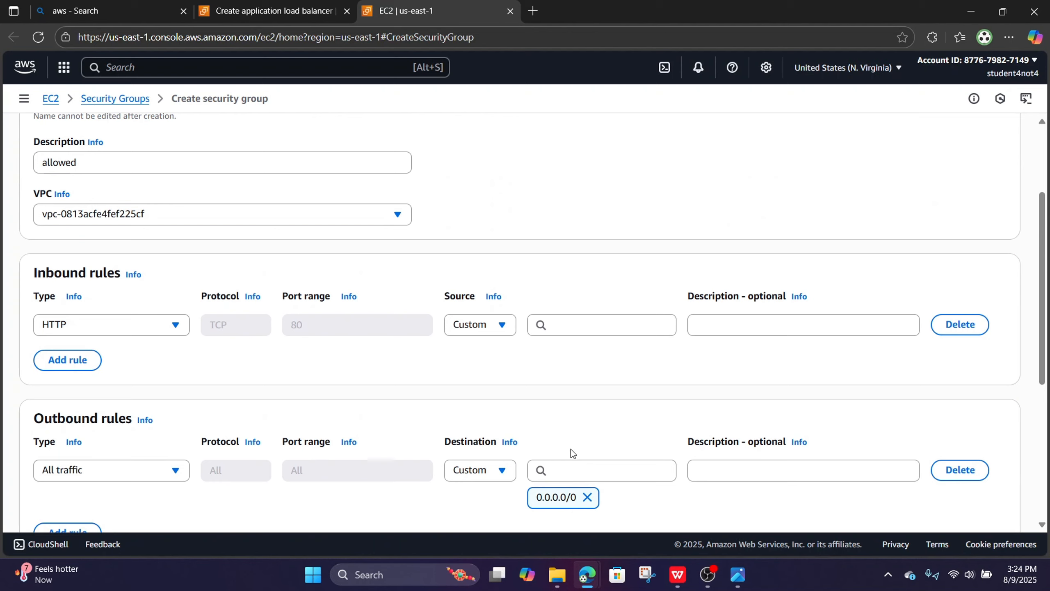
pyautogui.click(490, 327)
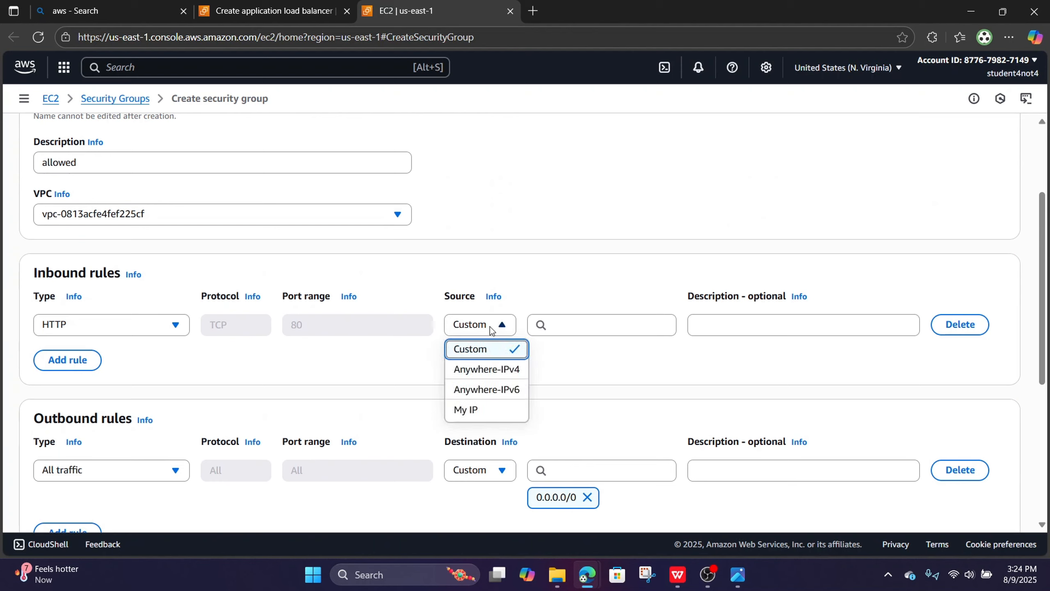
pyautogui.click(577, 319)
pyautogui.click(577, 371)
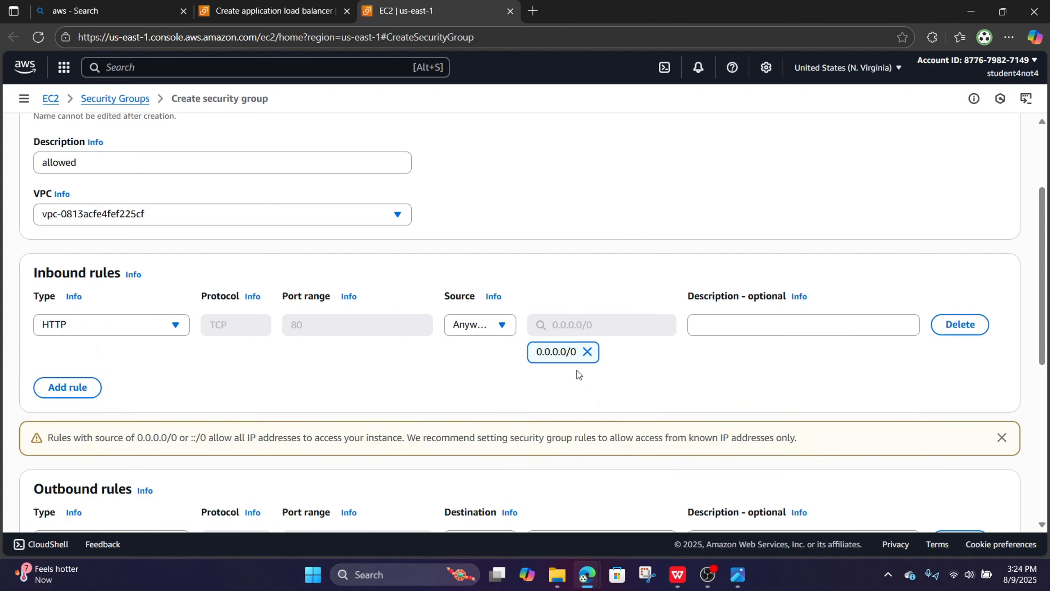
# - Set the outbound all-traffic rule's destination to Anywhere-IPv4 and create the security group
pyautogui.scroll(-2, 750, 366)
pyautogui.scroll(-1, 750, 366)
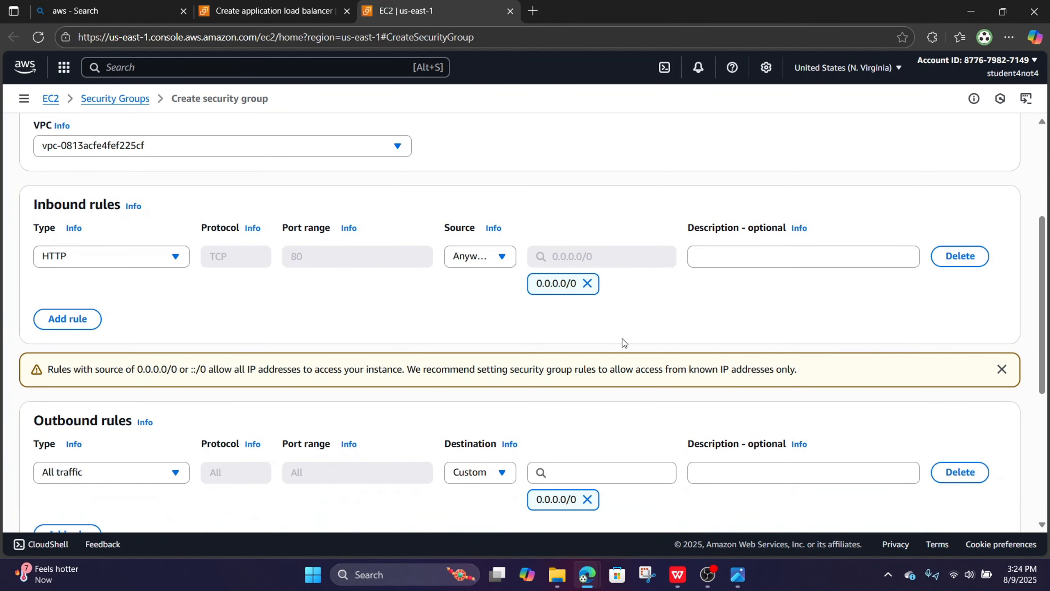
pyautogui.scroll(-1, 644, 319)
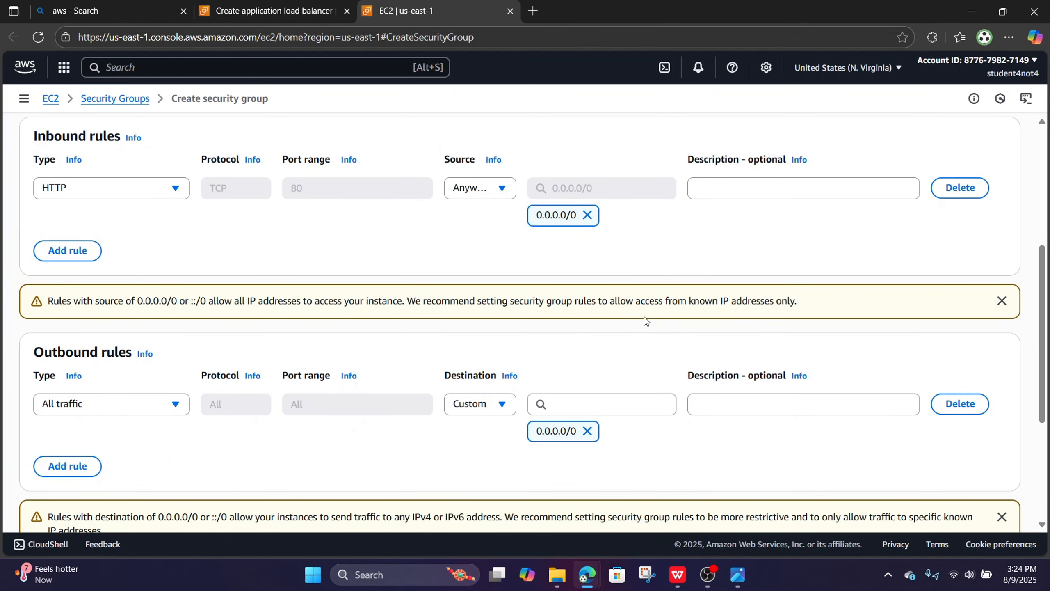
pyautogui.scroll(-1, 520, 358)
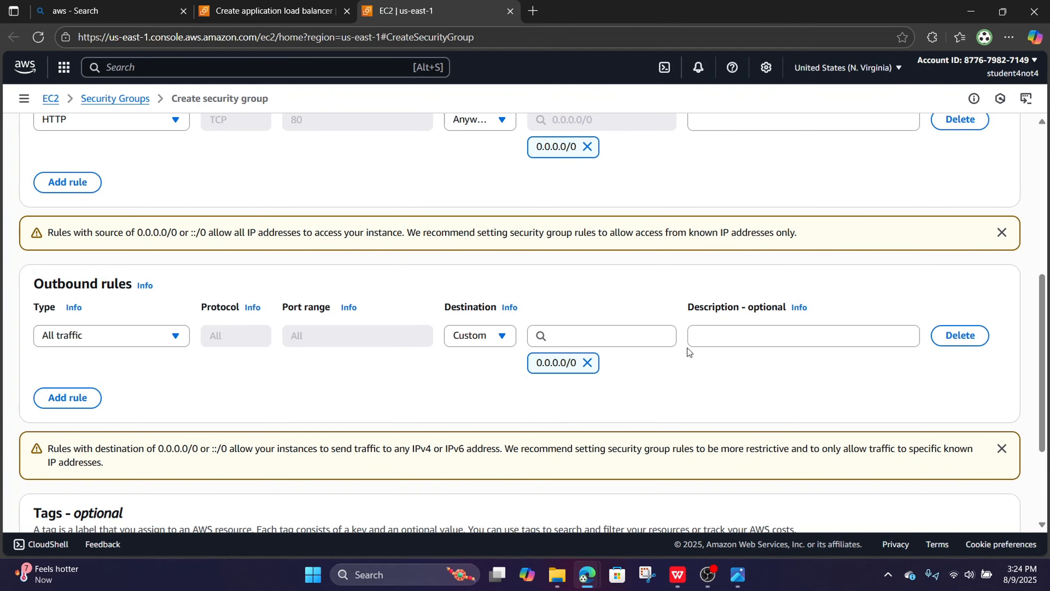
pyautogui.scroll(-2, 835, 345)
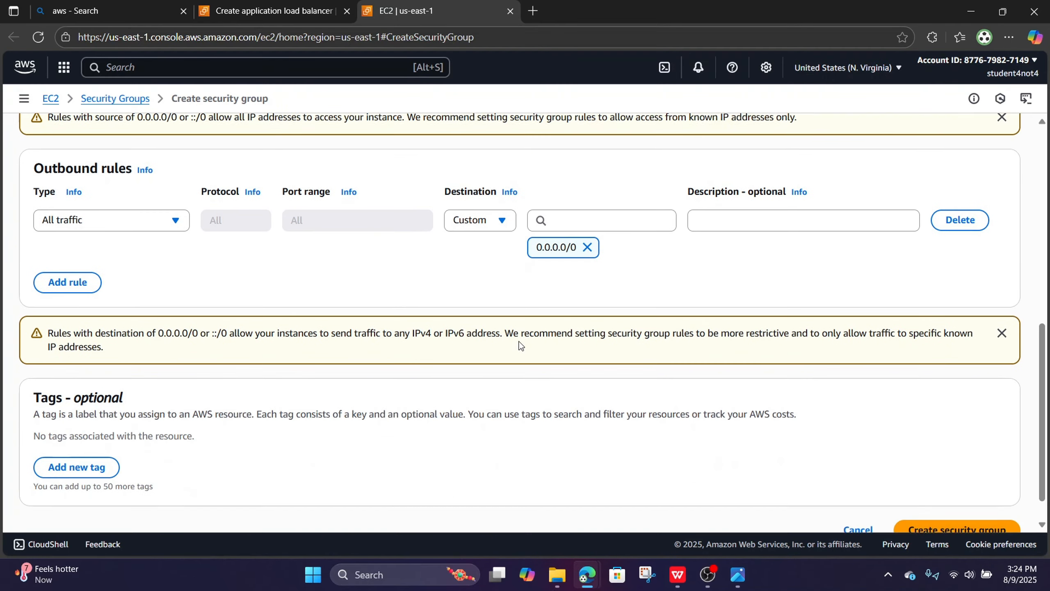
pyautogui.click(504, 196)
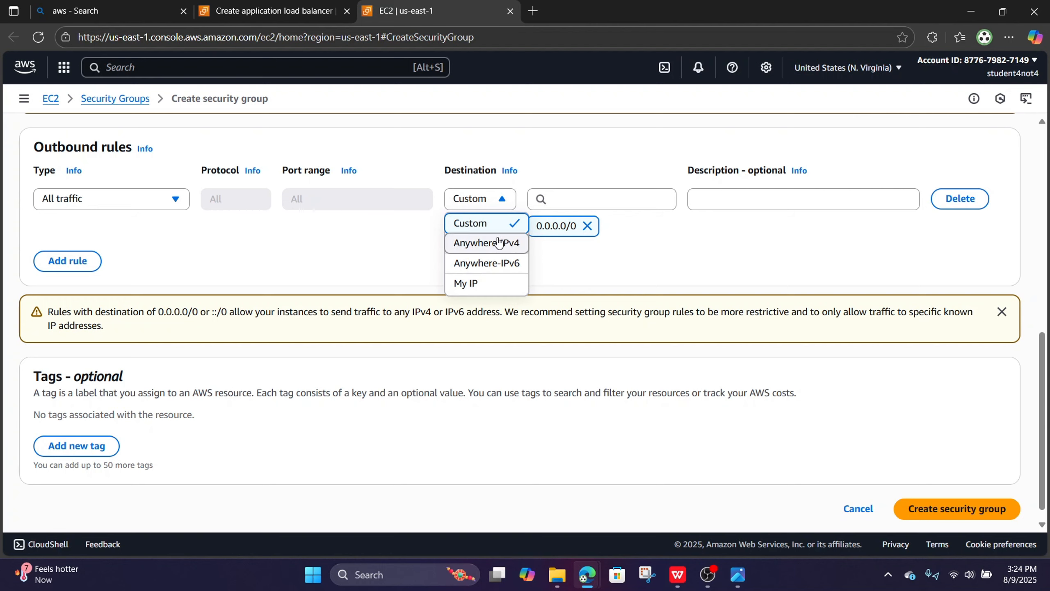
pyautogui.click(510, 243)
pyautogui.click(528, 248)
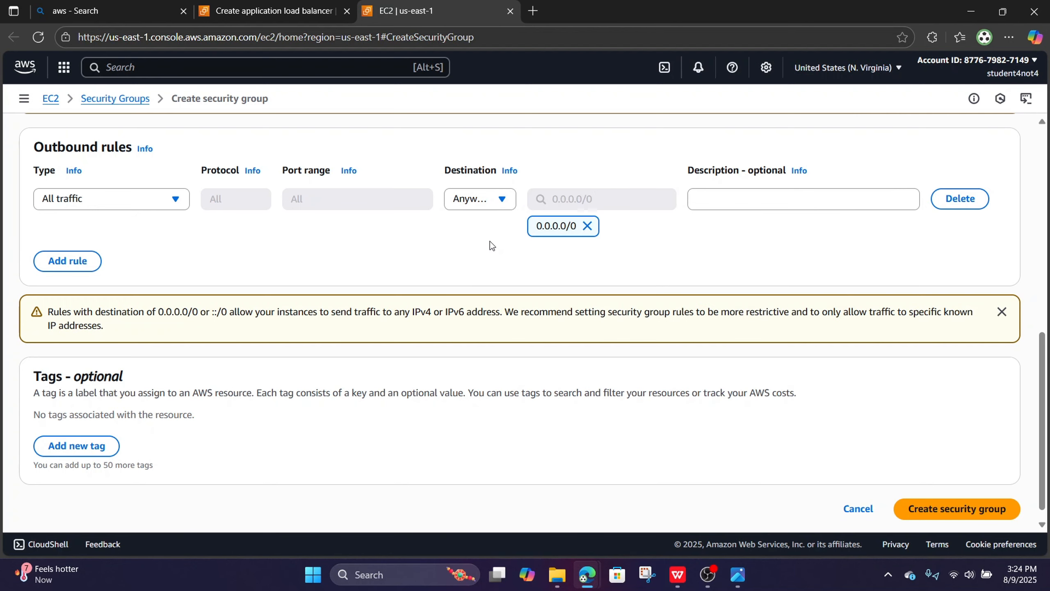
pyautogui.scroll(-1, 599, 297)
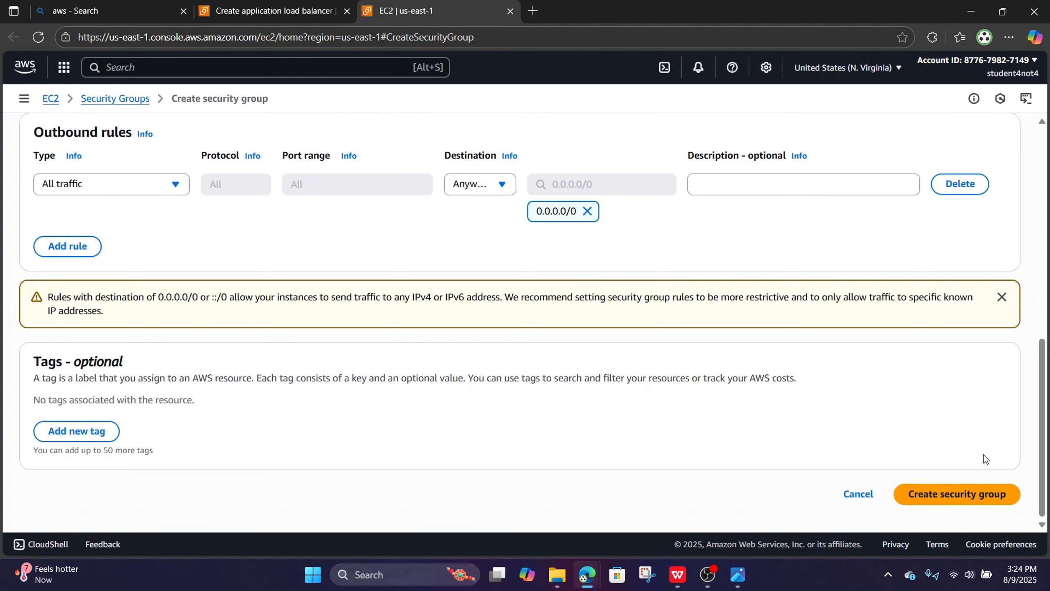
pyautogui.click(972, 498)
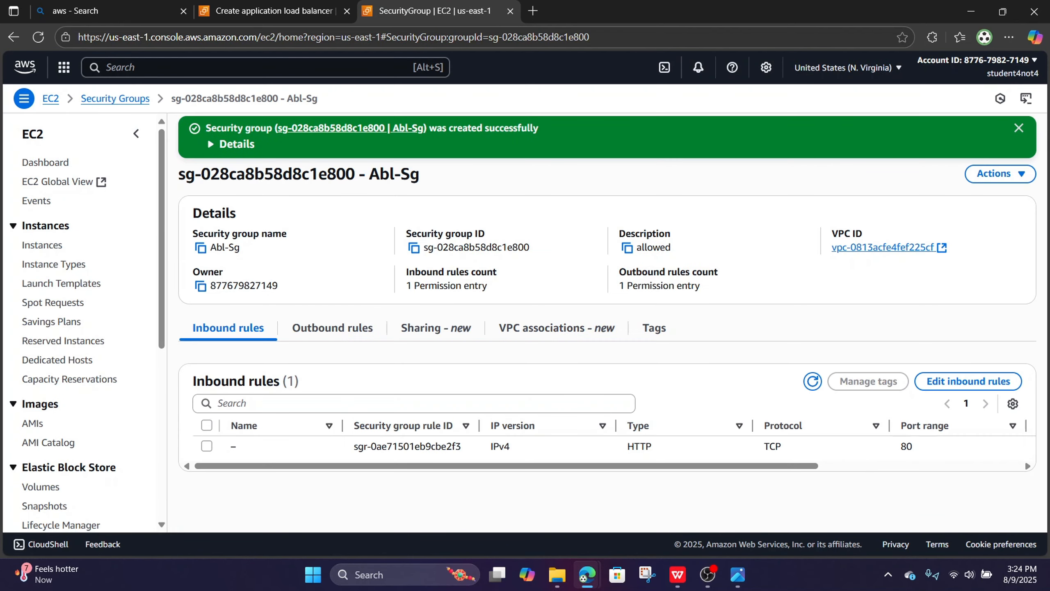
# - Return to the load balancer form and replace the default security group with Abl-Sg
pyautogui.click(274, 10)
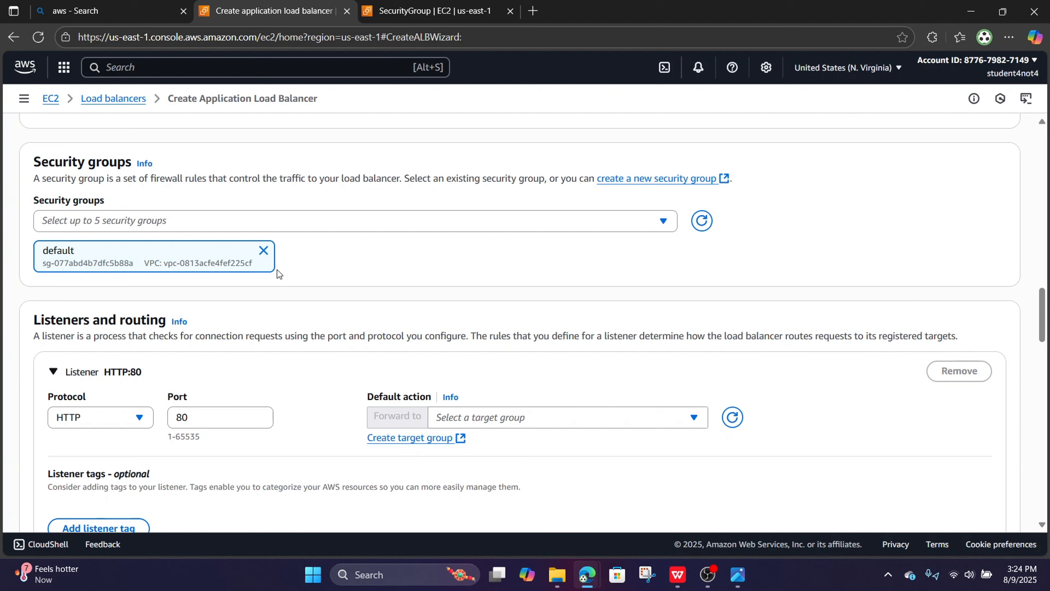
pyautogui.click(663, 222)
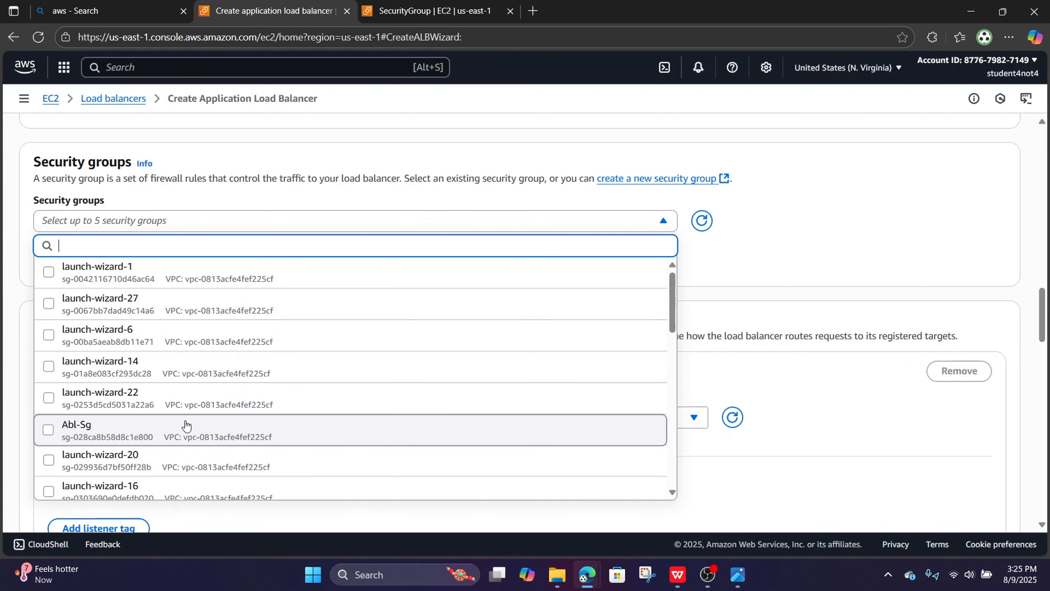
pyautogui.click(434, 11)
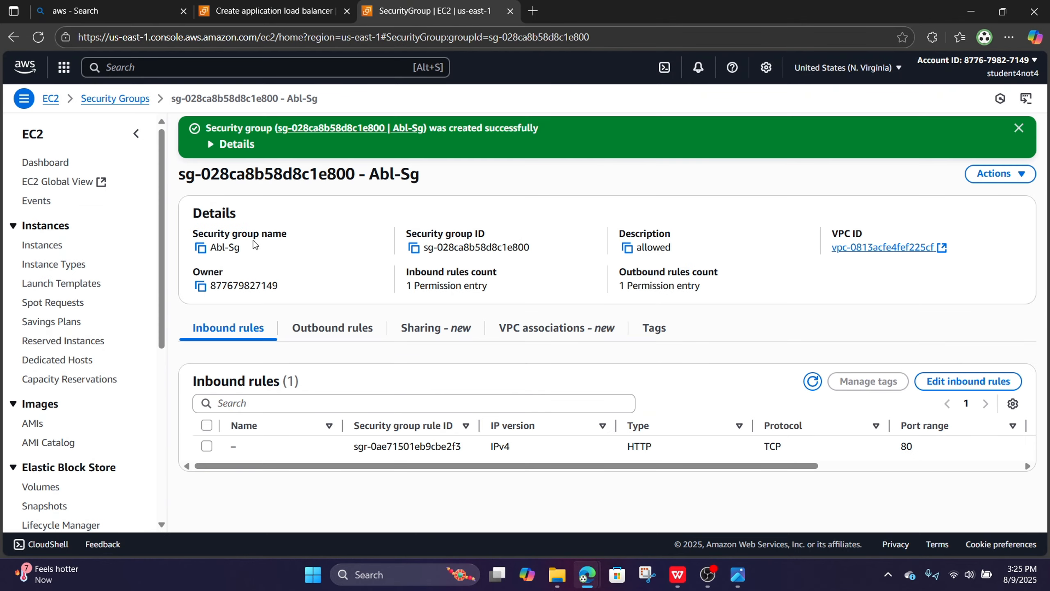
pyautogui.click(285, 11)
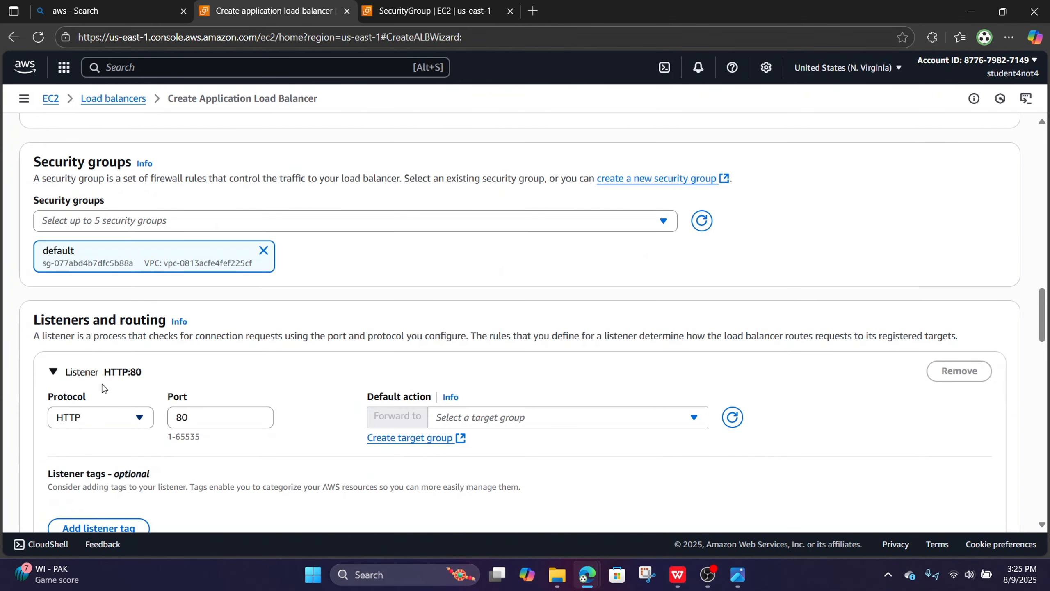
pyautogui.click(178, 227)
pyautogui.click(137, 429)
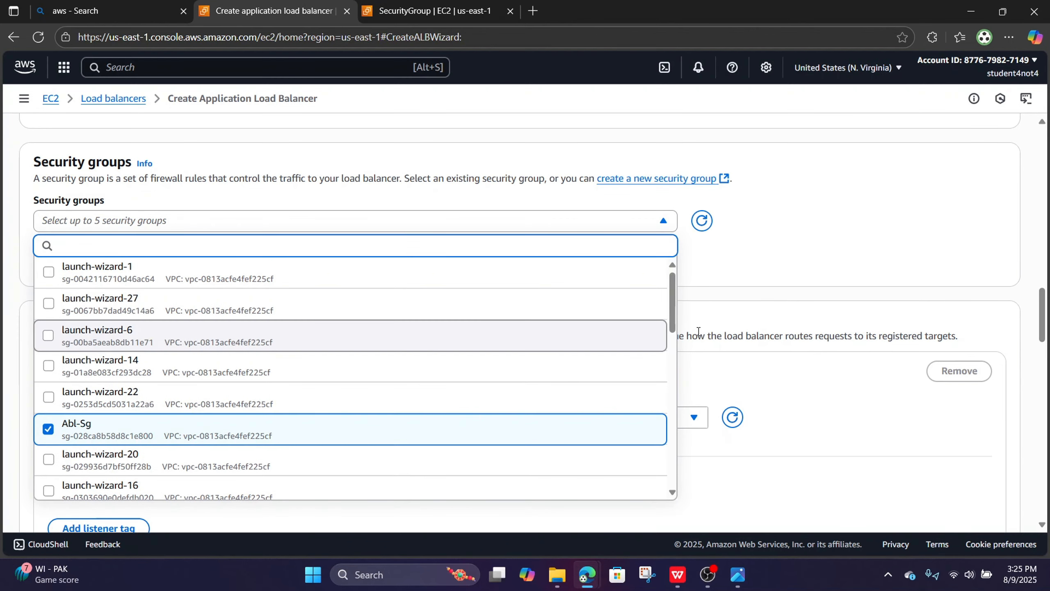
pyautogui.scroll(-5, 508, 409)
pyautogui.scroll(-4, 509, 409)
pyautogui.click(836, 378)
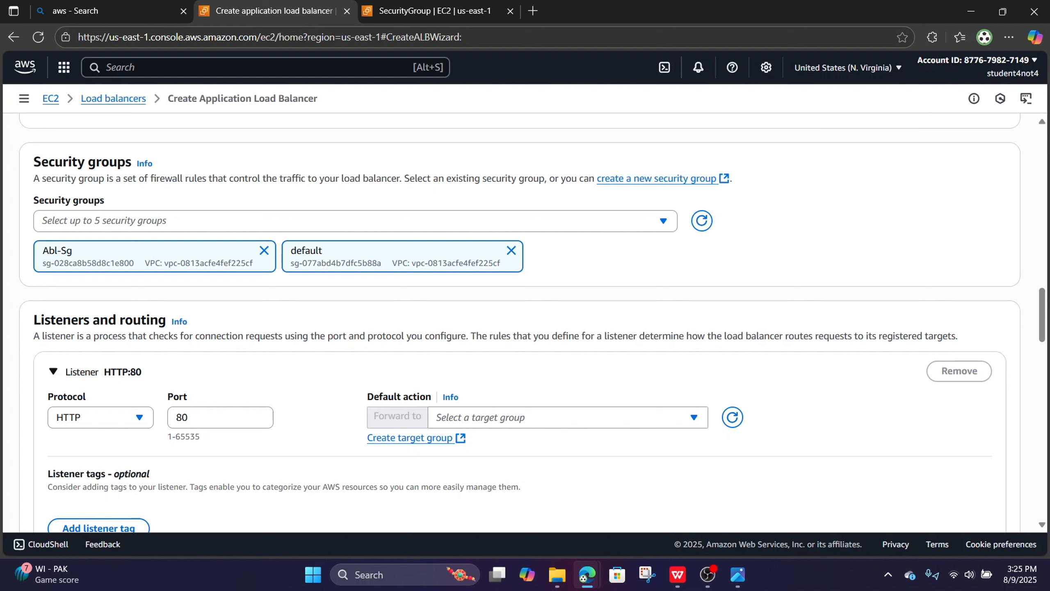
pyautogui.click(511, 253)
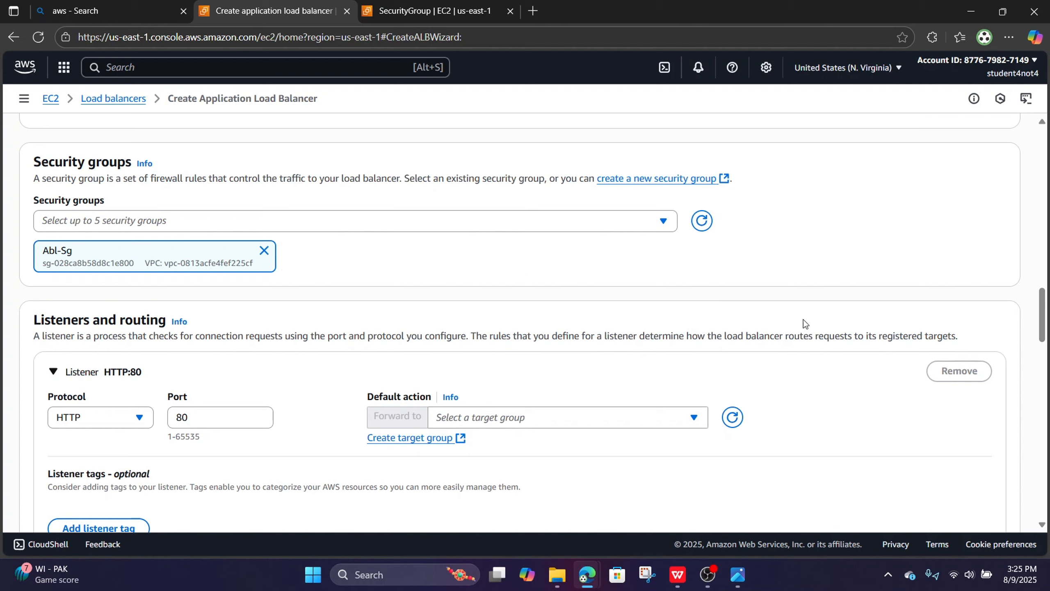
# - Open the target group creation form from the HTTP:80 listener and name the target group ALB-TG
pyautogui.scroll(-3, 594, 369)
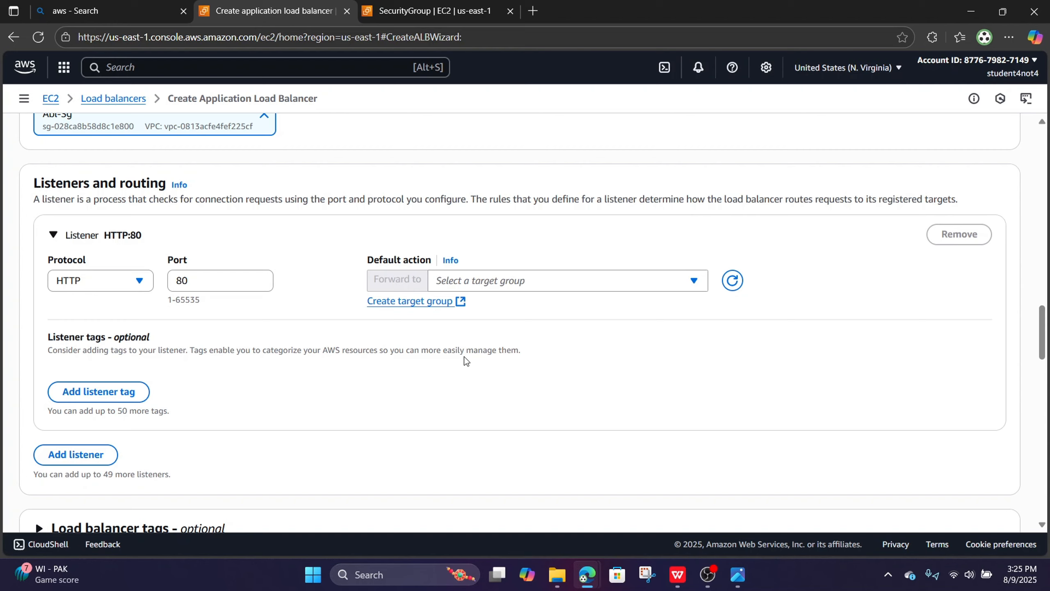
pyautogui.click(448, 302)
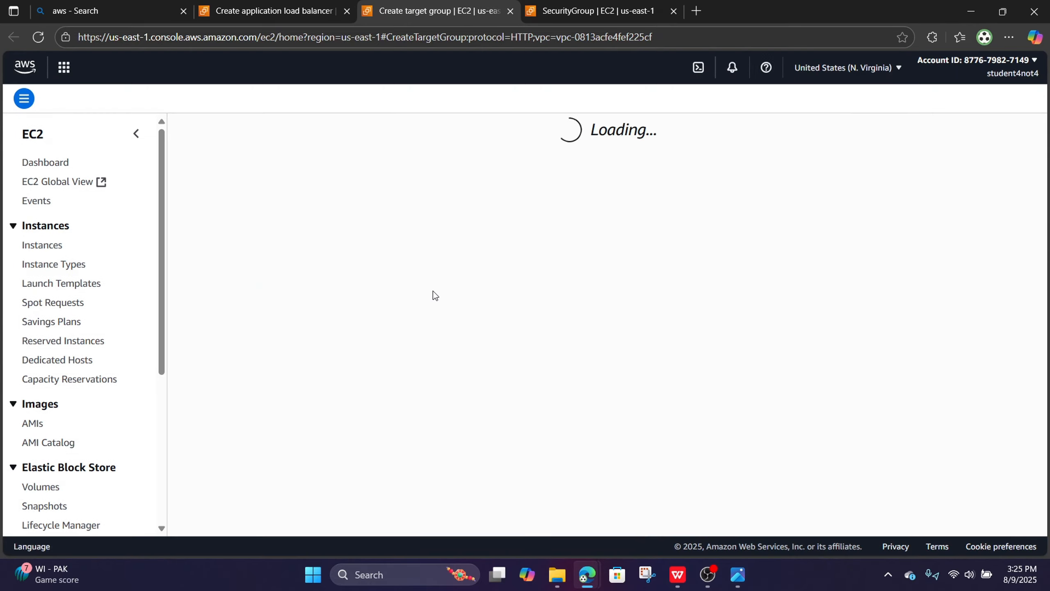
pyautogui.scroll(-2, 432, 292)
pyautogui.scroll(-3, 430, 296)
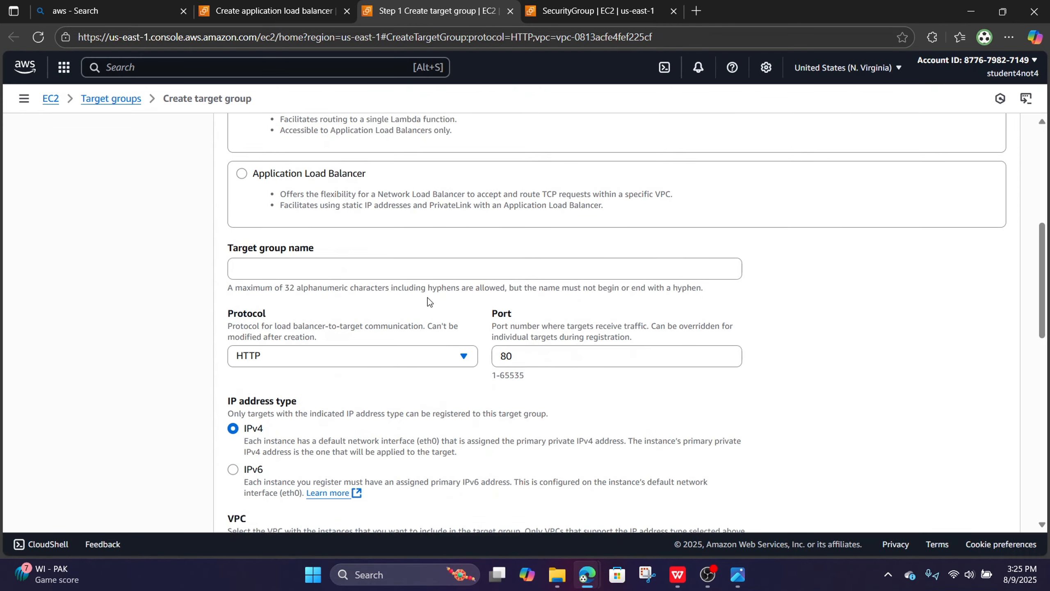
pyautogui.scroll(6, 427, 297)
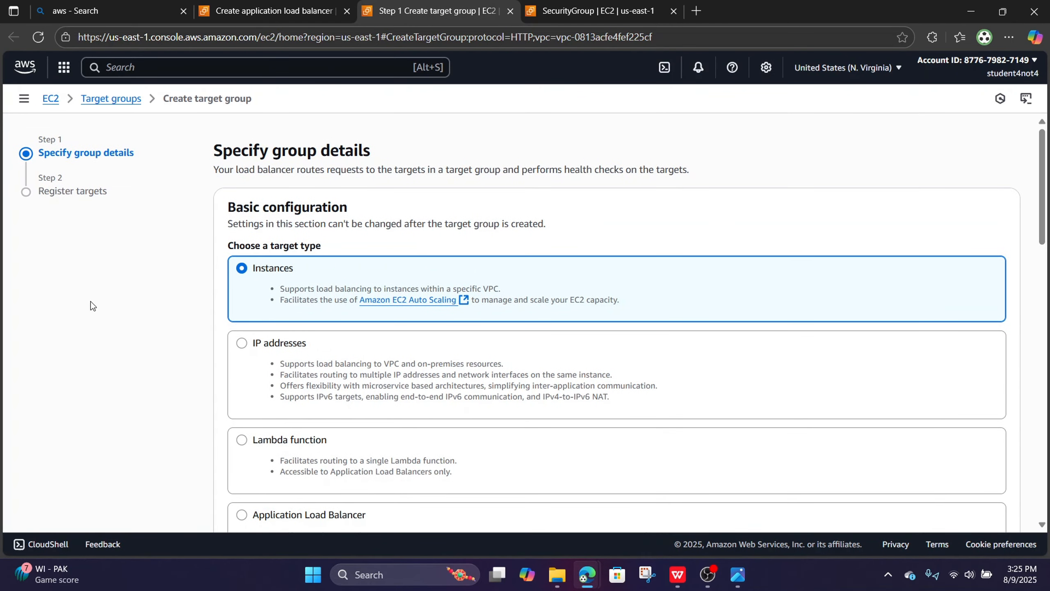
pyautogui.scroll(-1, 521, 304)
pyautogui.scroll(-3, 522, 302)
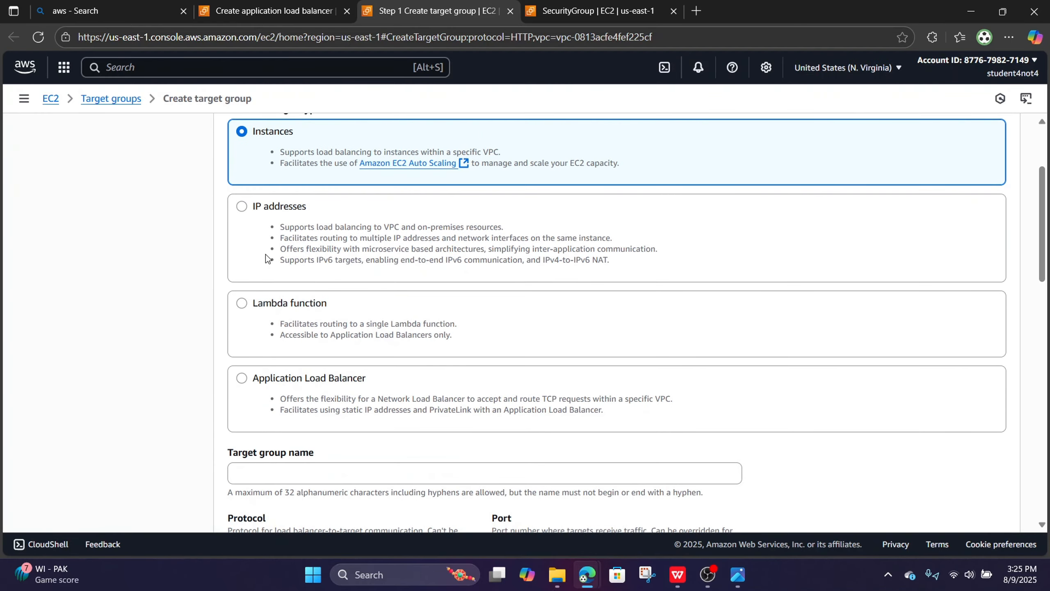
pyautogui.scroll(-2, 266, 254)
pyautogui.scroll(-3, 319, 327)
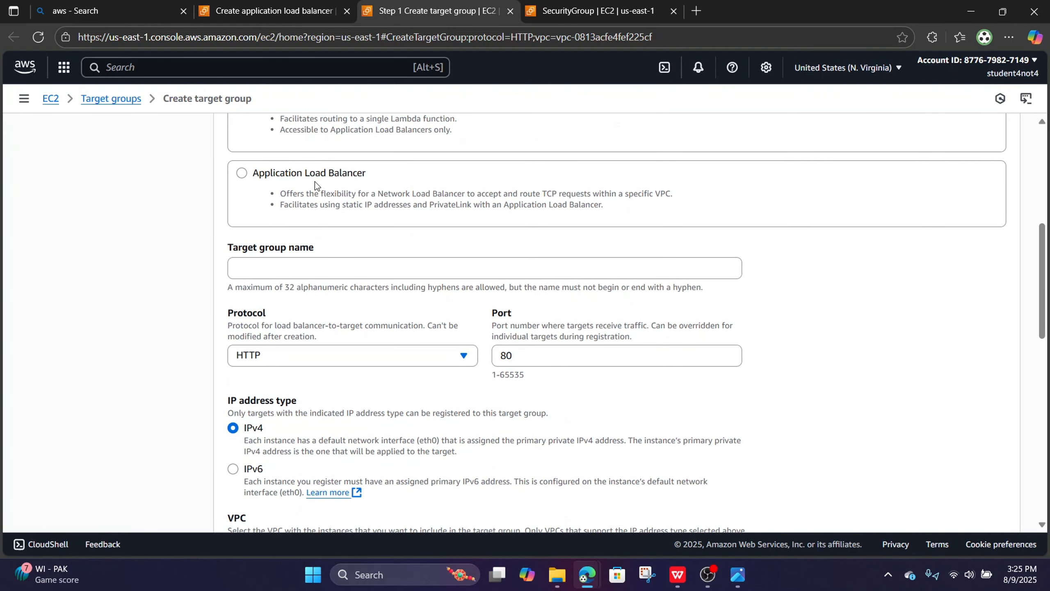
pyautogui.click(338, 269)
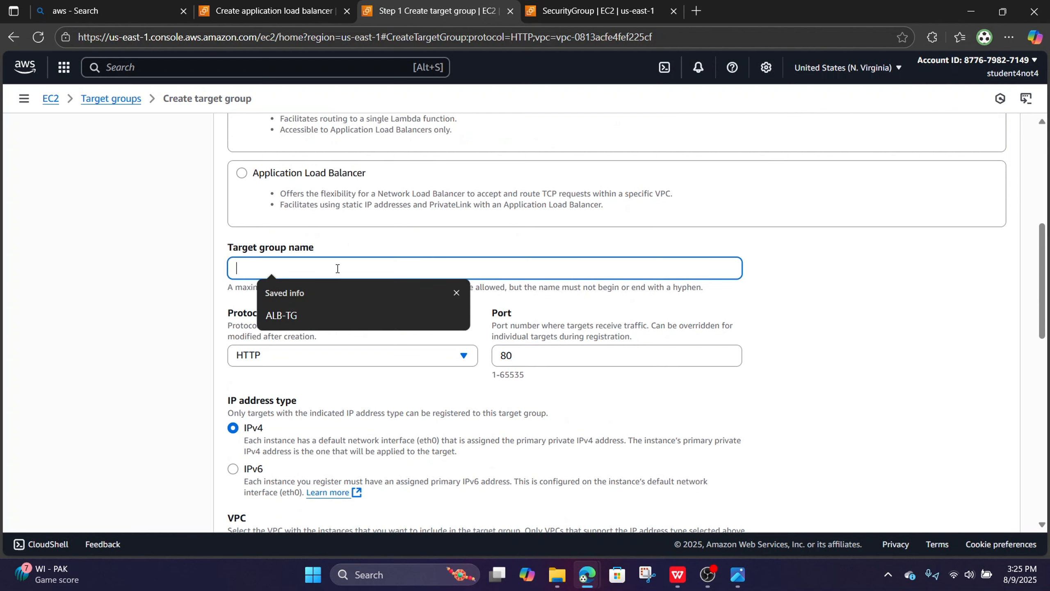
pyautogui.click(344, 308)
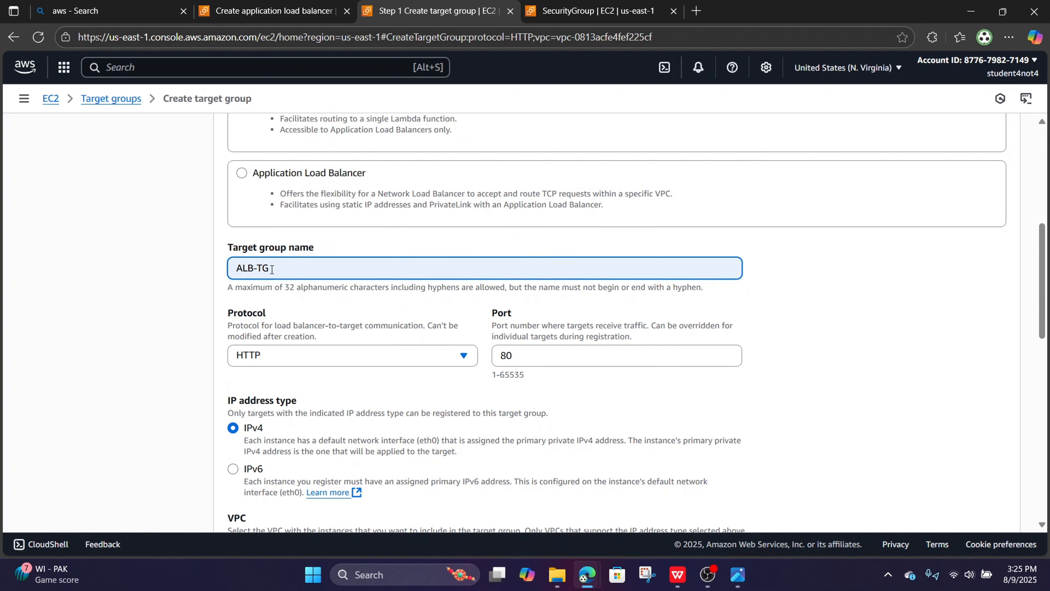
# - Complete the target group name as ALB-TG-class, keep the default protocol, VPC and health check settings, and proceed to target registration
pyautogui.write('-class')
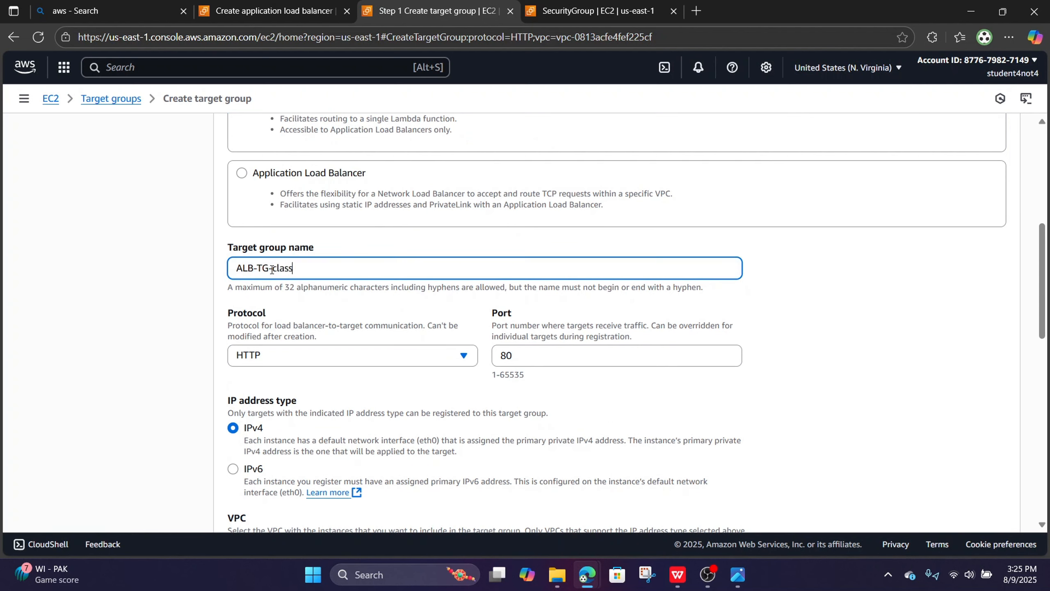
pyautogui.scroll(-3, 399, 305)
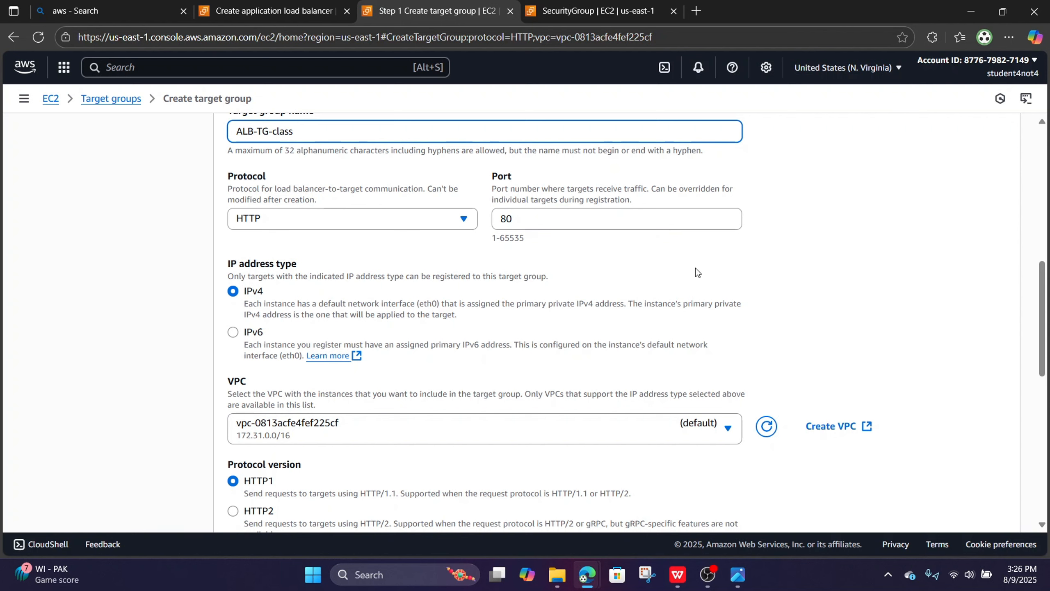
pyautogui.scroll(-2, 696, 268)
pyautogui.scroll(-4, 688, 268)
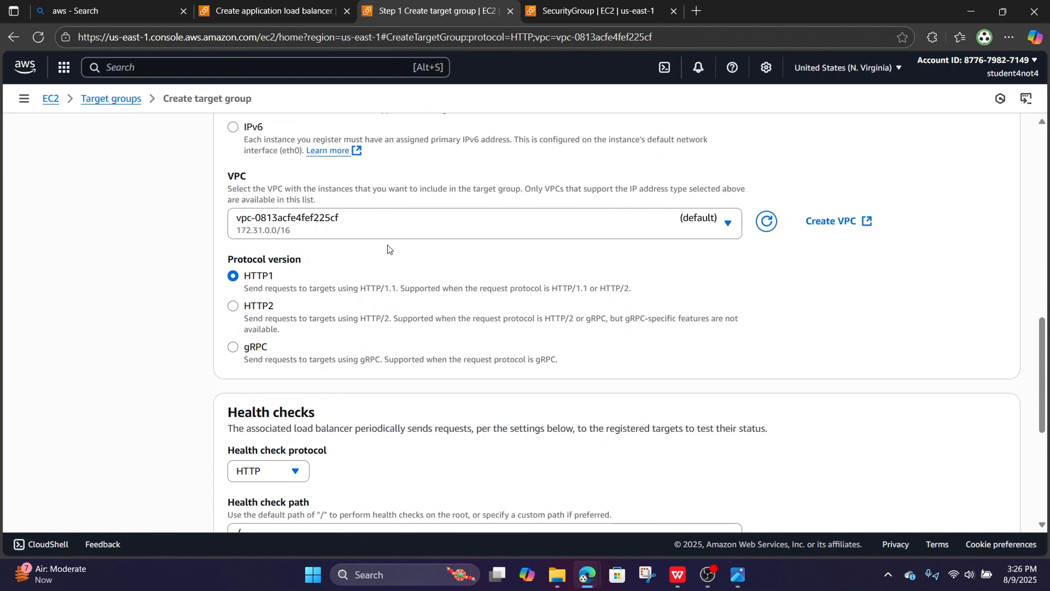
pyautogui.scroll(-5, 390, 264)
pyautogui.scroll(-3, 392, 270)
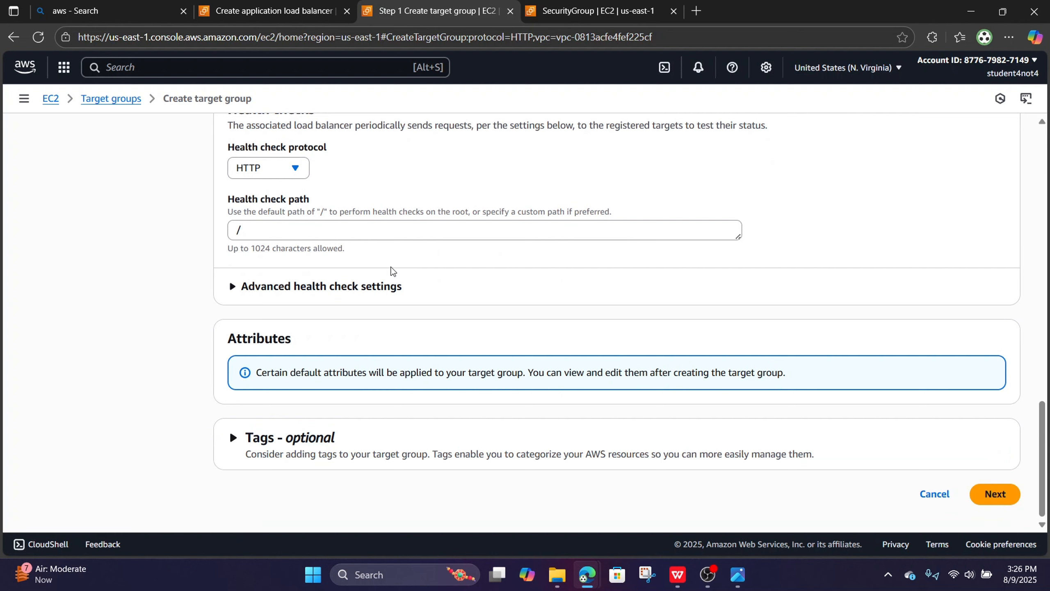
pyautogui.click(994, 492)
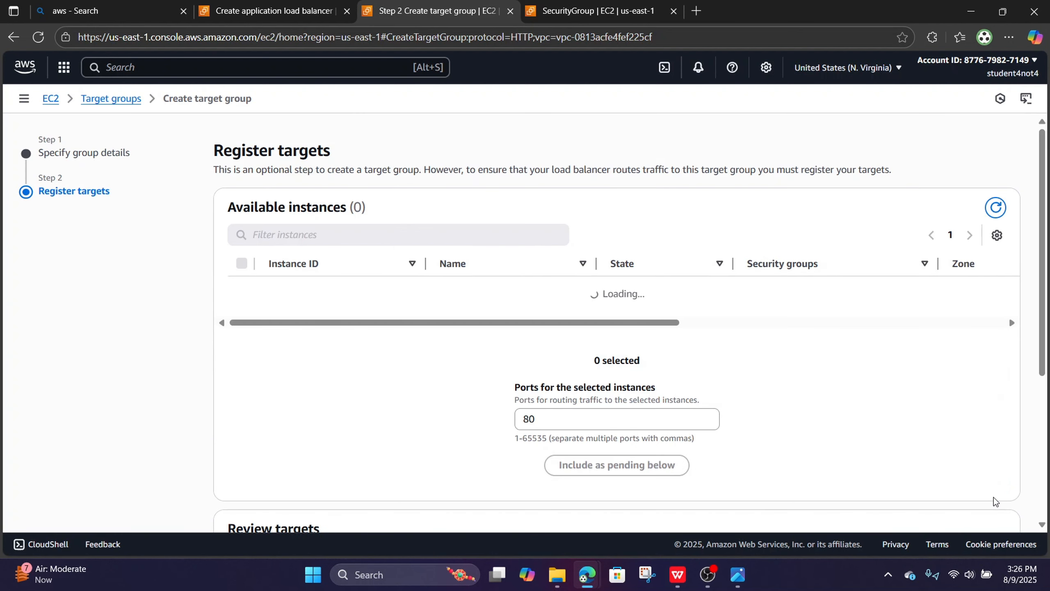
# - Go back to the group details to examine the advanced health check settings and tags, and return to target registration
pyautogui.scroll(-2, 512, 348)
pyautogui.scroll(2, 511, 352)
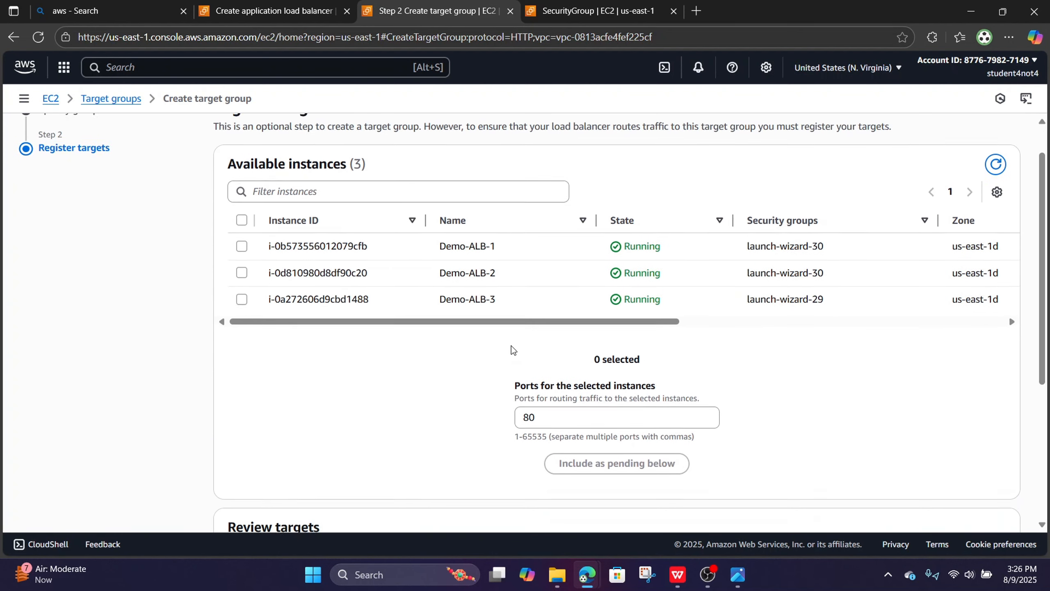
pyautogui.scroll(-6, 511, 352)
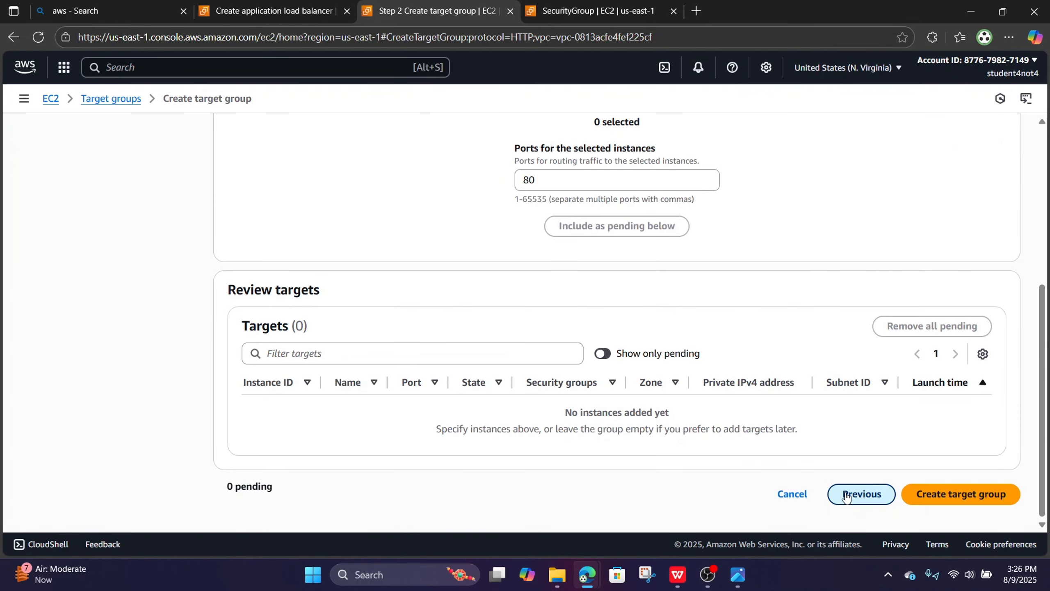
pyautogui.click(861, 493)
pyautogui.scroll(-10, 568, 305)
pyautogui.click(262, 294)
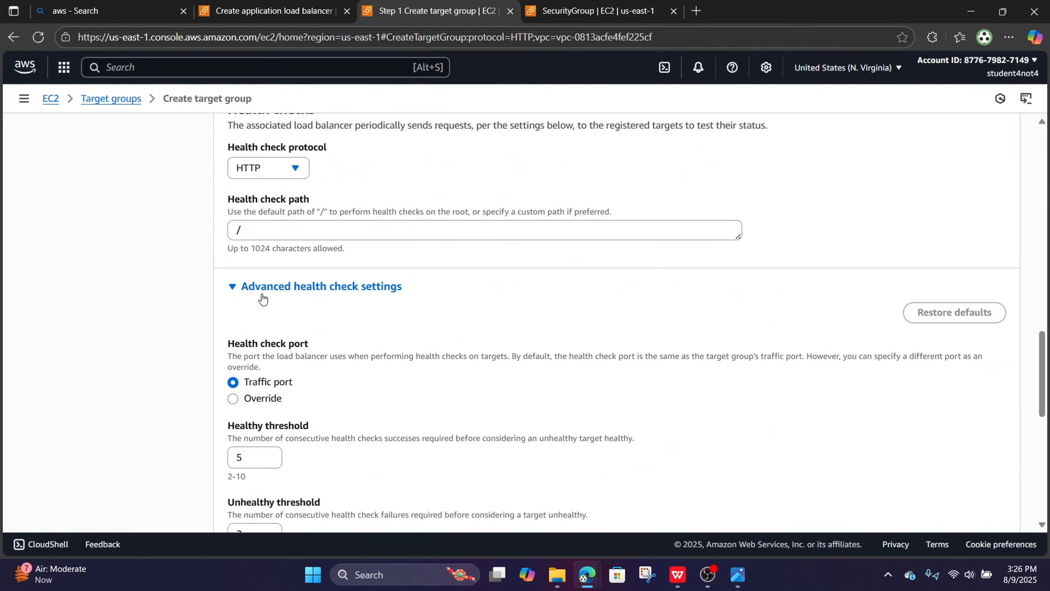
pyautogui.scroll(-8, 381, 310)
pyautogui.scroll(-1, 414, 309)
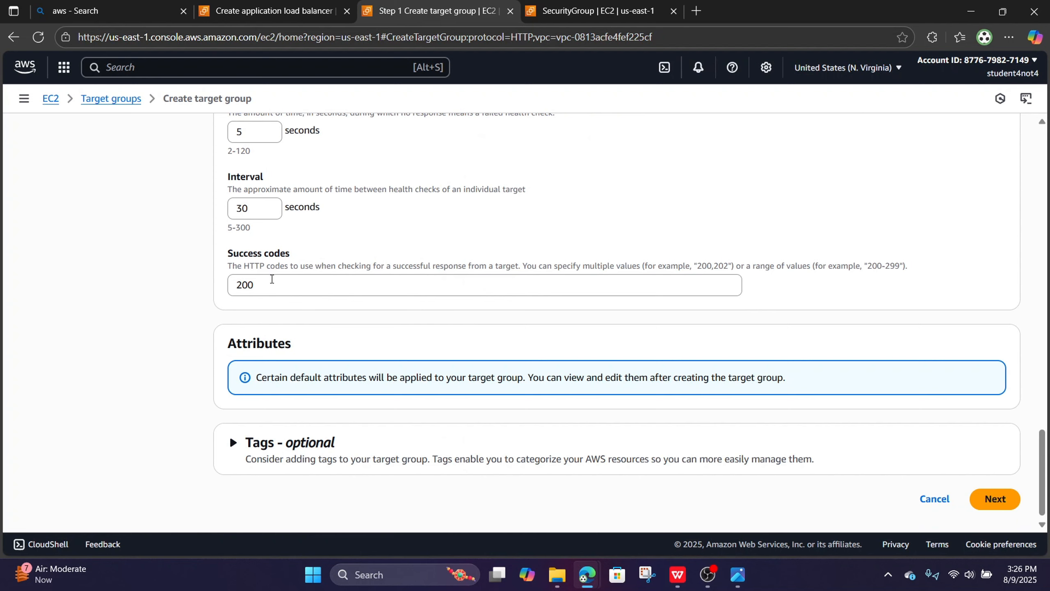
pyautogui.scroll(-1, 336, 329)
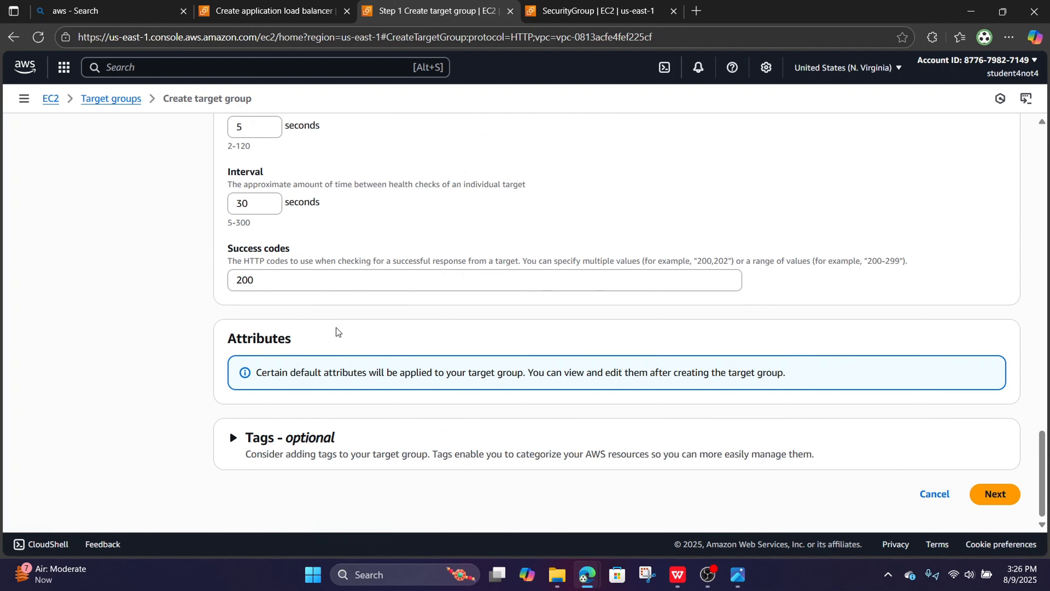
pyautogui.click(245, 435)
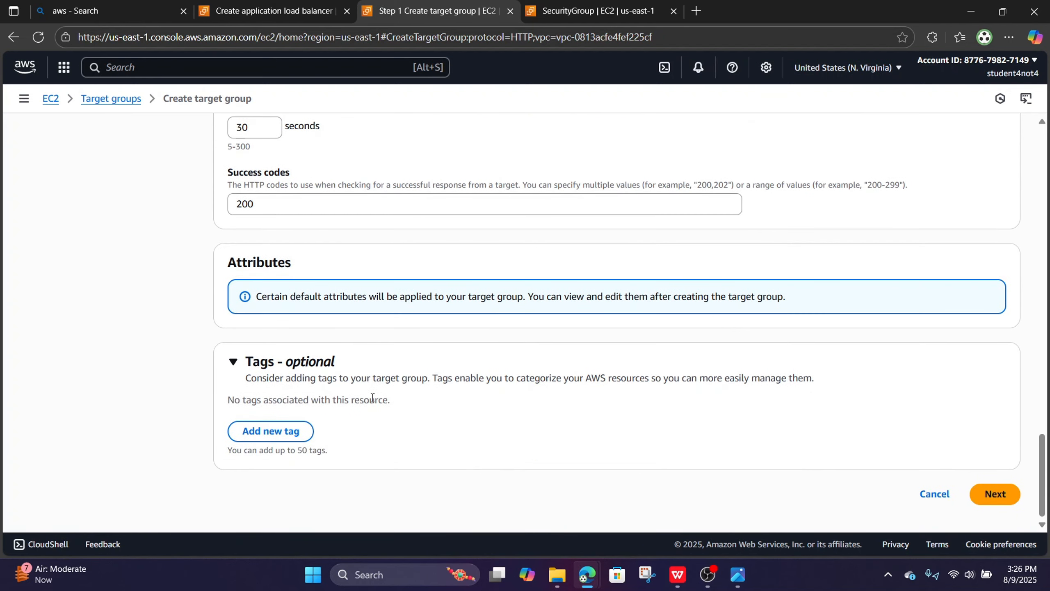
pyautogui.scroll(10, 393, 262)
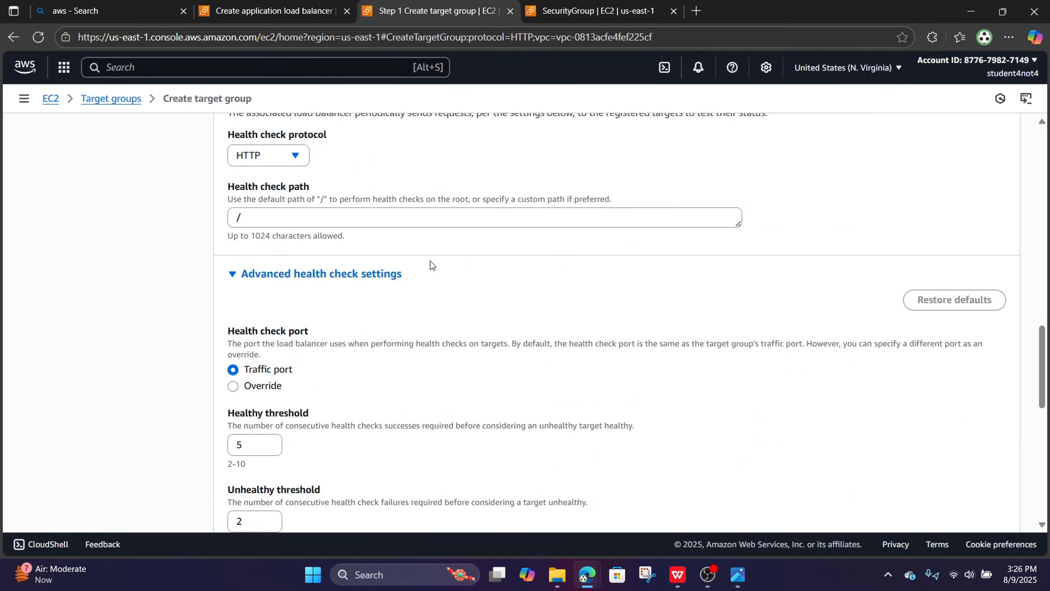
pyautogui.scroll(-12, 434, 266)
pyautogui.click(995, 494)
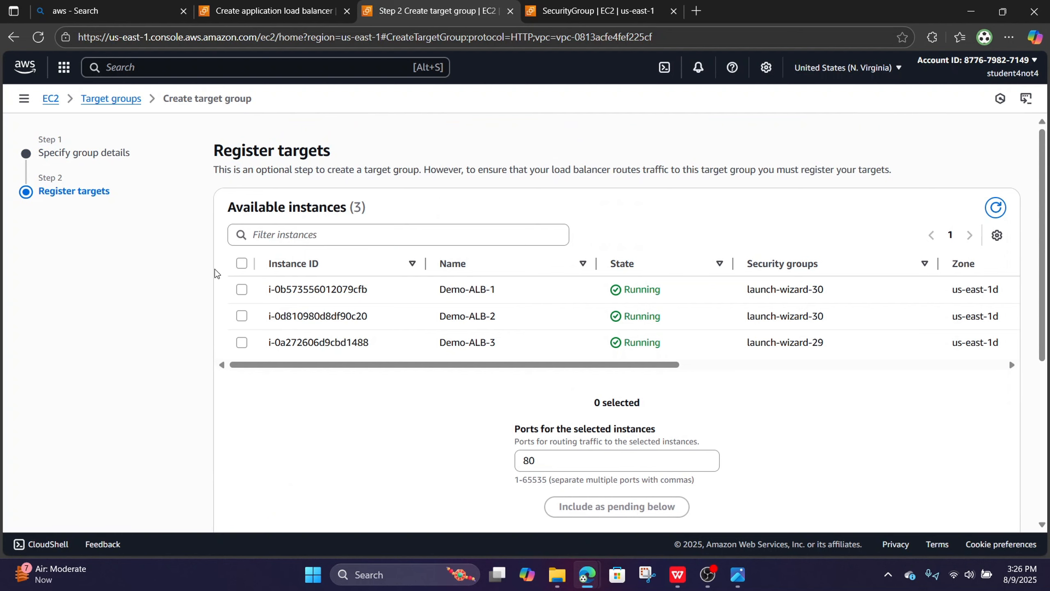
# - Add the Demo-ALB-1, Demo-ALB-2 and Demo-ALB-3 instances as pending targets on port 80 and create the target group
pyautogui.click(241, 264)
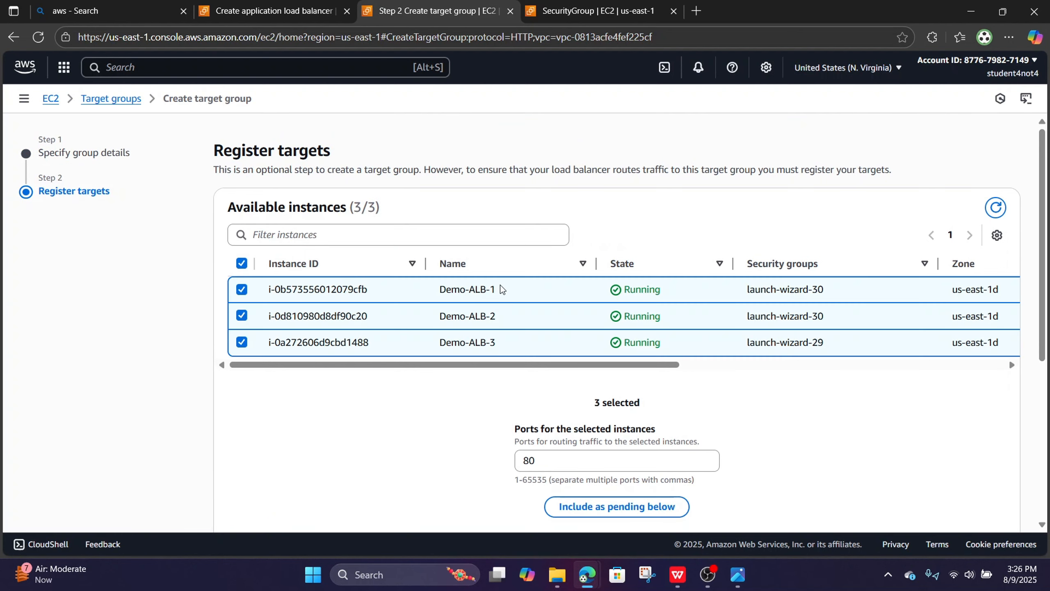
pyautogui.scroll(-5, 624, 422)
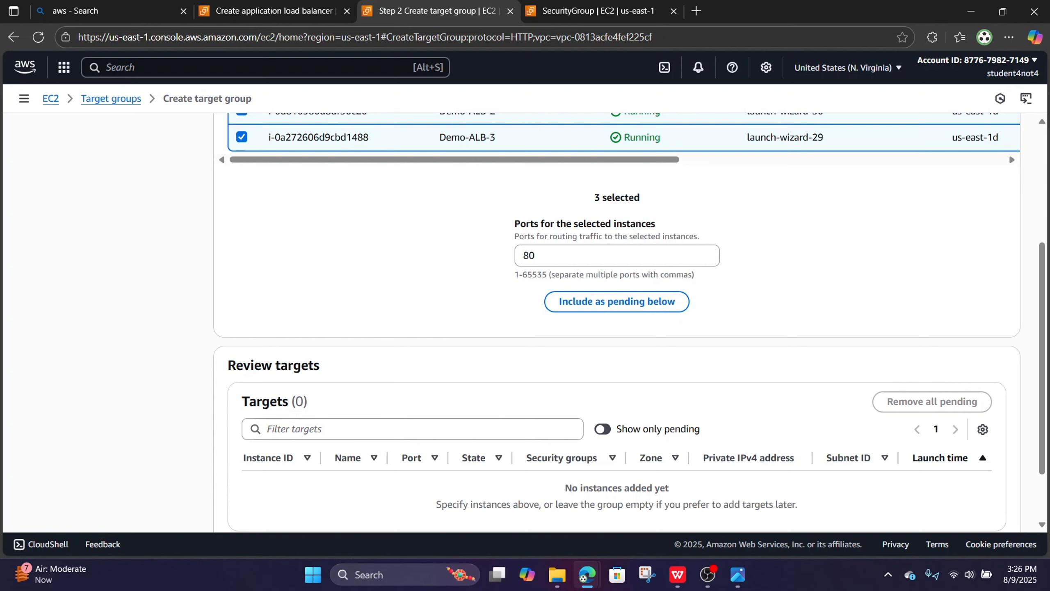
pyautogui.click(637, 310)
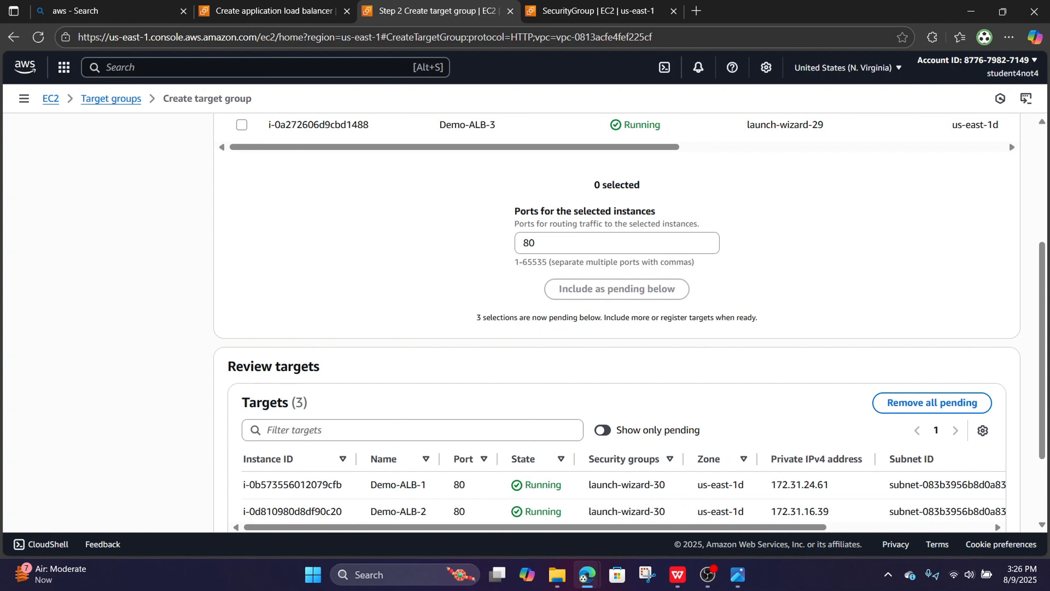
pyautogui.scroll(-3, 474, 363)
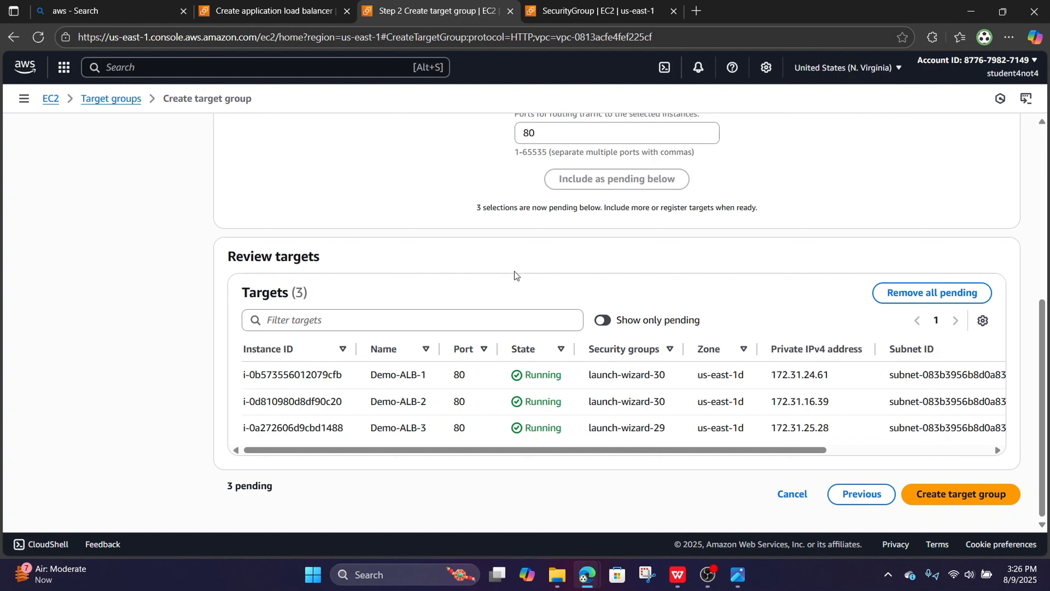
pyautogui.scroll(5, 515, 271)
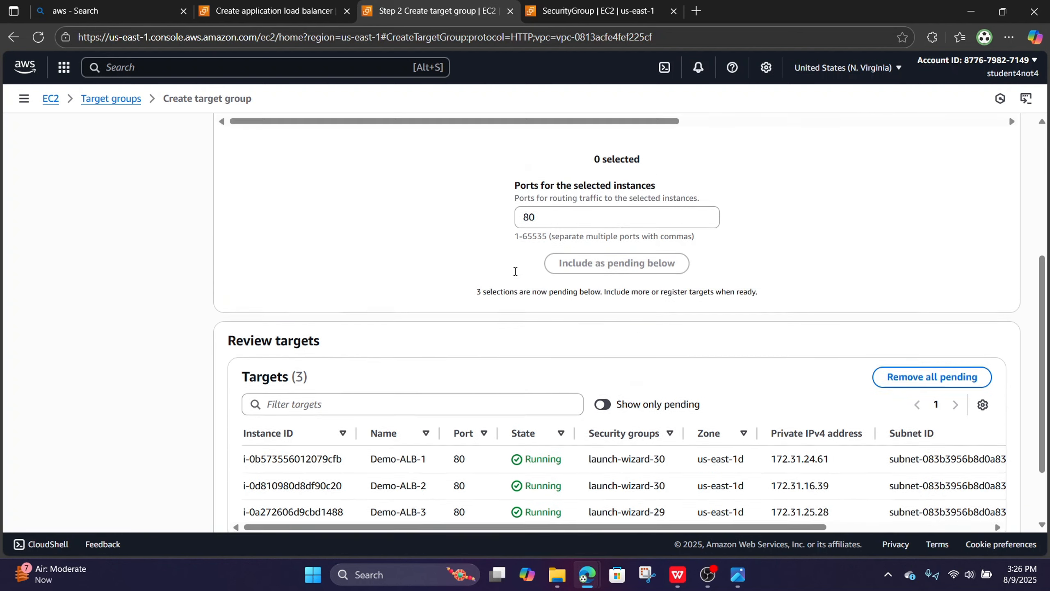
pyautogui.scroll(-5, 514, 276)
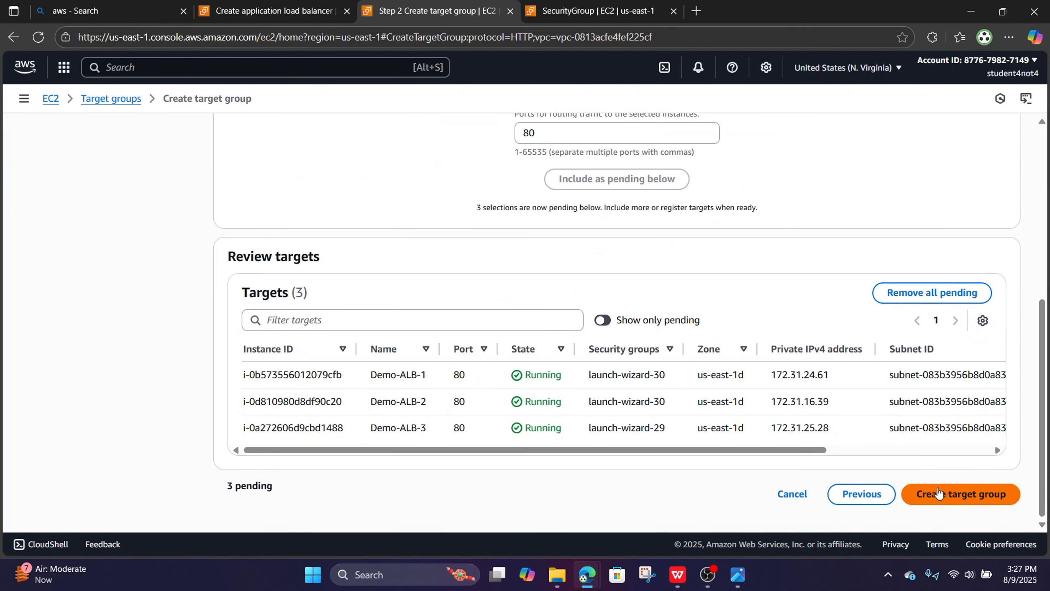
pyautogui.click(938, 493)
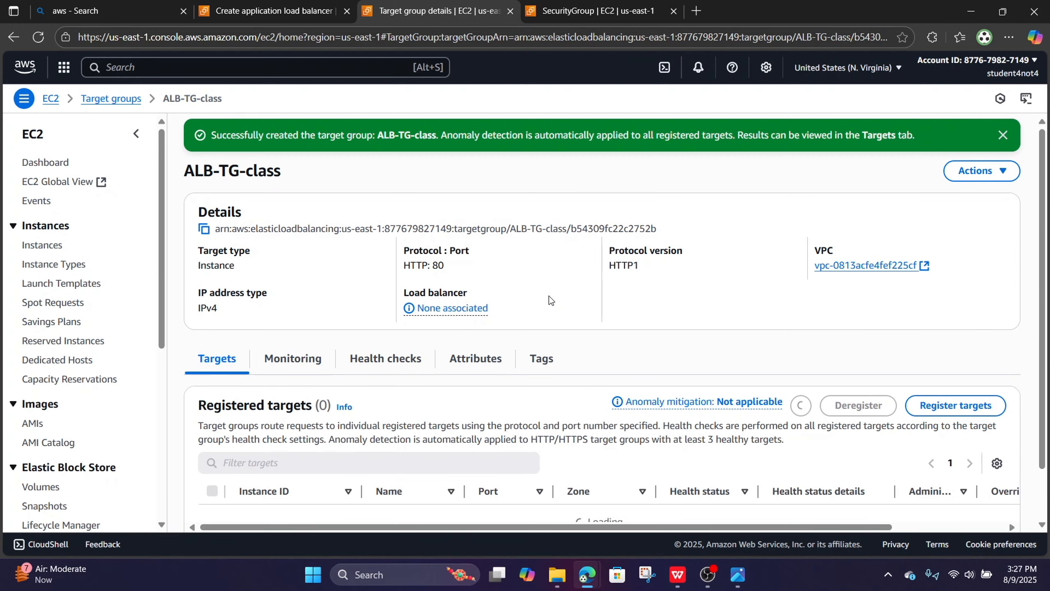
# - Check the new target group's details, return to the load balancer form and forward the HTTP:80 listener to ALB-TG1
pyautogui.scroll(-1, 552, 295)
pyautogui.scroll(1, 556, 289)
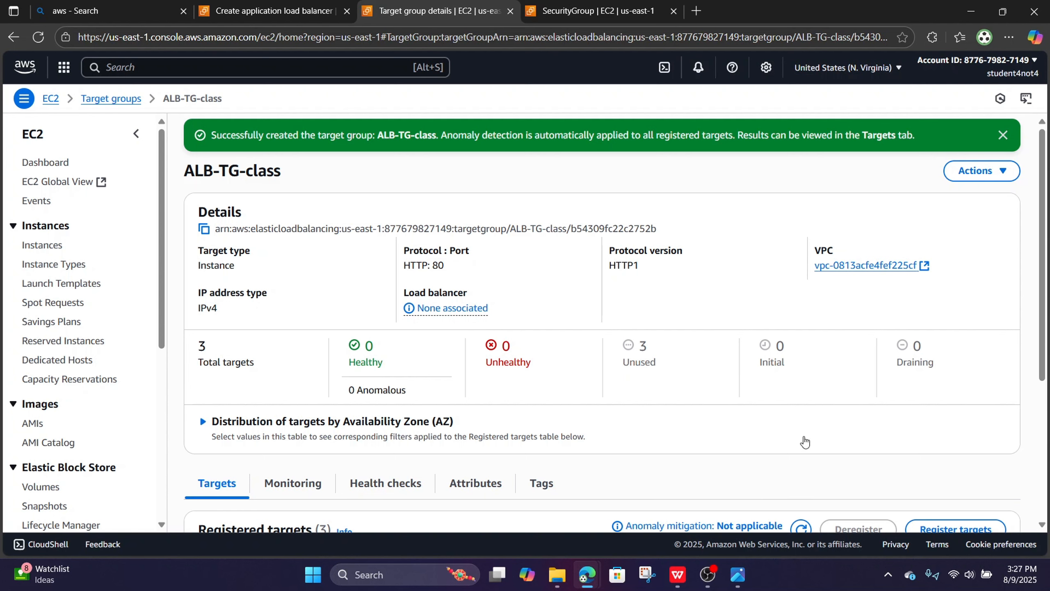
pyautogui.scroll(-1, 614, 354)
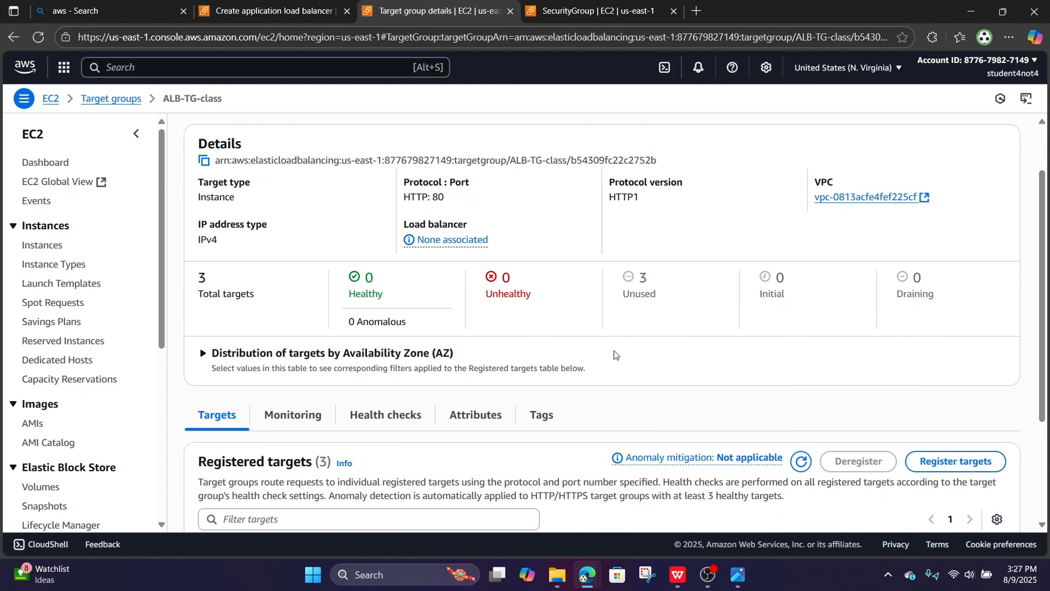
pyautogui.scroll(1, 726, 257)
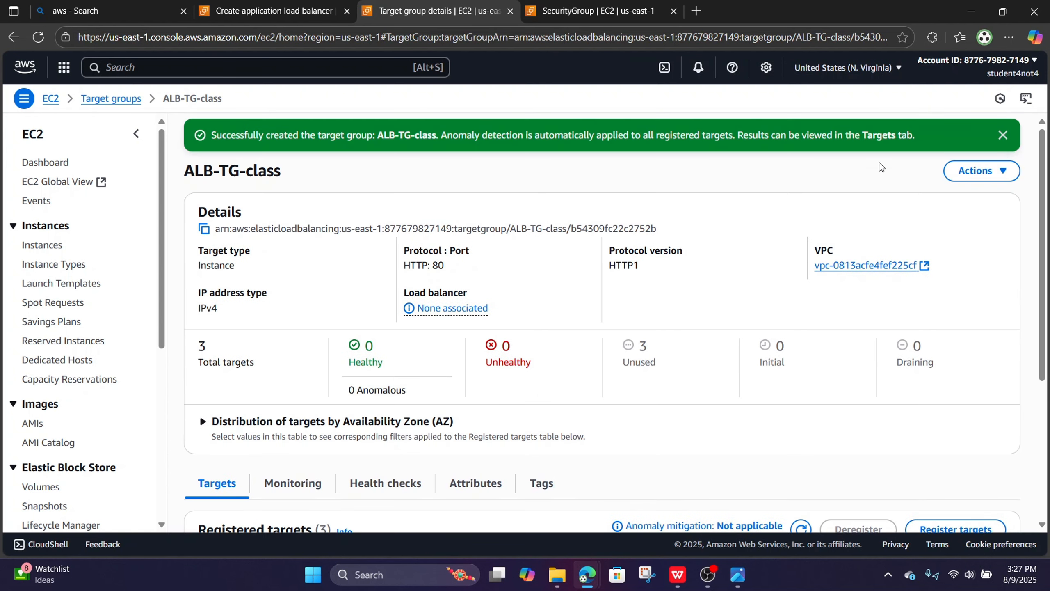
pyautogui.scroll(-2, 428, 290)
pyautogui.scroll(2, 428, 290)
pyautogui.click(315, 5)
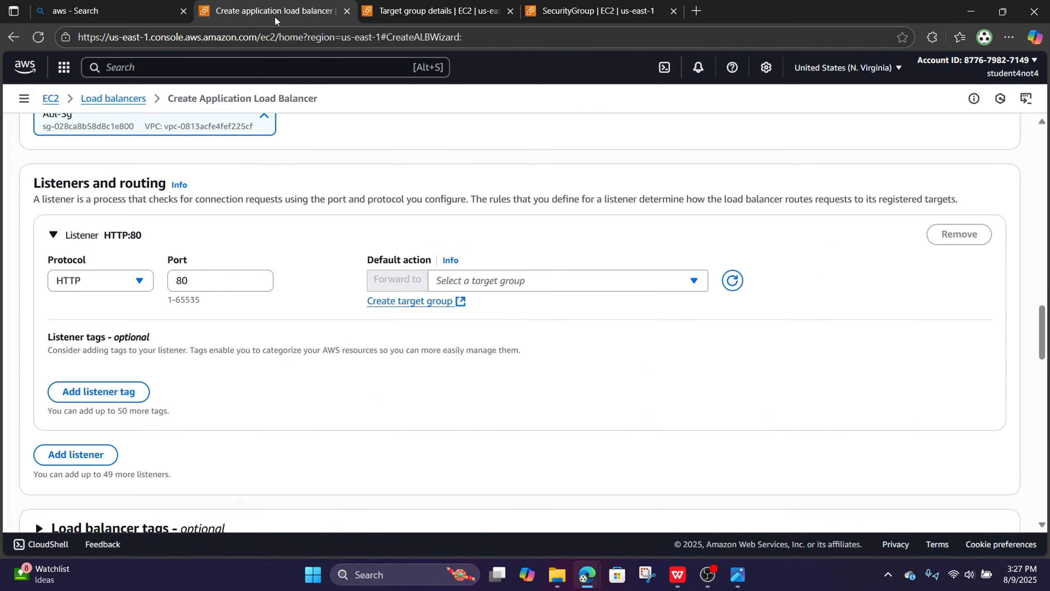
pyautogui.click(569, 286)
pyautogui.click(554, 331)
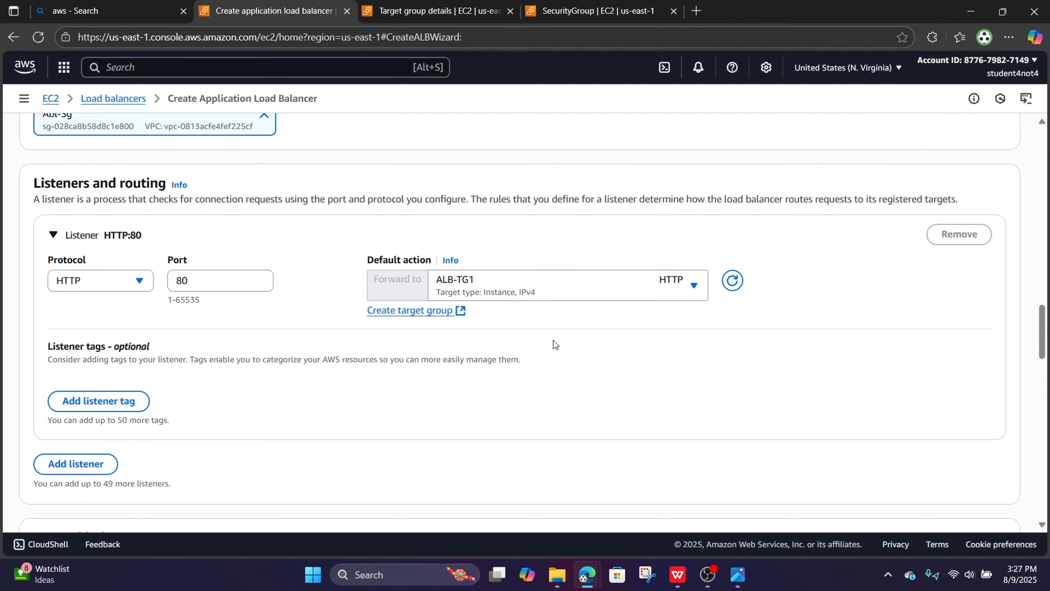
# - Review the remaining load balancer settings, leave tags and service integrations unset, and create the load balancer
pyautogui.scroll(-7, 579, 393)
pyautogui.scroll(3, 580, 392)
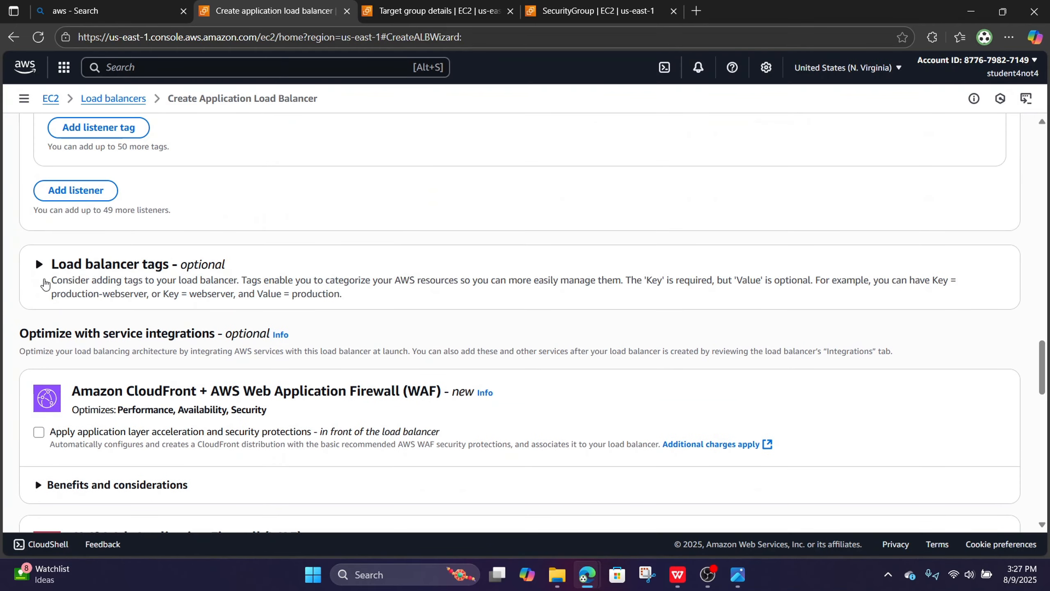
pyautogui.scroll(5, 322, 316)
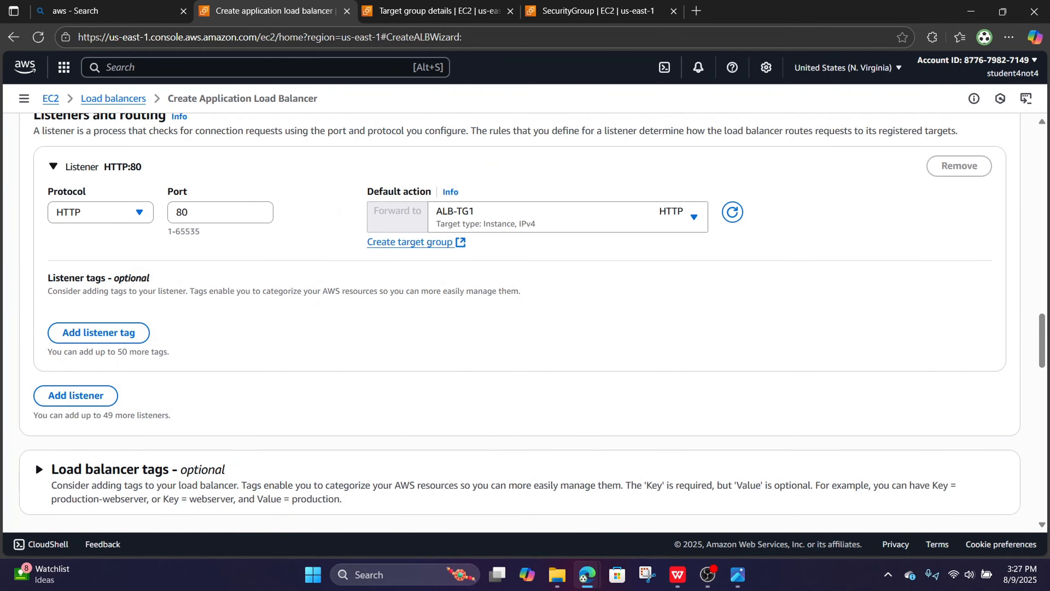
pyautogui.scroll(-20, 463, 428)
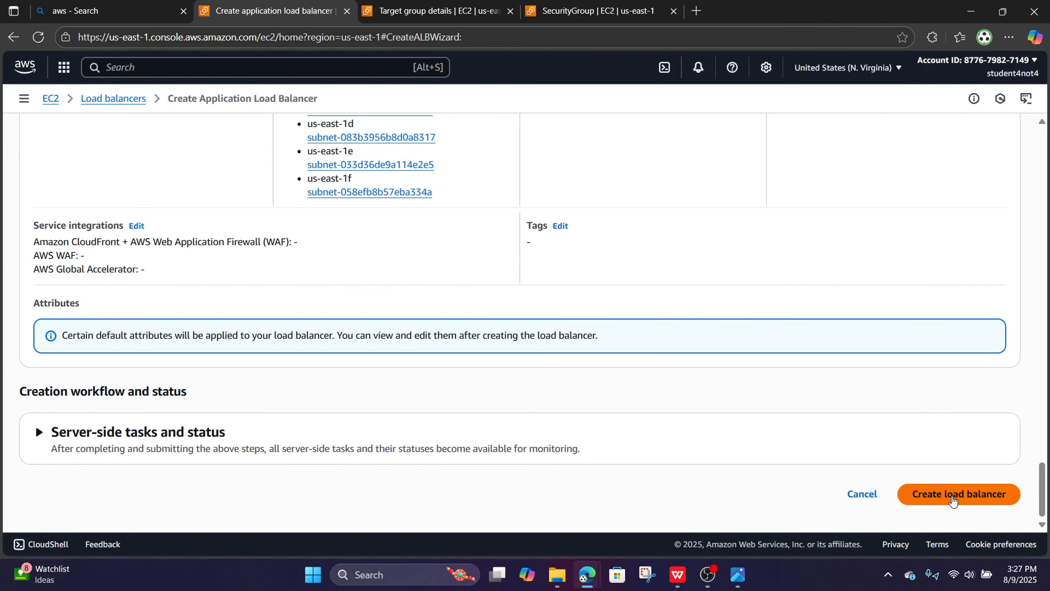
pyautogui.click(953, 497)
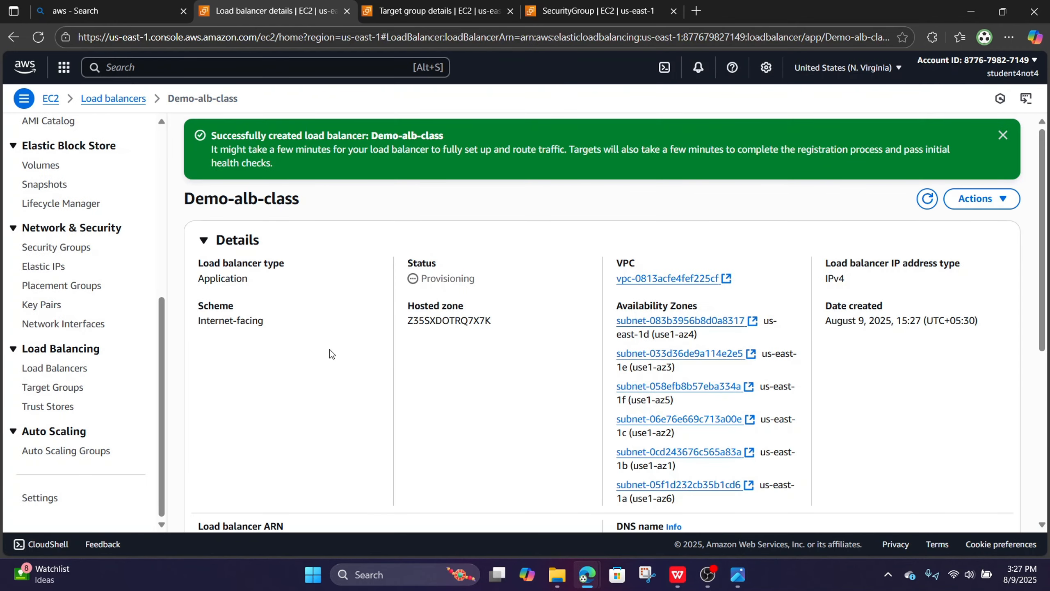
# - Look over the new load balancer's details, open the list of load balancers and refresh it
pyautogui.scroll(-5, 330, 354)
pyautogui.scroll(5, 290, 351)
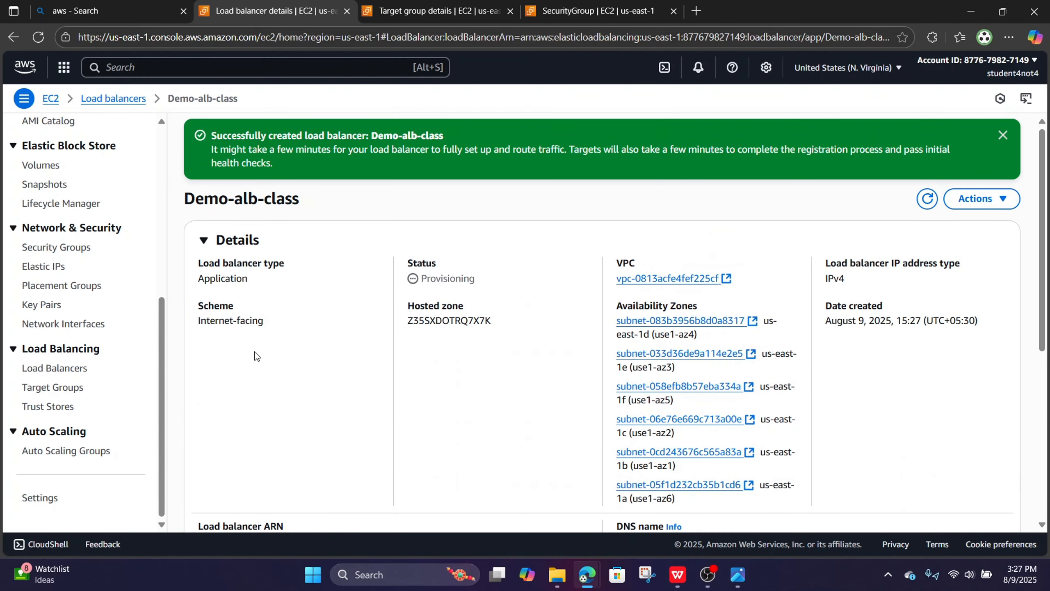
pyautogui.click(130, 99)
pyautogui.click(786, 133)
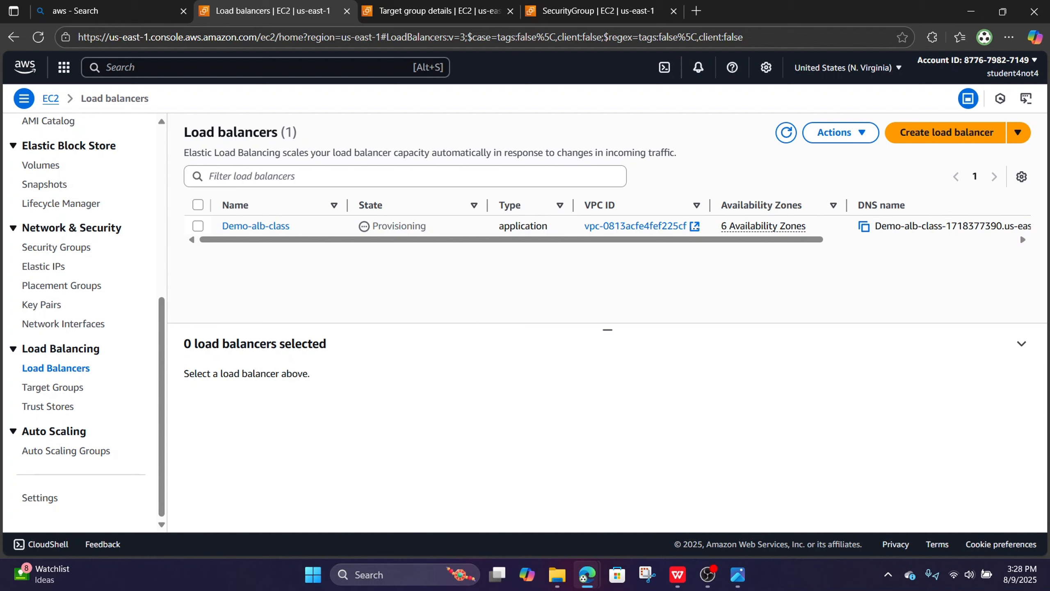
# - Copy the DNS name of the Demo-alb-class load balancer from the load balancers list
pyautogui.hotkey('alt', 'Tab')
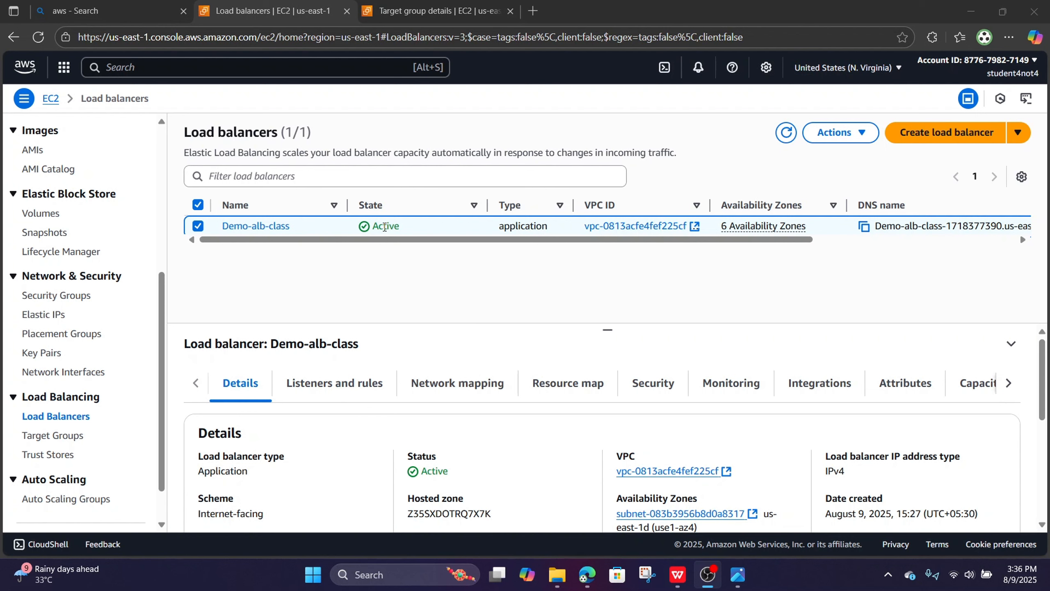
pyautogui.click(390, 275)
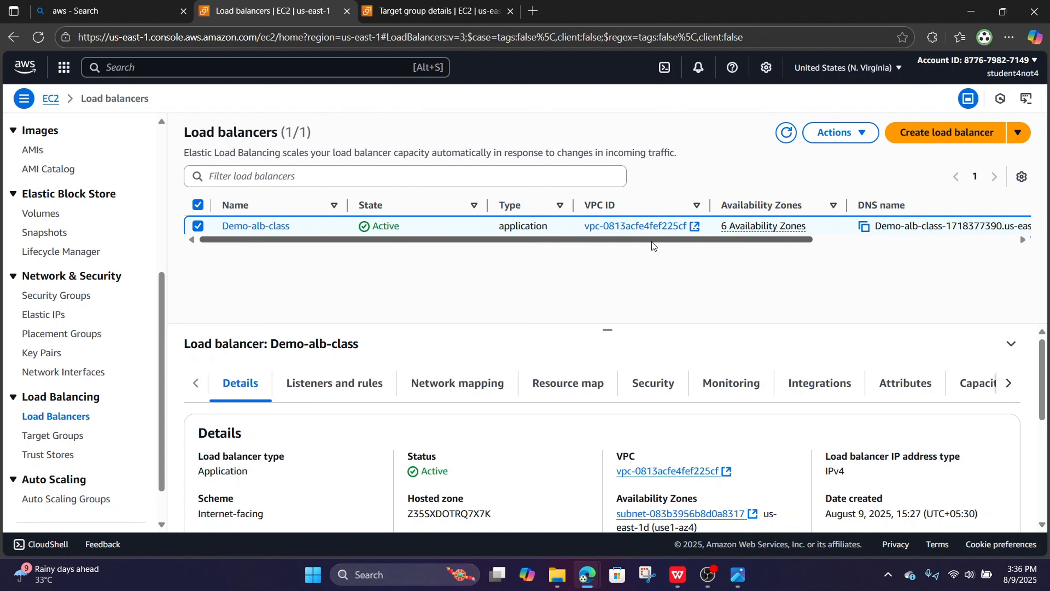
pyautogui.moveTo(651, 242); pyautogui.dragTo(848, 244)
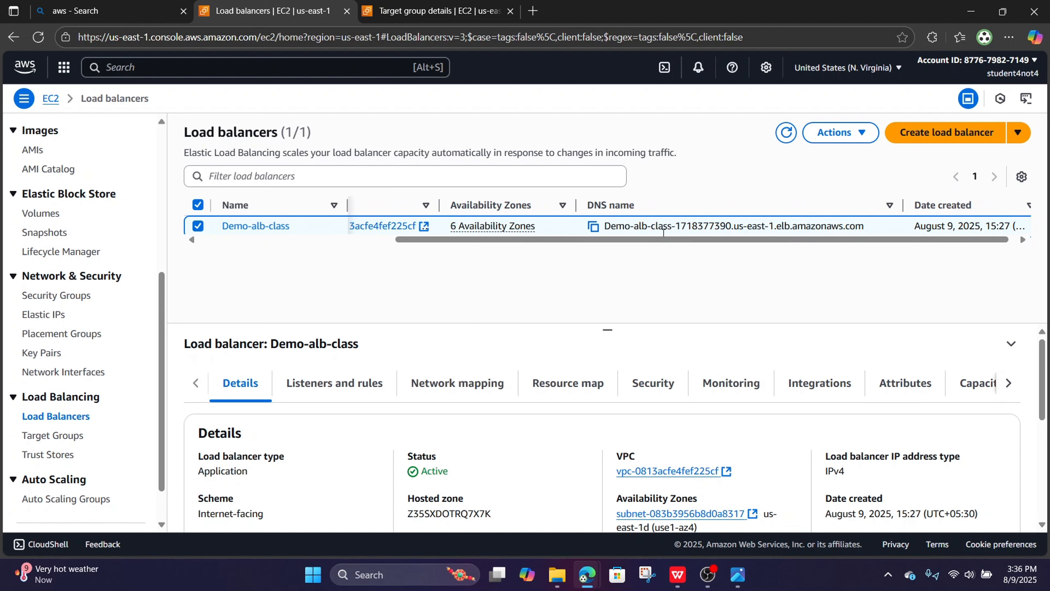
pyautogui.click(594, 227)
pyautogui.moveTo(664, 243); pyautogui.dragTo(799, 234)
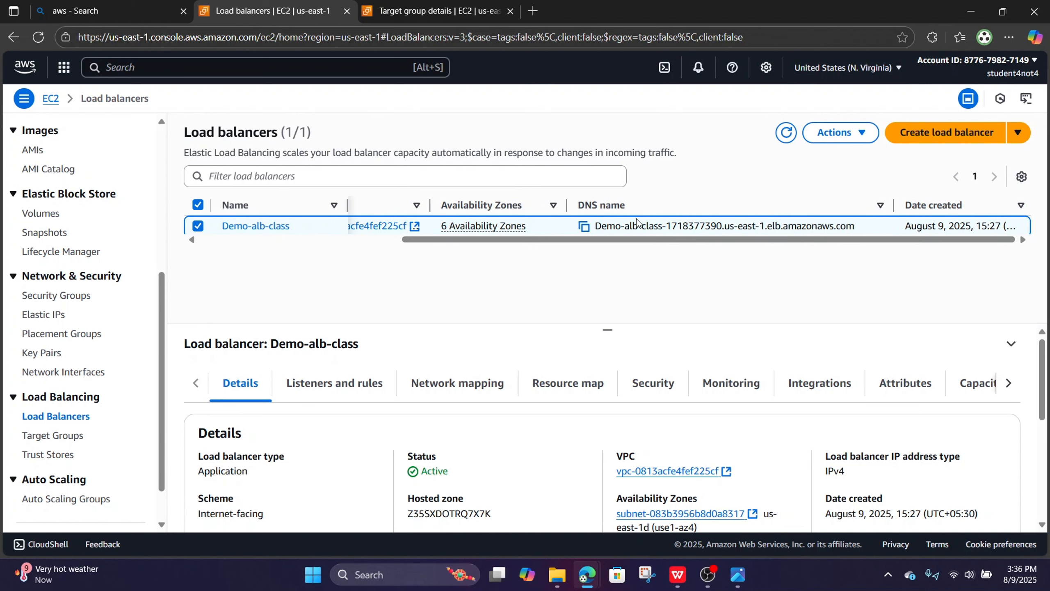
# - Open the copied load balancer DNS name in a new browser tab to test the web servers
pyautogui.click(533, 11)
pyautogui.click(515, 38)
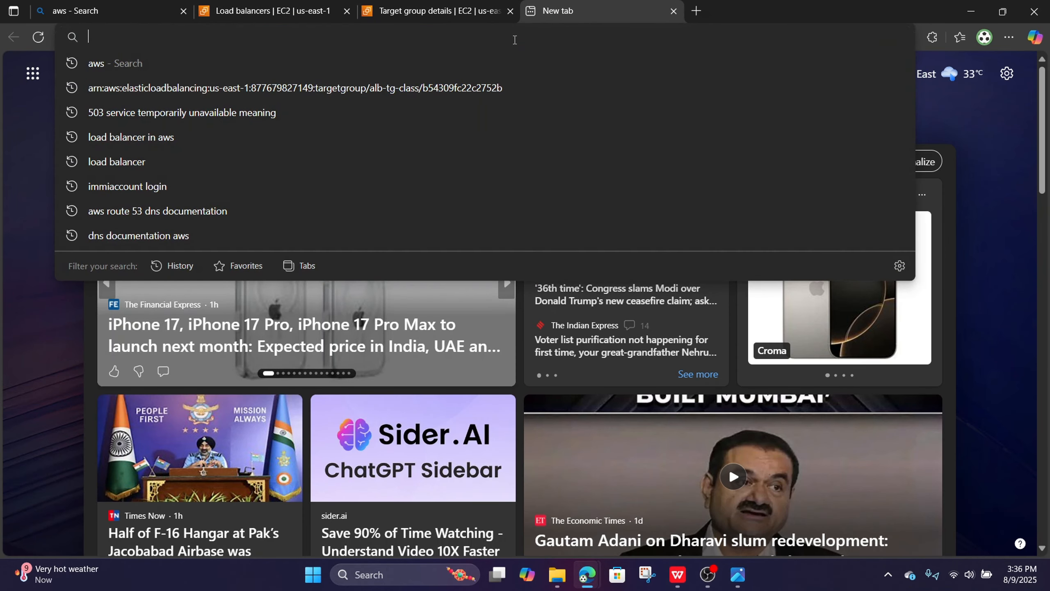
pyautogui.hotkey('ctrl', 'v')
pyautogui.press('Return')
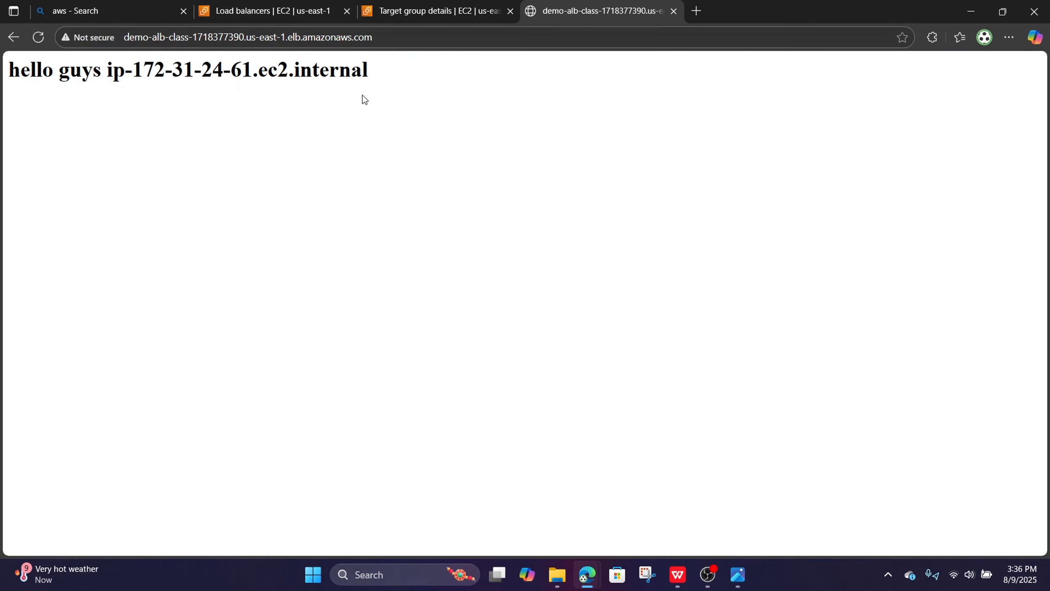
# - Look up the private IPv4 addresses of the instances Demo-ALB-1, Demo-ALB-2 and Demo-ALB-3 in their details
pyautogui.click(280, 5)
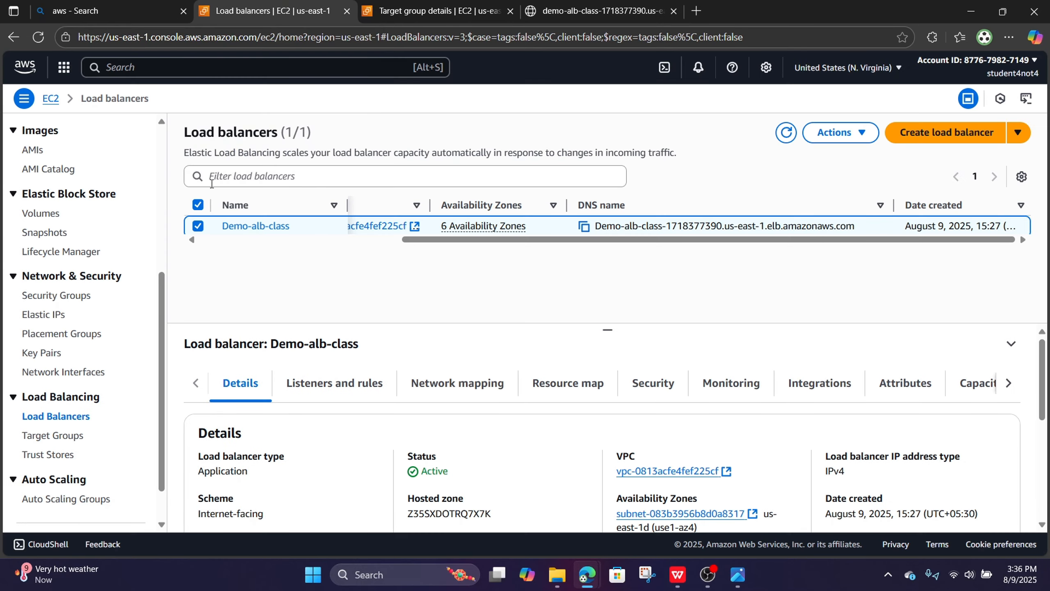
pyautogui.scroll(5, 59, 177)
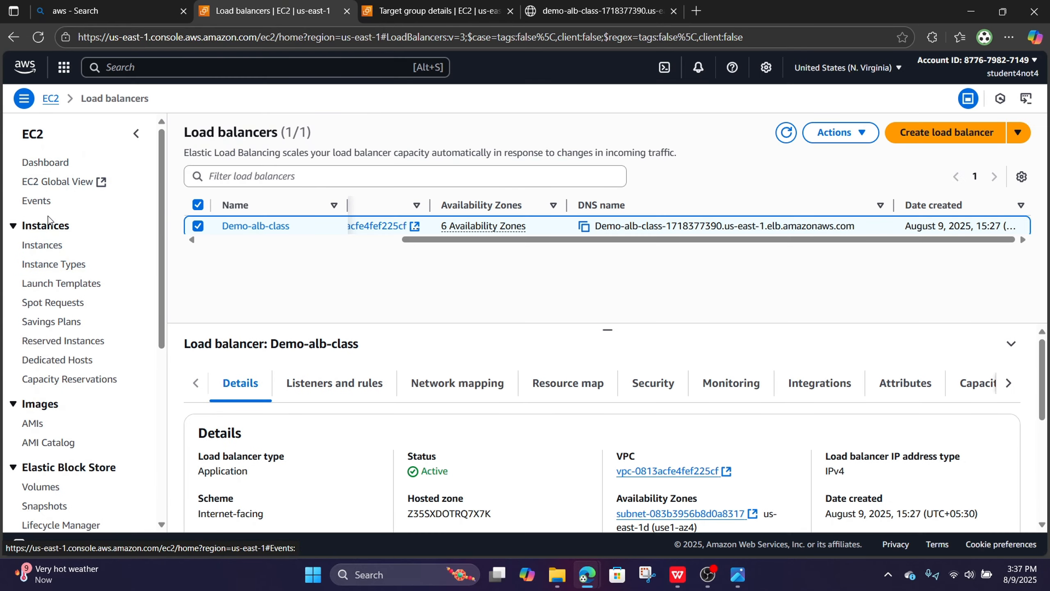
pyautogui.click(47, 247)
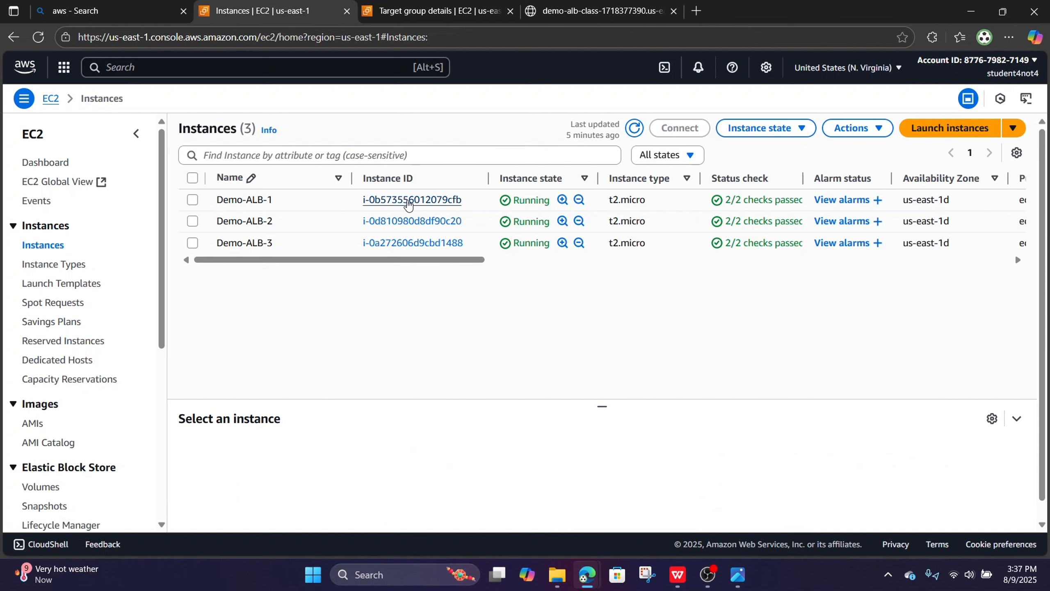
pyautogui.click(410, 200)
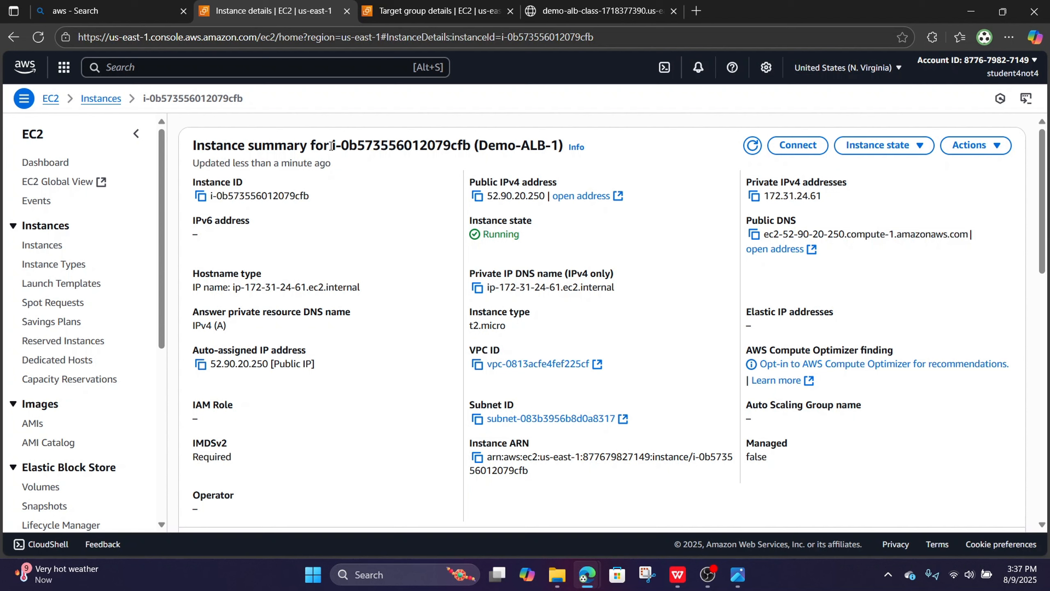
pyautogui.click(107, 101)
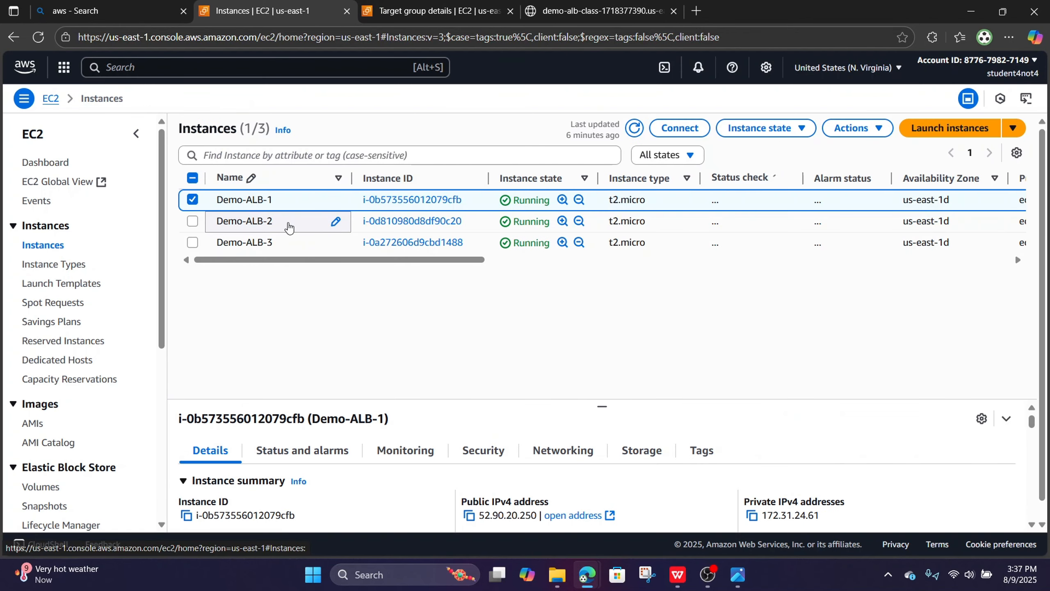
pyautogui.click(399, 220)
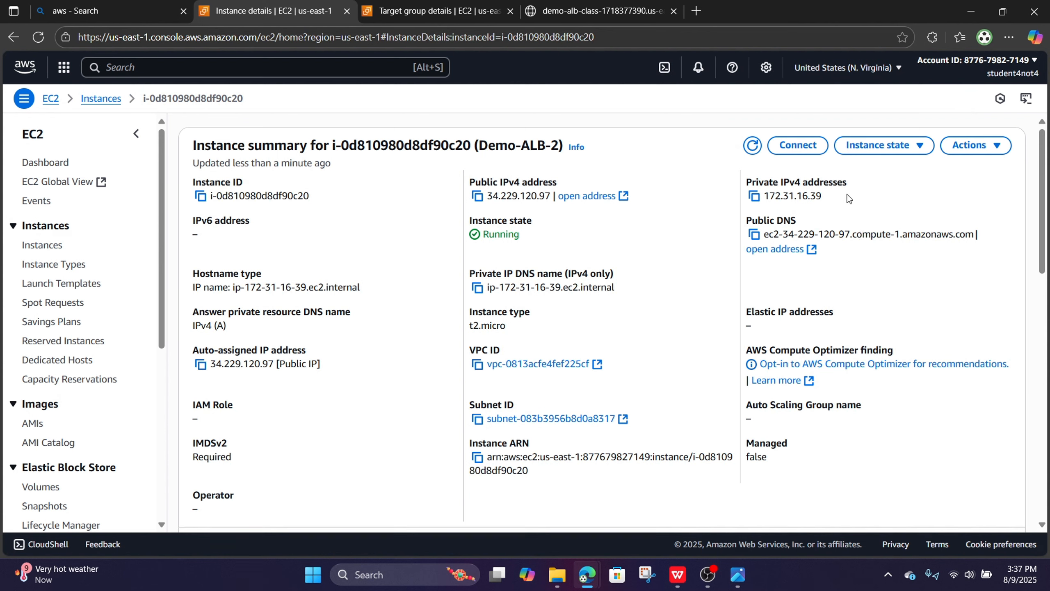
pyautogui.click(102, 106)
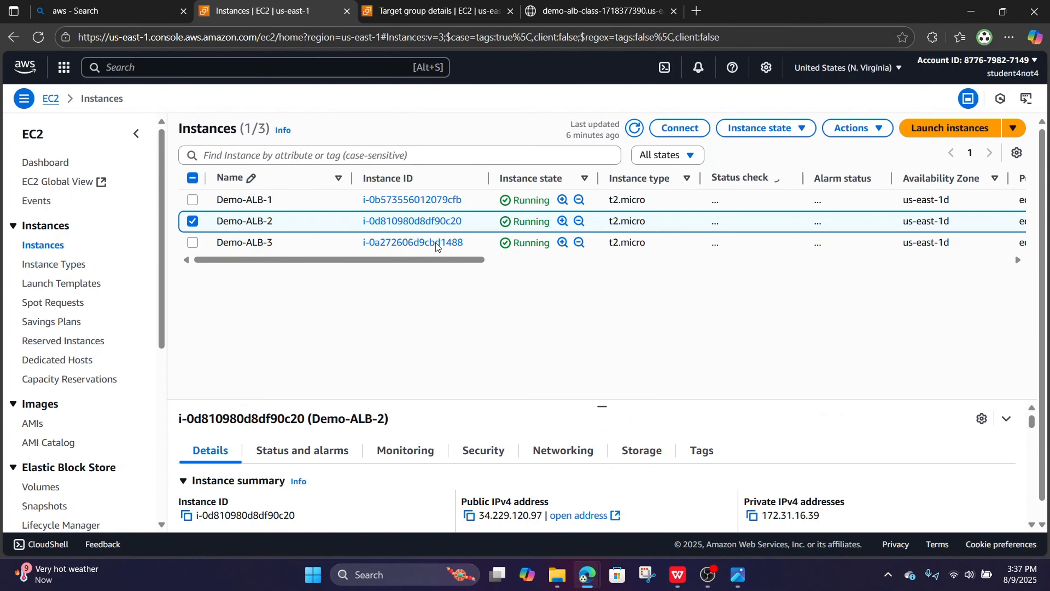
pyautogui.click(436, 242)
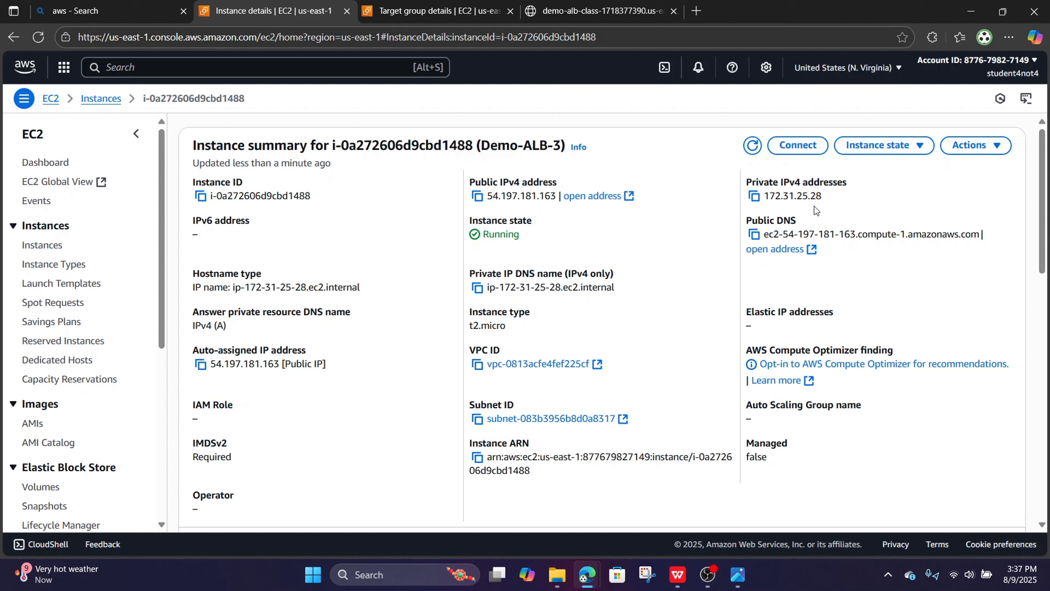
# - Return to the load balancer's web page and compare the shown host name with the instances' private addresses
pyautogui.click(582, 10)
pyautogui.moveTo(230, 73); pyautogui.dragTo(252, 74)
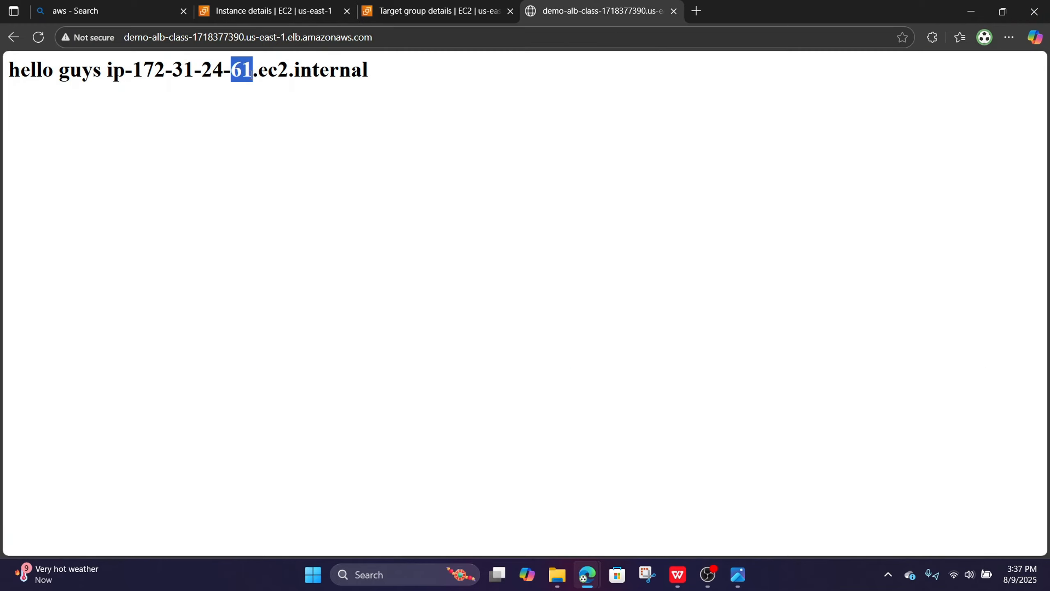
pyautogui.moveTo(6, 71); pyautogui.dragTo(103, 74)
# - Close the aws search results page and return to the load balancer's web page
pyautogui.hotkey('ctrl', 'Tab')
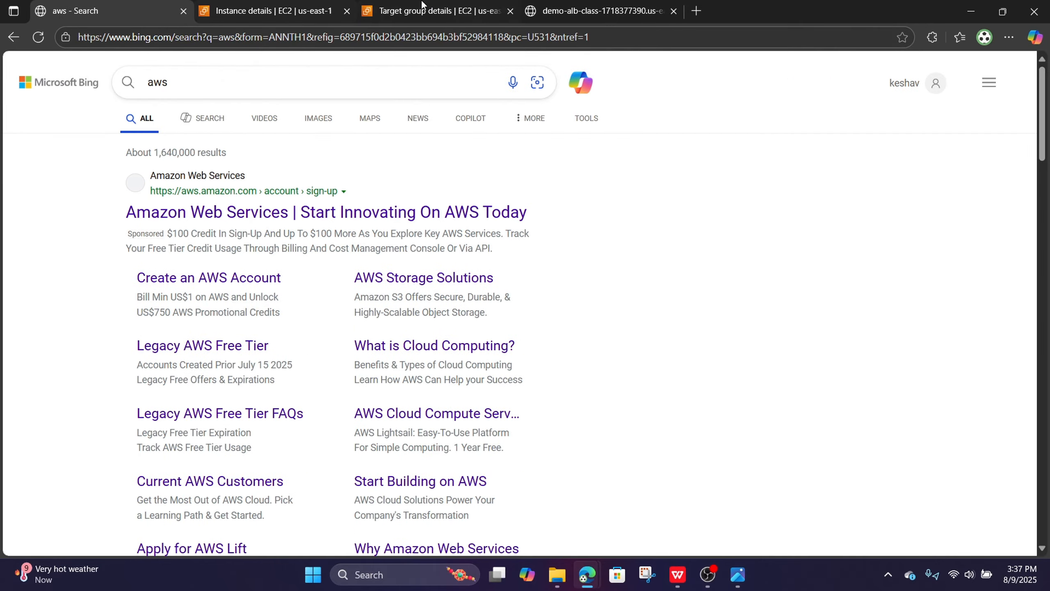
pyautogui.click(553, 3)
pyautogui.click(183, 11)
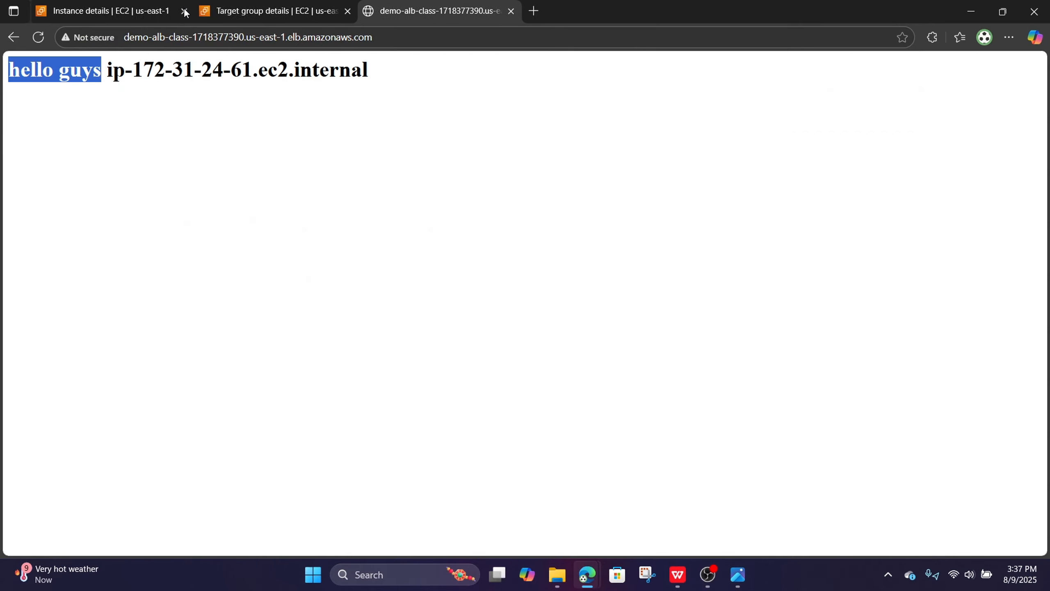
pyautogui.click(204, 185)
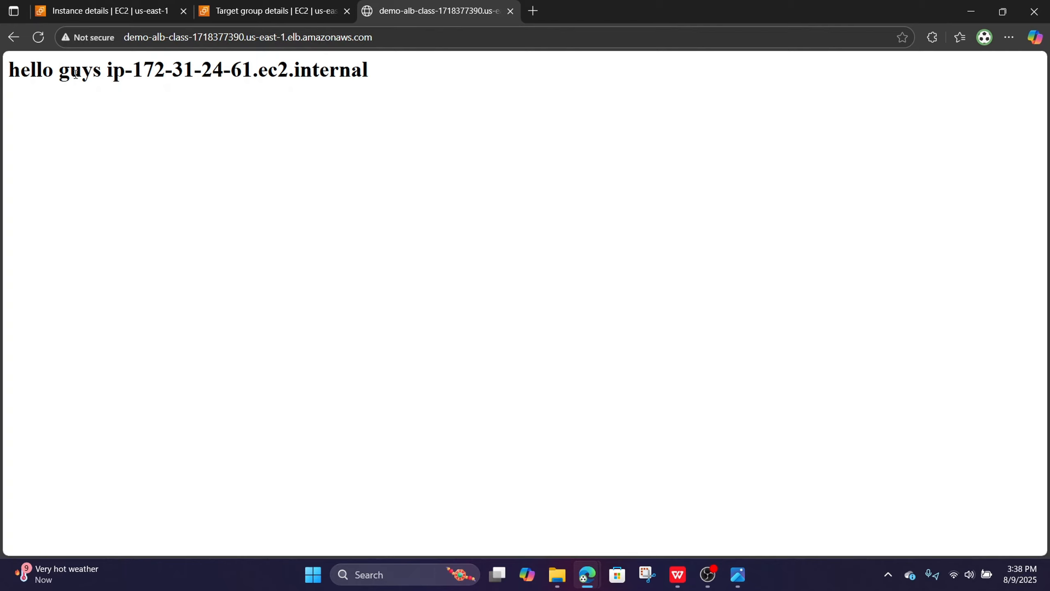
# - Reload the load balancer's web page repeatedly and compare the host names to check how requests are distributed
pyautogui.doubleClick(234, 68)
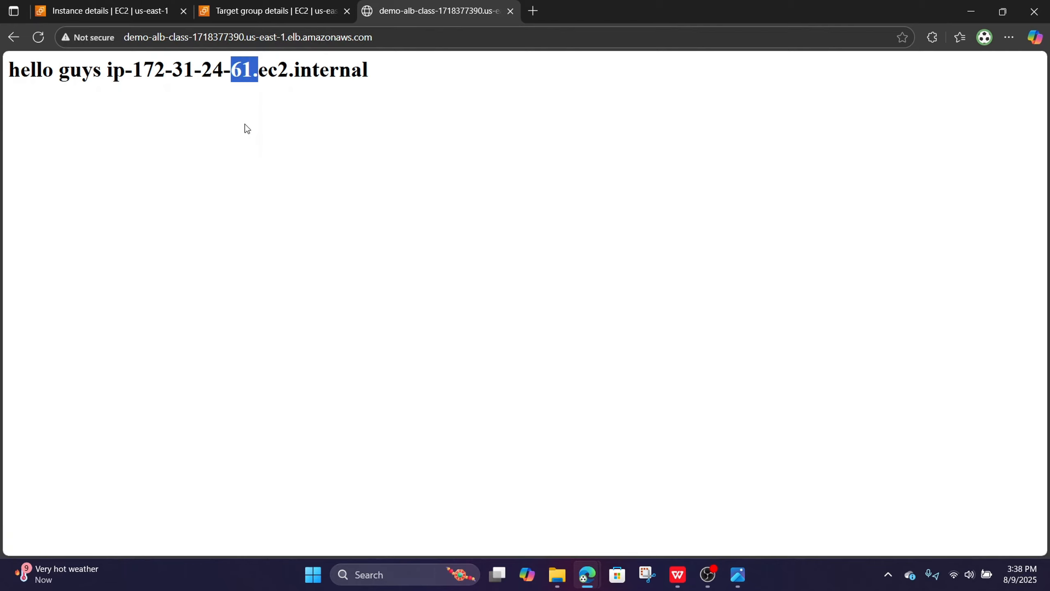
pyautogui.click(41, 40)
pyautogui.click(38, 37)
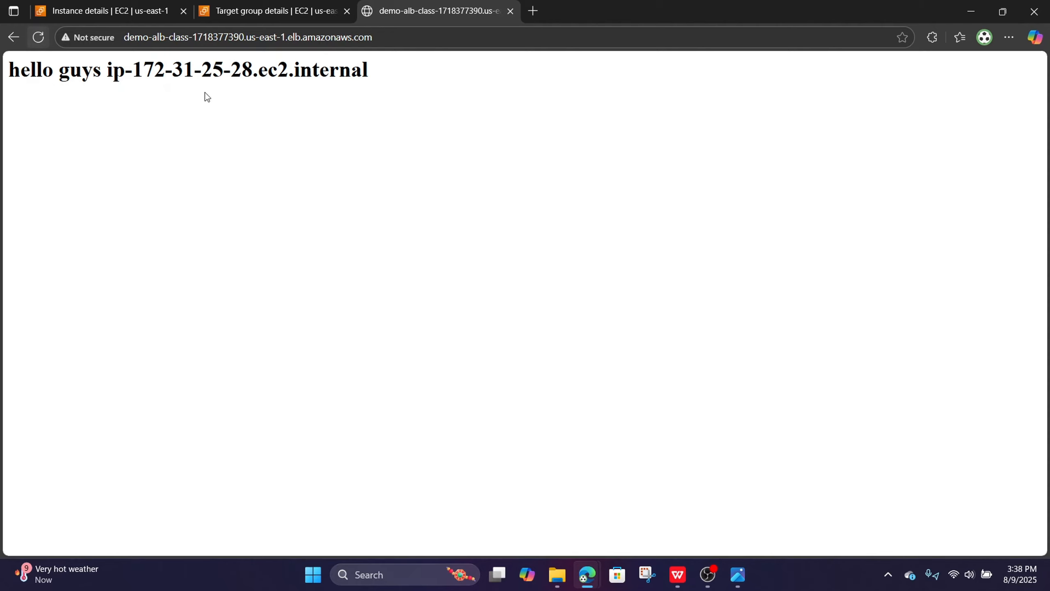
pyautogui.doubleClick(242, 69)
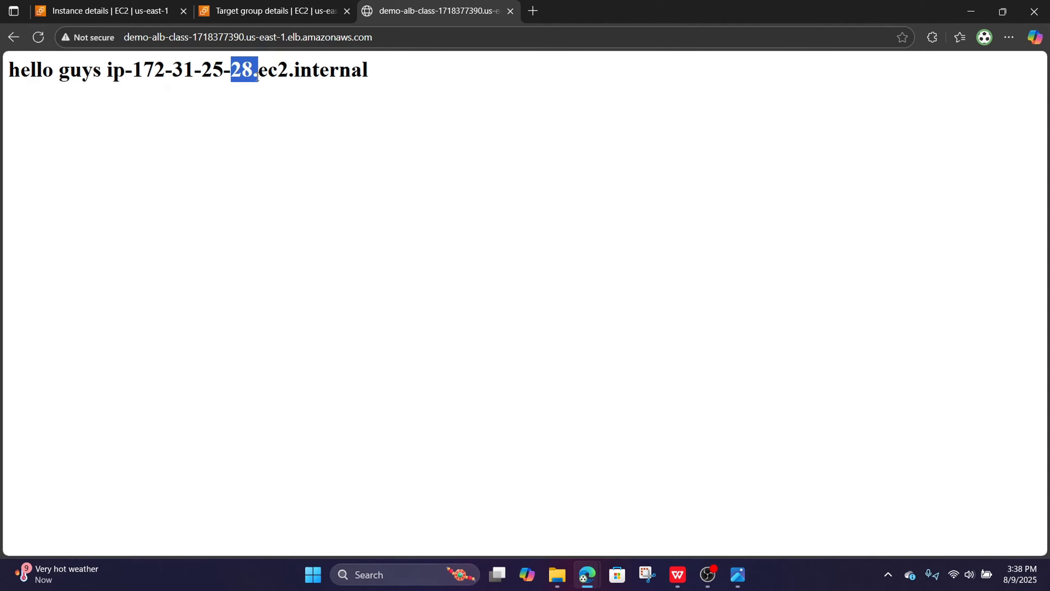
pyautogui.click(37, 37)
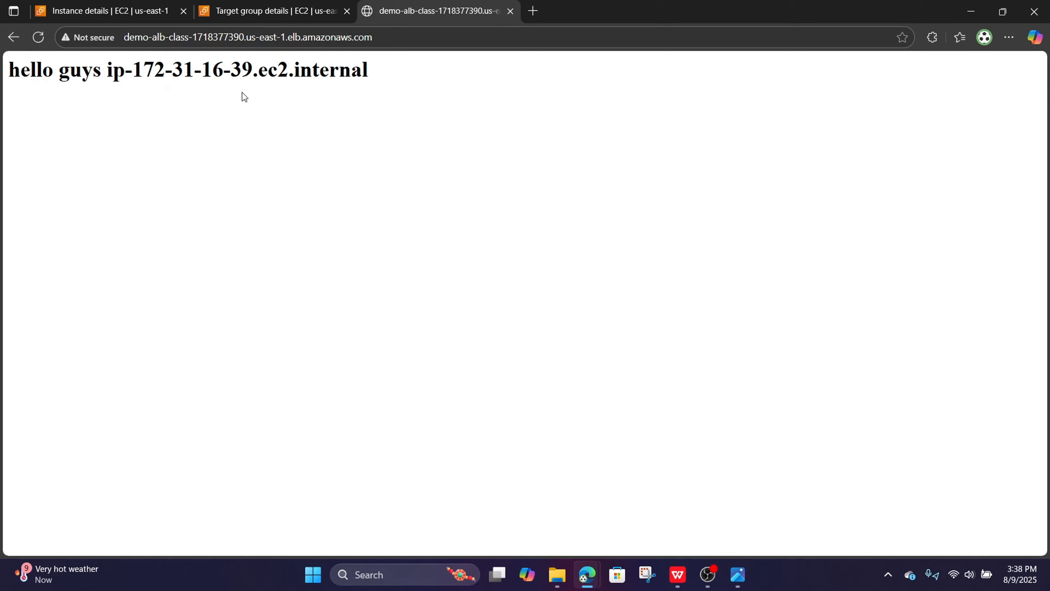
pyautogui.click(36, 42)
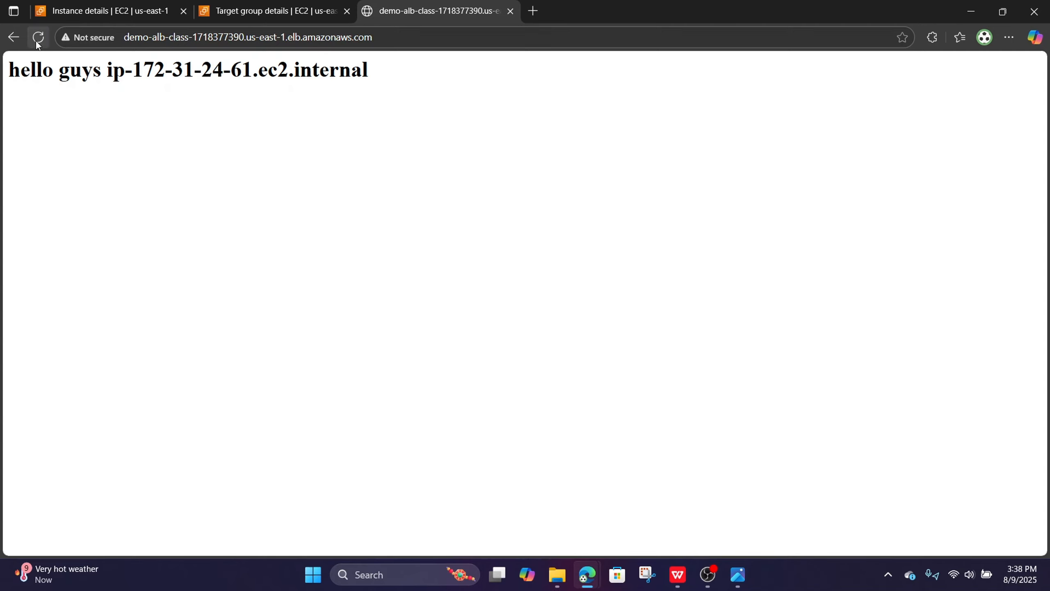
pyautogui.click(37, 42)
pyautogui.click(36, 42)
pyautogui.click(37, 42)
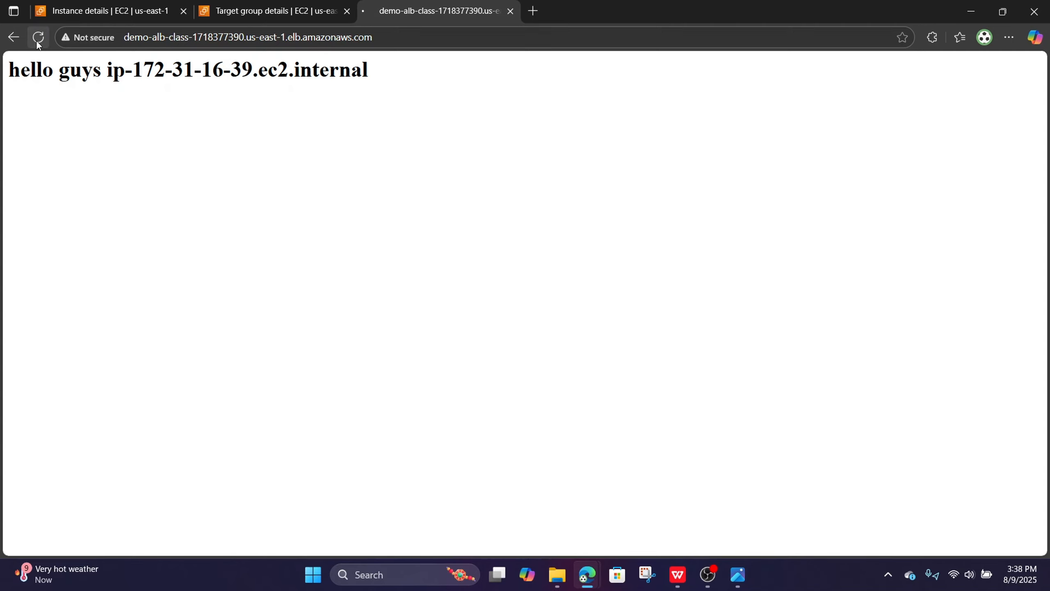
pyautogui.click(37, 42)
pyautogui.click(38, 41)
# - Stop the Demo-ALB-3 instance without skipping OS shutdown and refresh the instances list
pyautogui.click(175, 7)
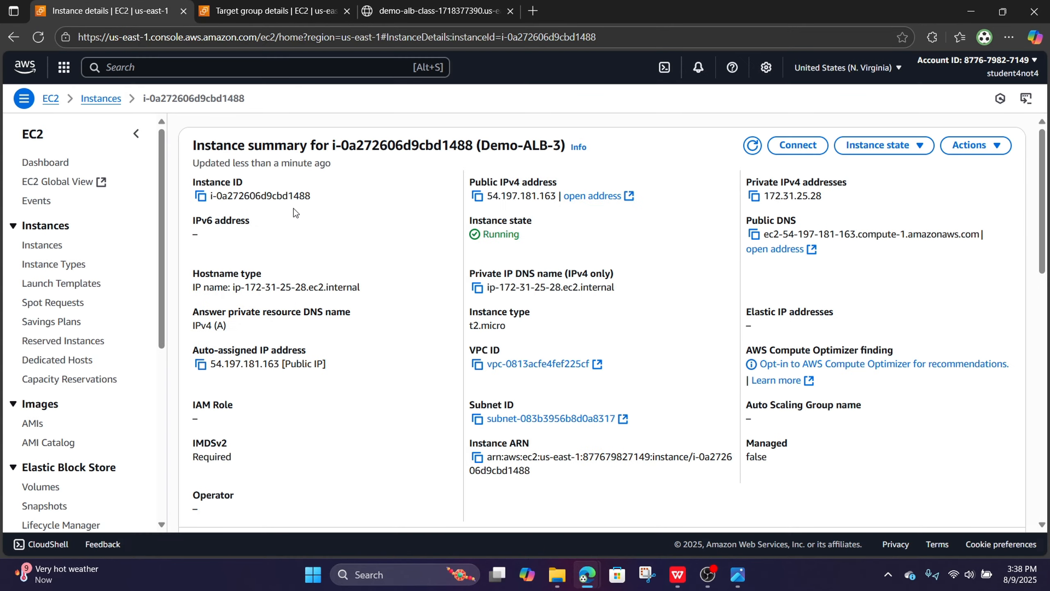
pyautogui.click(58, 248)
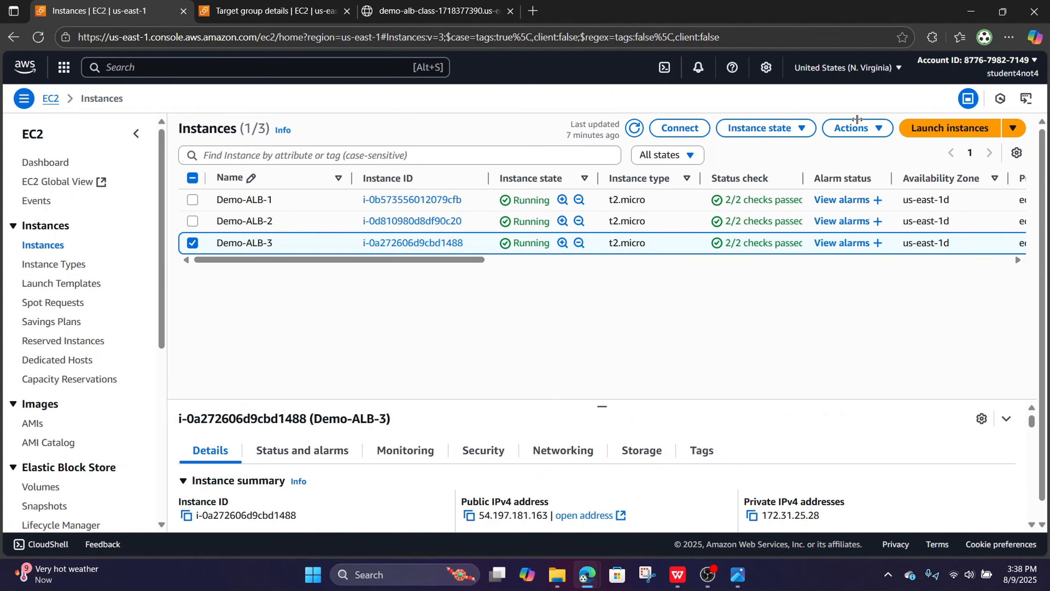
pyautogui.click(769, 134)
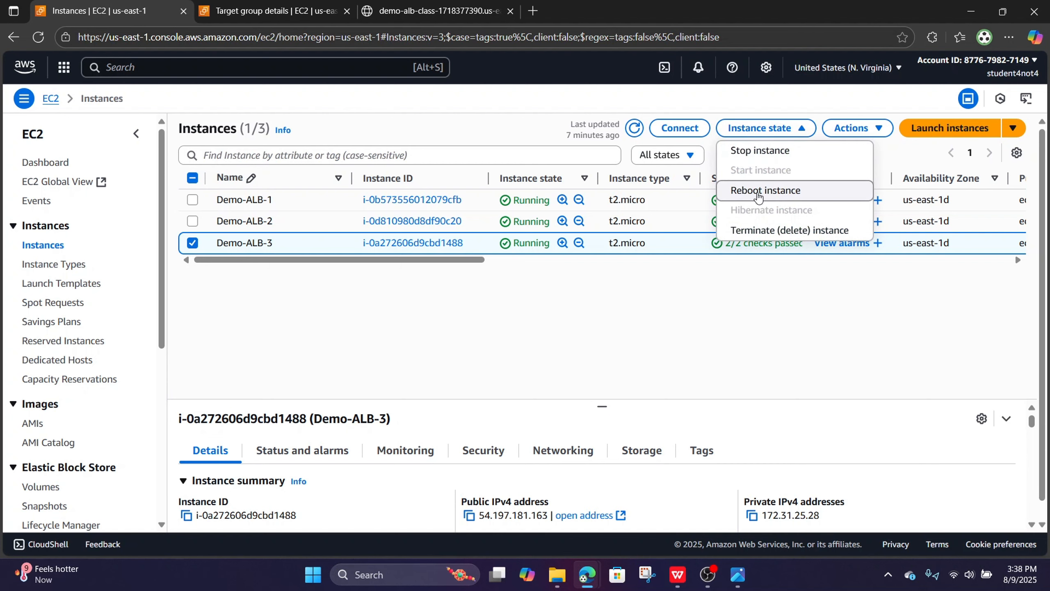
pyautogui.click(765, 149)
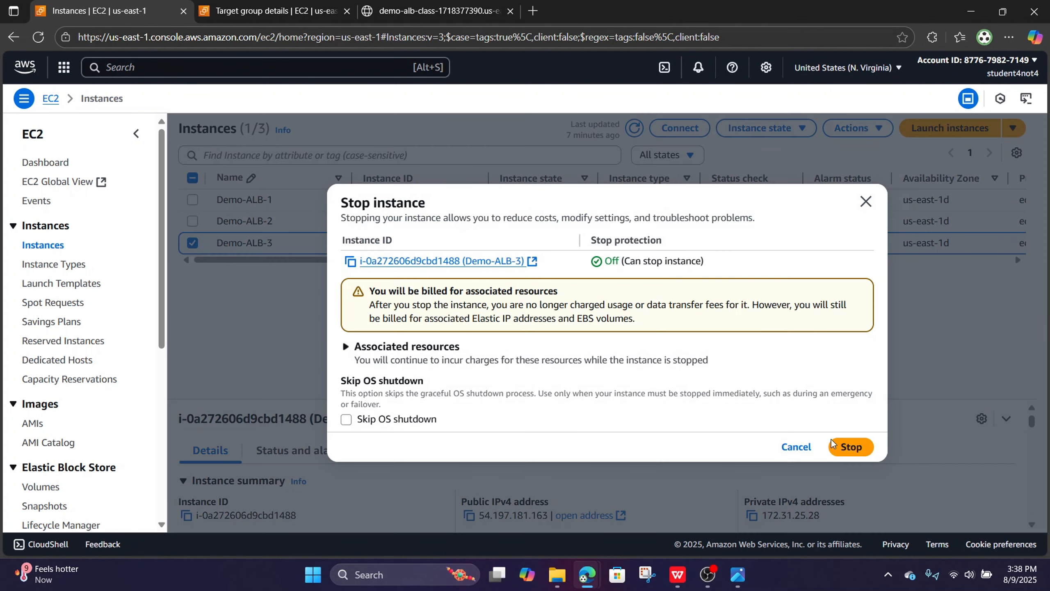
pyautogui.click(843, 444)
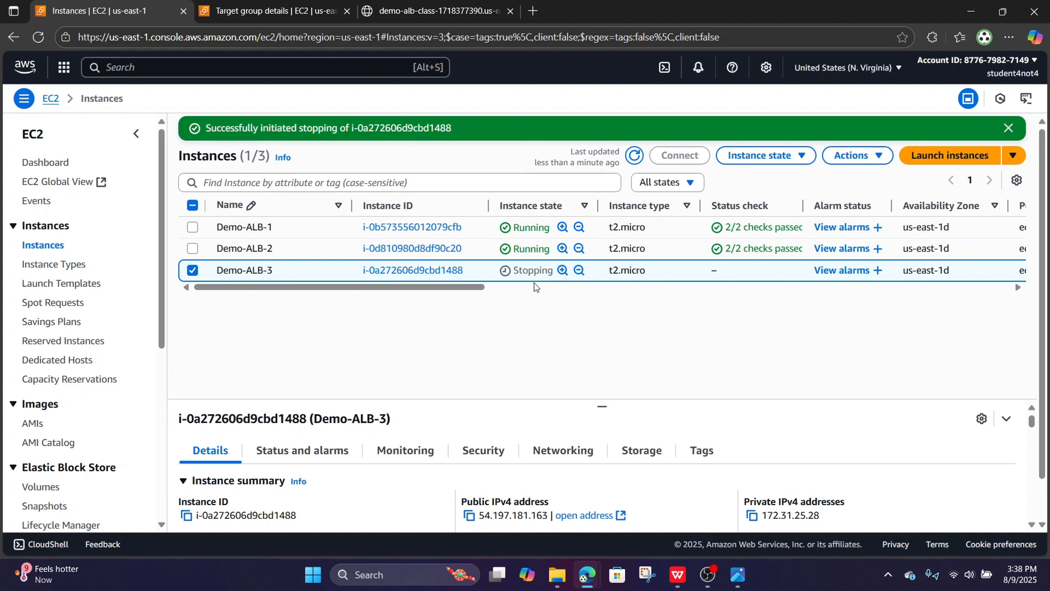
pyautogui.click(633, 161)
# - Open the load balancers list, then repeatedly reload the load balancer's web page to check which instances answer without Demo-ALB-3
pyautogui.scroll(-5, 142, 429)
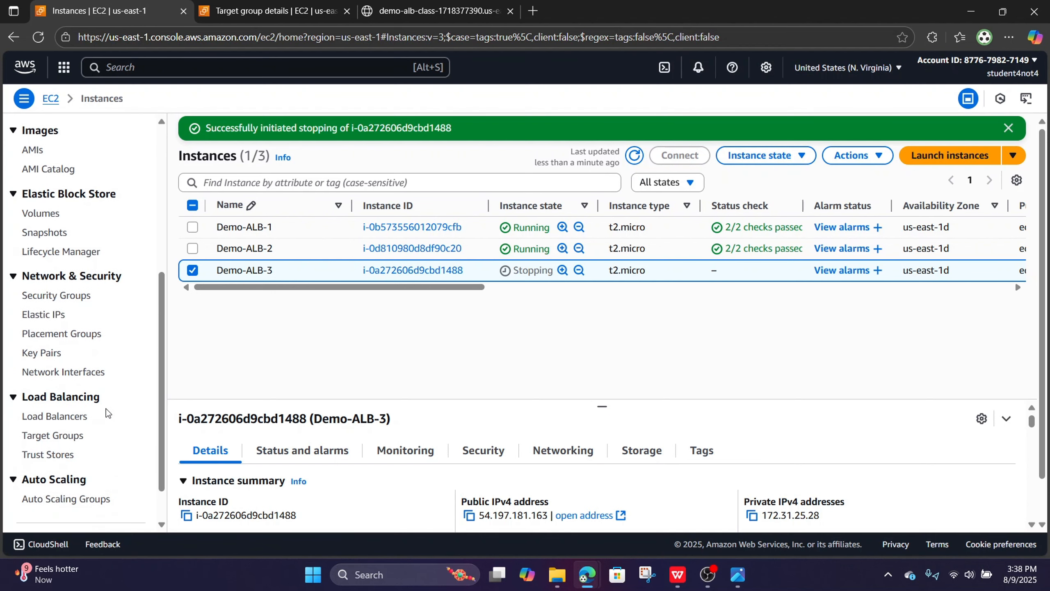
pyautogui.click(75, 415)
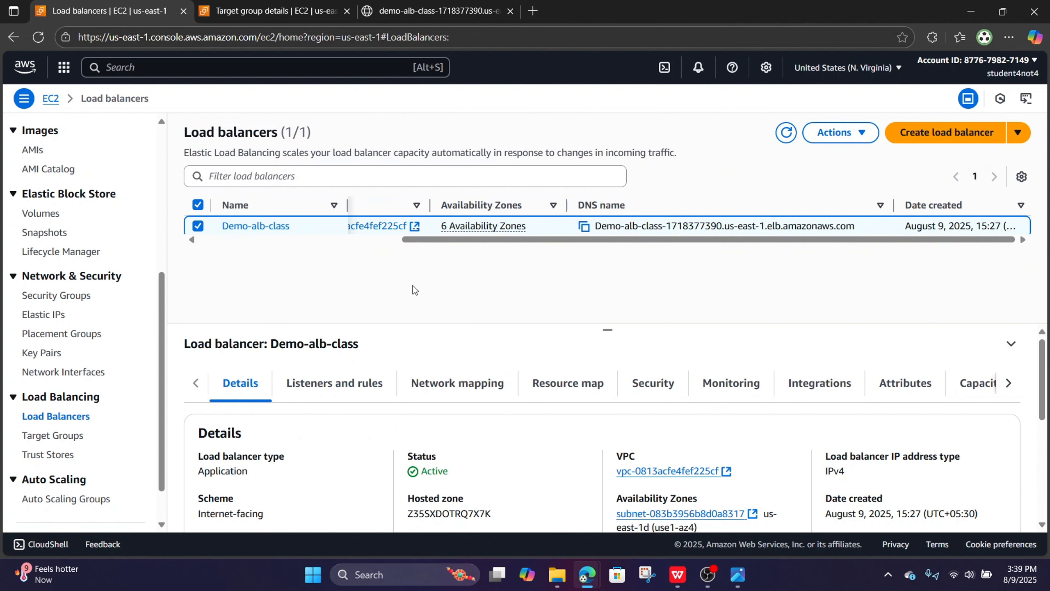
pyautogui.click(481, 3)
pyautogui.click(38, 38)
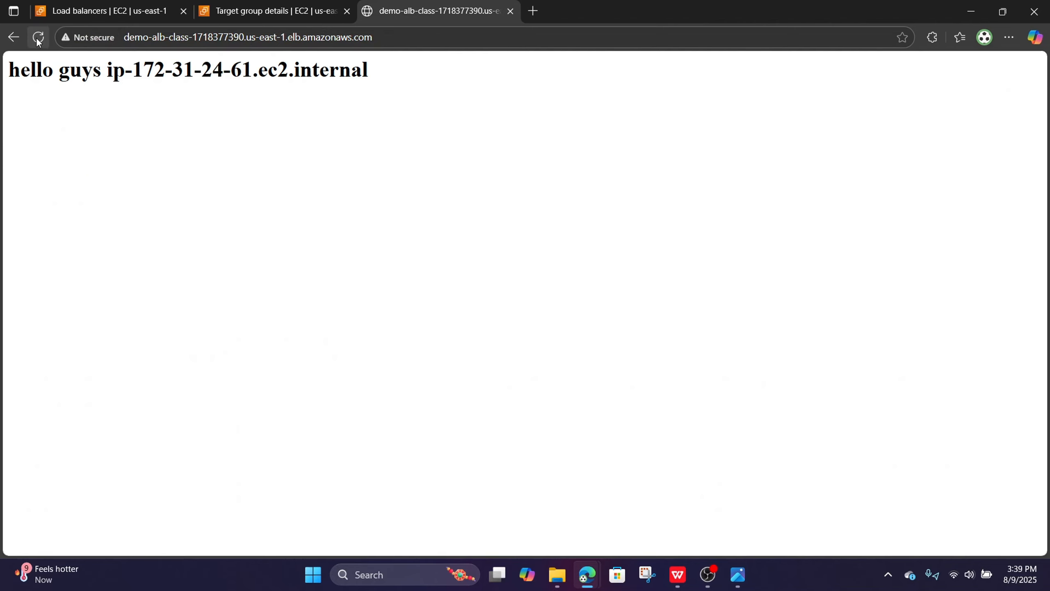
pyautogui.click(38, 38)
pyautogui.click(38, 38)
pyautogui.click(39, 38)
pyautogui.click(38, 38)
pyautogui.click(38, 38)
pyautogui.click(38, 39)
pyautogui.click(37, 38)
pyautogui.click(37, 38)
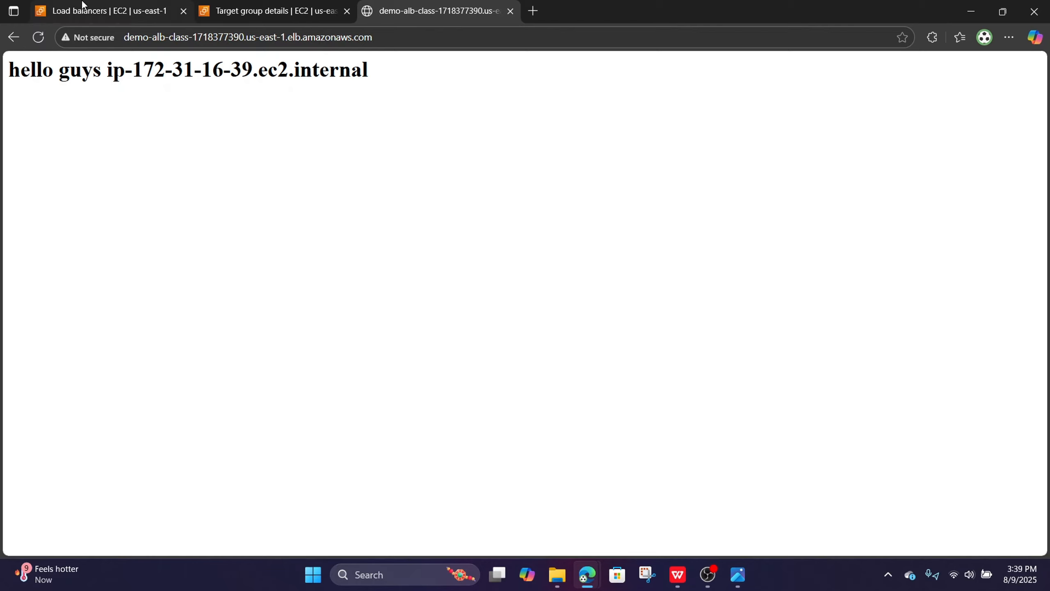
pyautogui.click(38, 40)
pyautogui.click(37, 42)
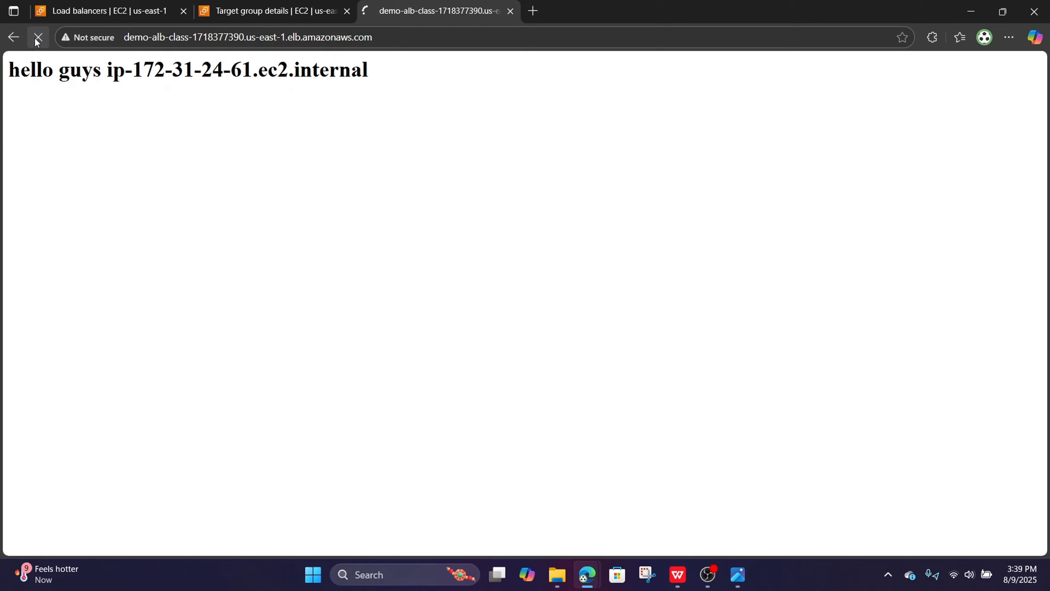
pyautogui.click(38, 42)
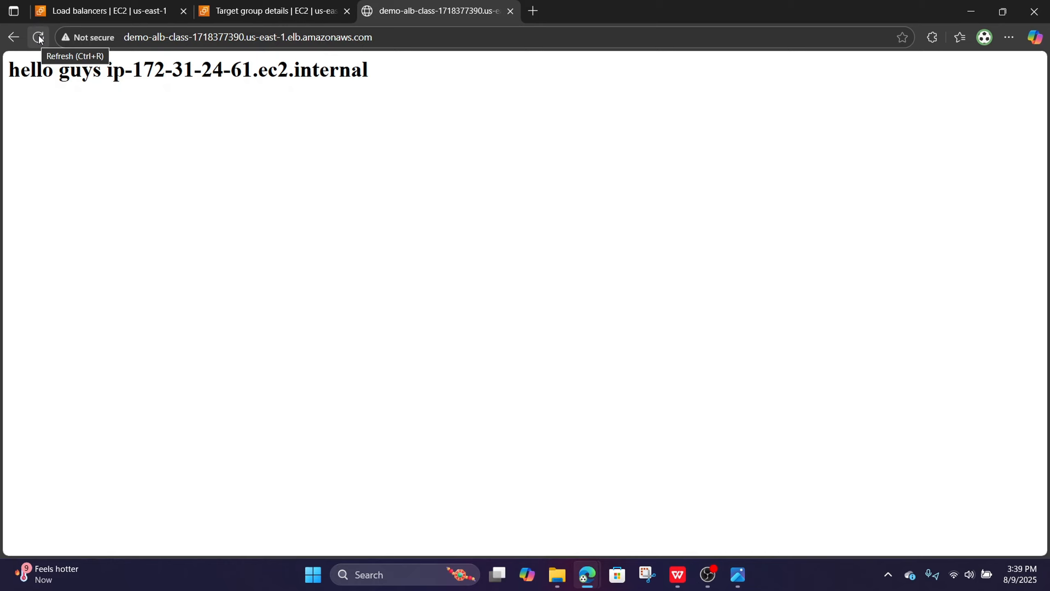
pyautogui.click(38, 38)
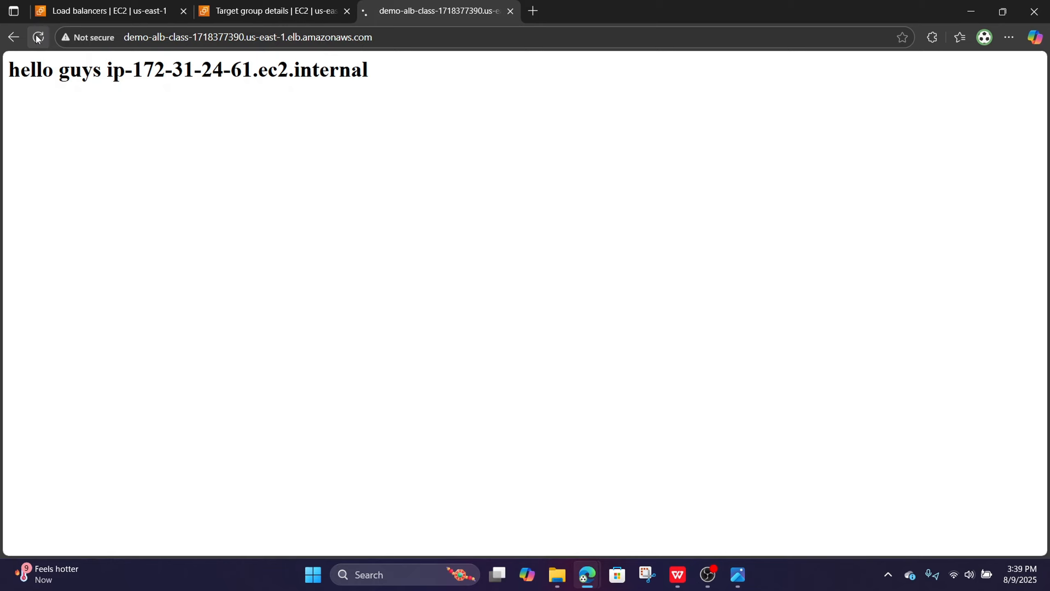
pyautogui.click(38, 38)
pyautogui.click(38, 39)
pyautogui.click(38, 39)
# - Go back to the load balancers list and look through the details of Demo-alb-class
pyautogui.click(108, 11)
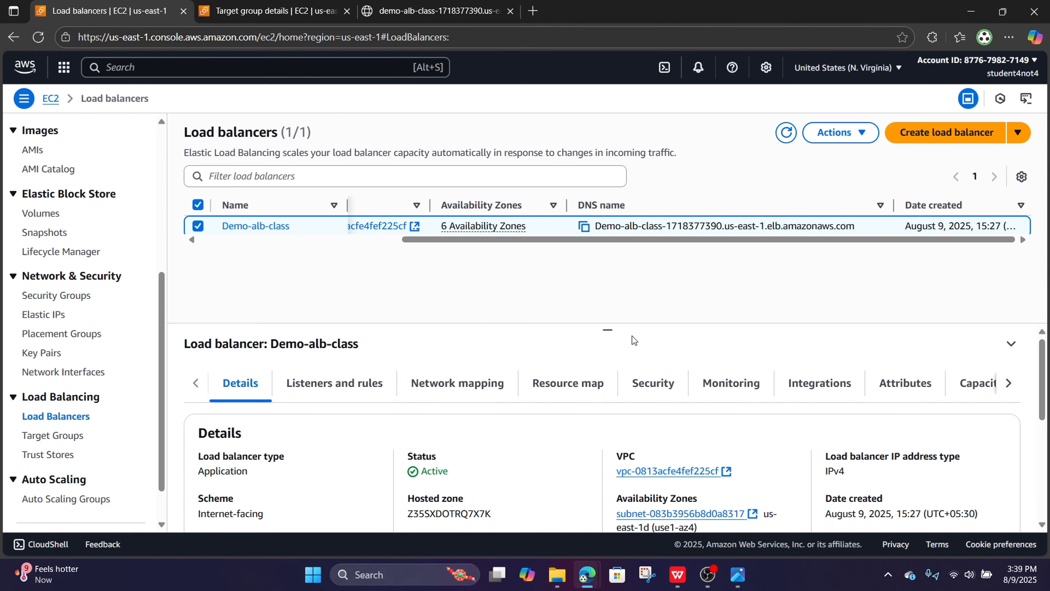
pyautogui.scroll(-5, 634, 340)
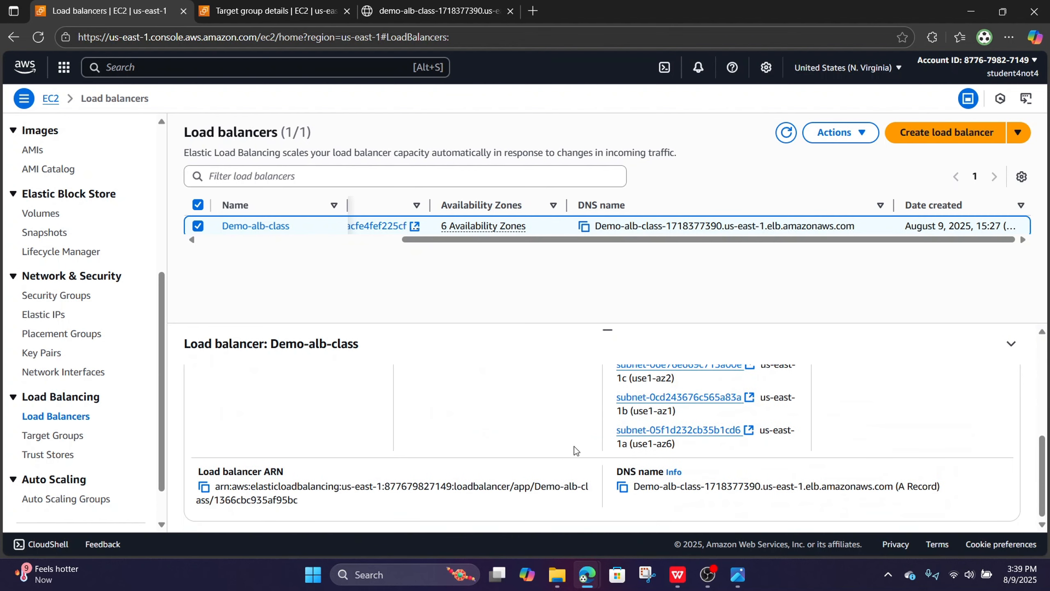
pyautogui.scroll(5, 574, 438)
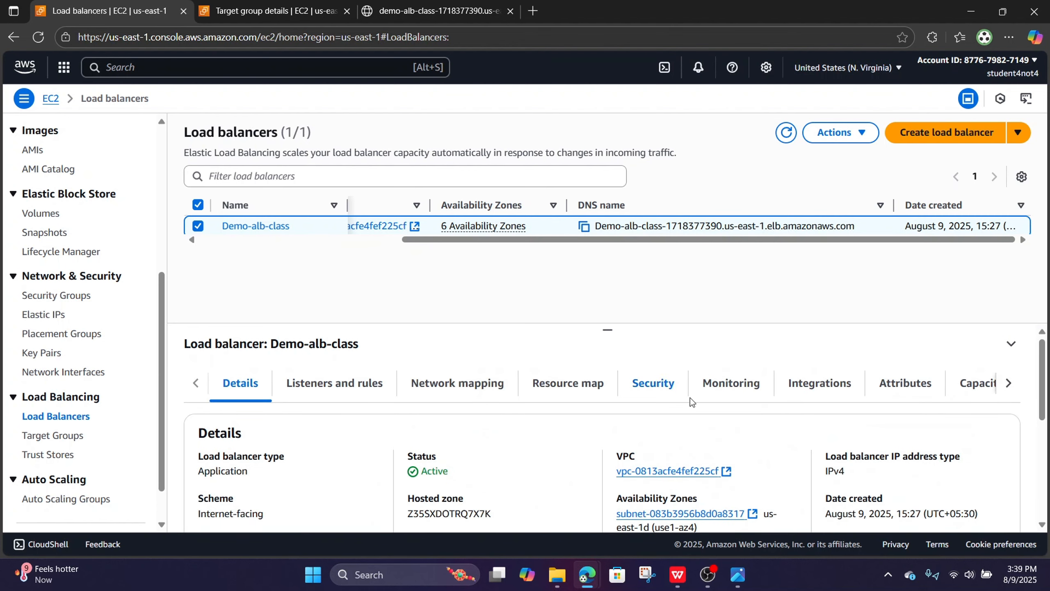
# - Examine the monitoring charts of Demo-alb-class, including target response time, requests, and the 4XX and 5XX error metrics
pyautogui.click(727, 384)
pyautogui.scroll(-3, 737, 463)
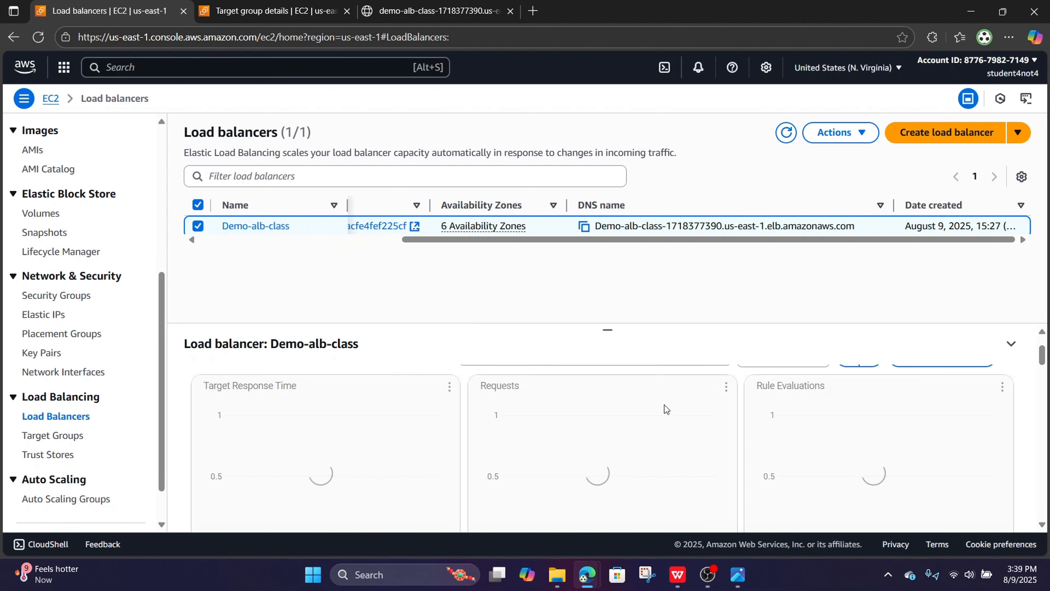
pyautogui.scroll(-2, 673, 412)
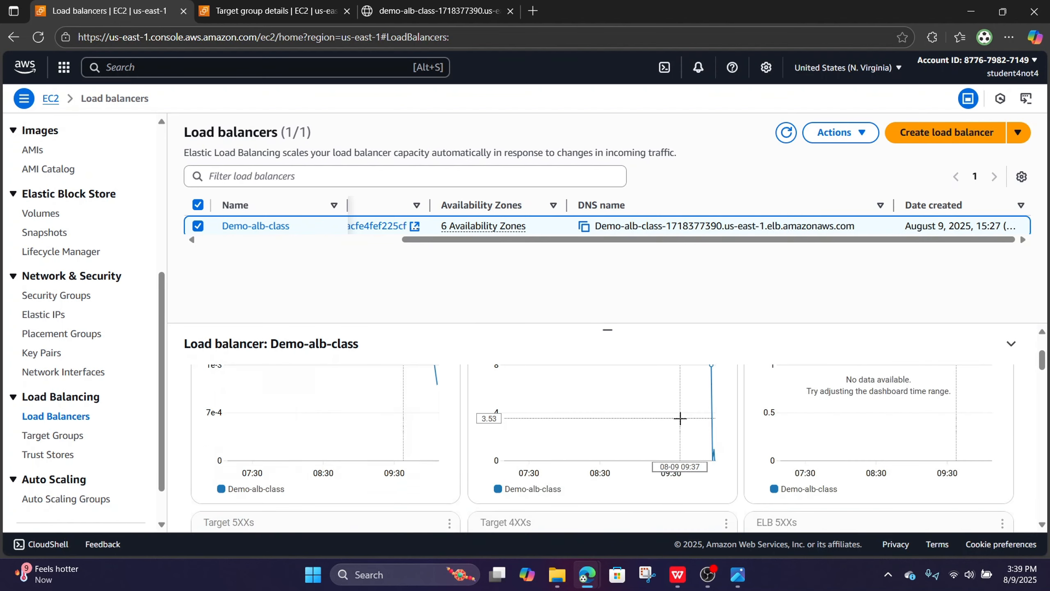
pyautogui.scroll(2, 681, 419)
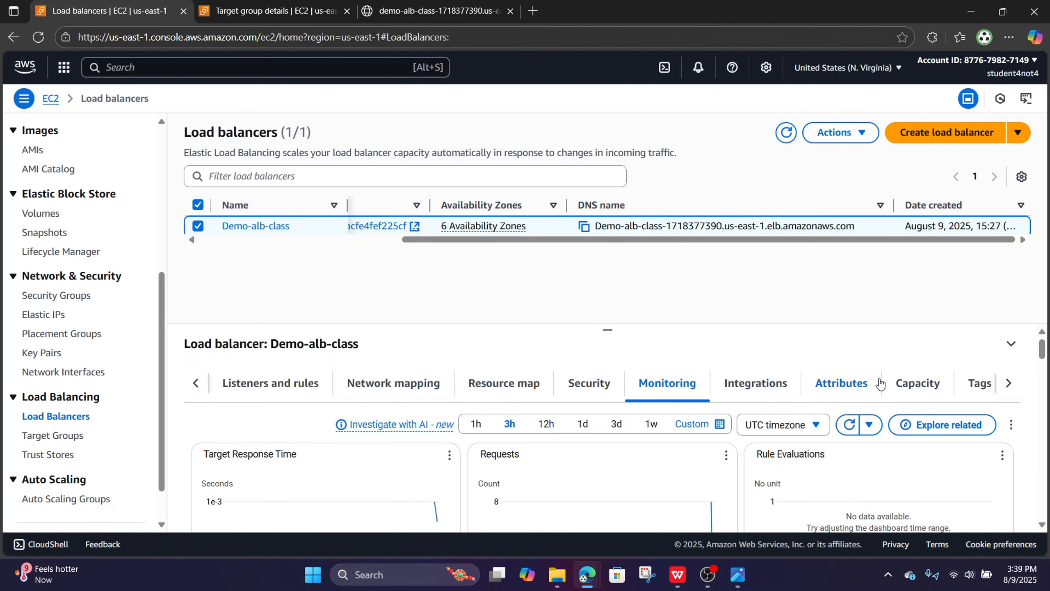
pyautogui.click(1008, 383)
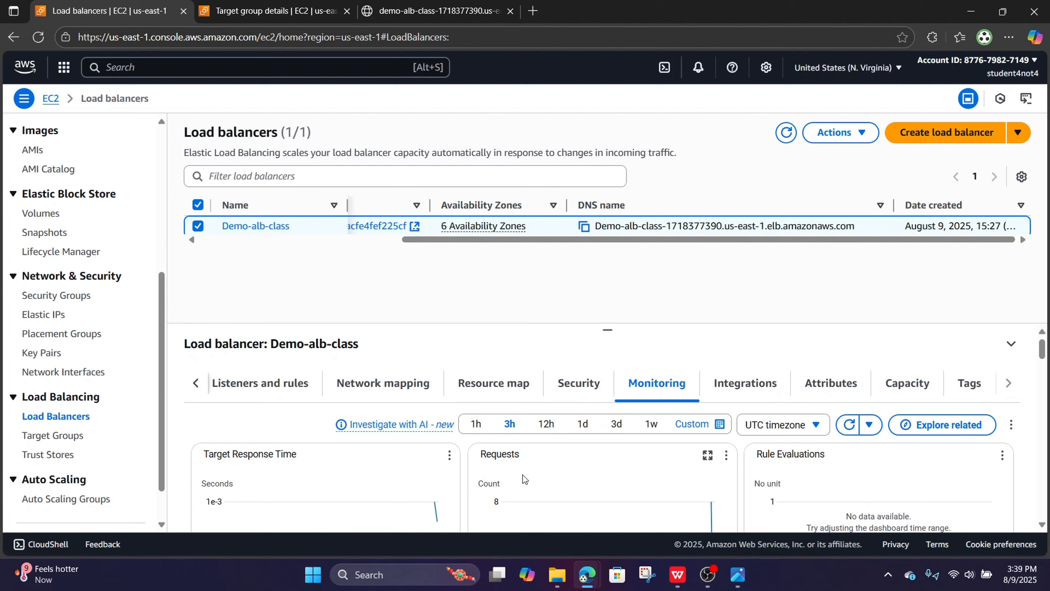
pyautogui.scroll(-5, 523, 474)
pyautogui.scroll(3, 525, 472)
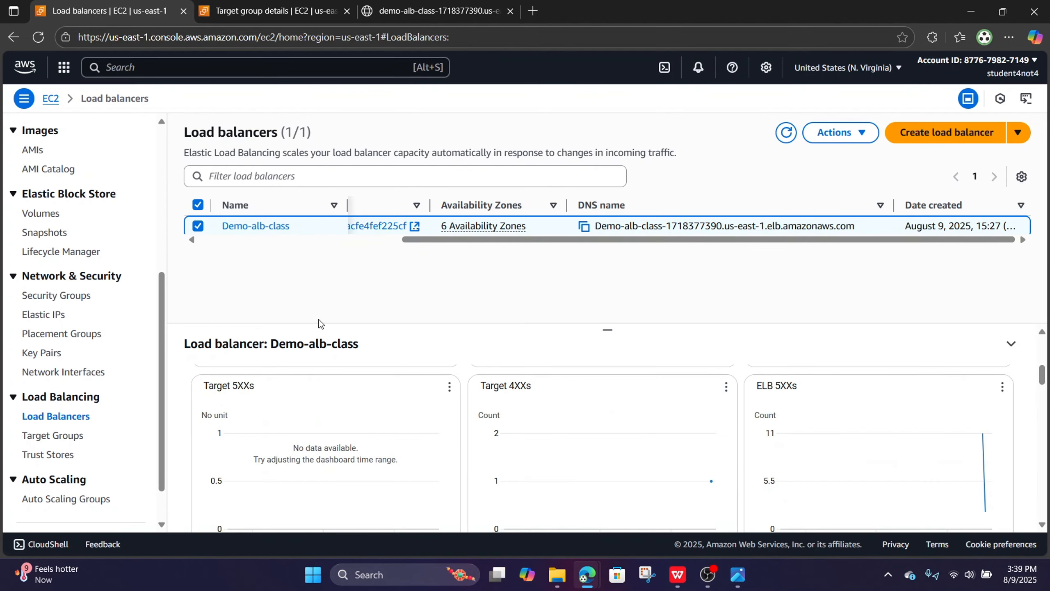
# - Open the EC2 dashboard and look over the region's resources, service health and account attributes
pyautogui.scroll(5, 36, 209)
pyautogui.click(42, 245)
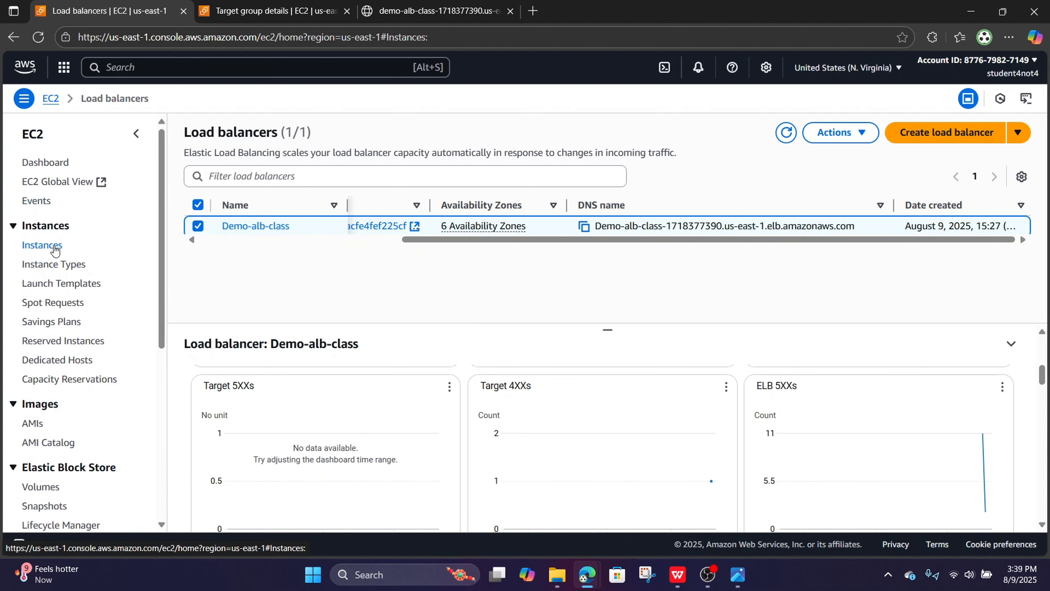
pyautogui.click(44, 163)
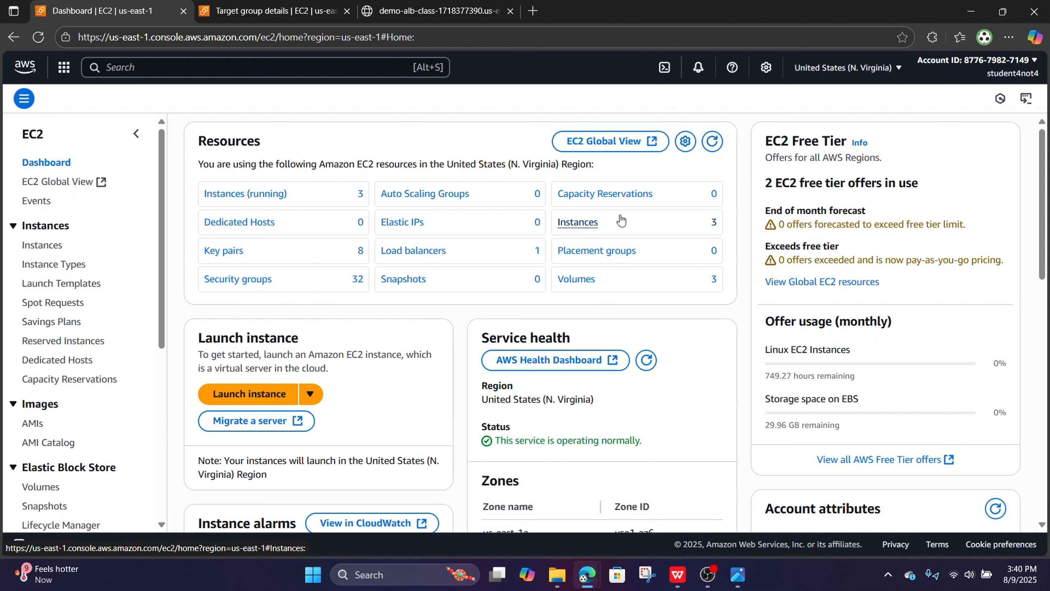
pyautogui.scroll(-3, 455, 289)
pyautogui.scroll(-8, 150, 279)
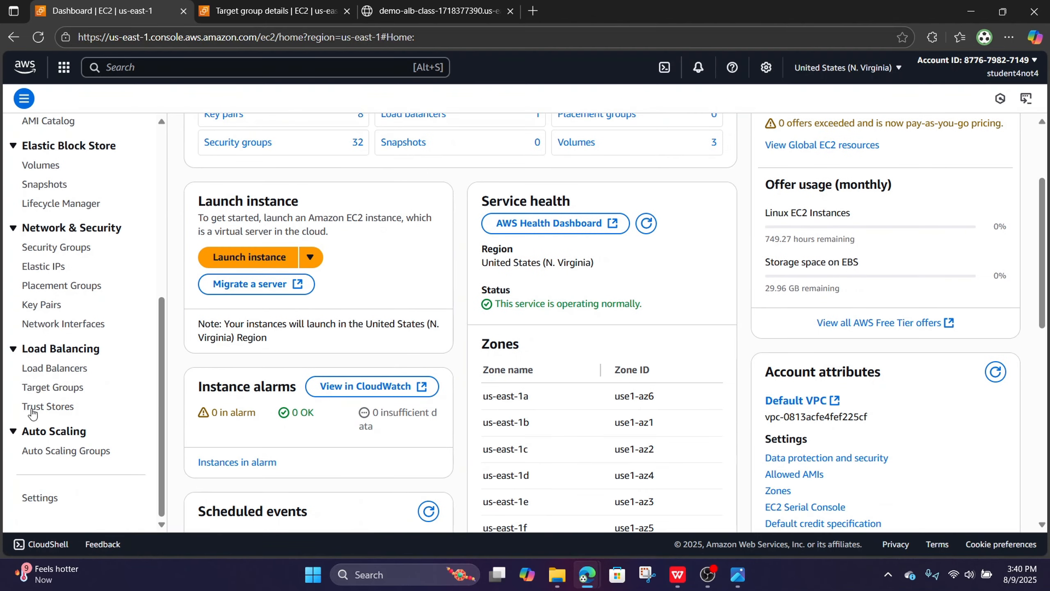
# - Return to the load balancers list and shrink the Demo-alb-class details pane, then collapse and reopen it
pyautogui.click(56, 369)
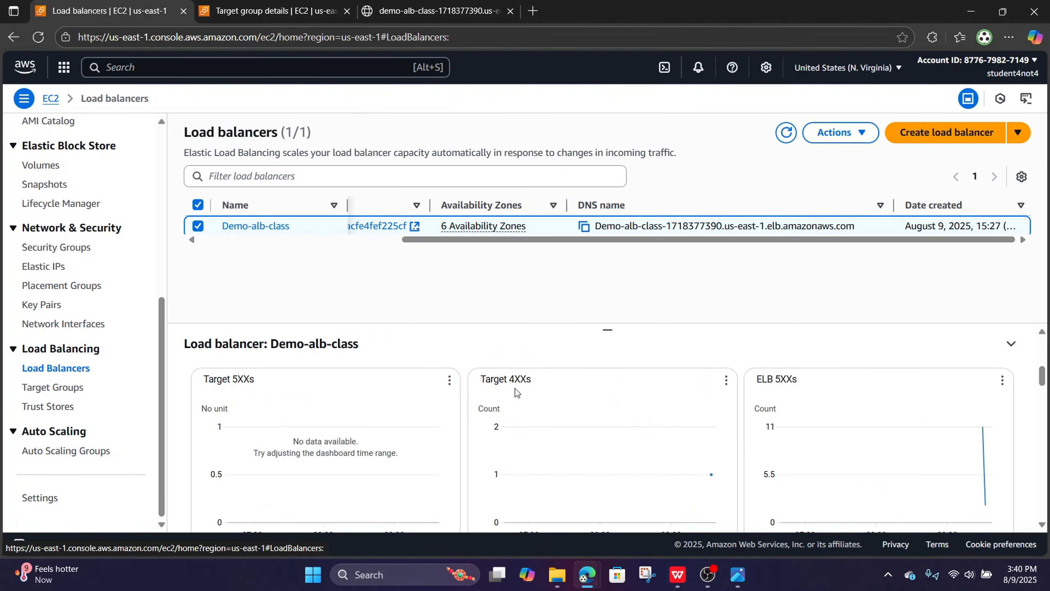
pyautogui.scroll(-2, 537, 381)
pyautogui.moveTo(610, 329); pyautogui.dragTo(608, 372)
pyautogui.click(1011, 388)
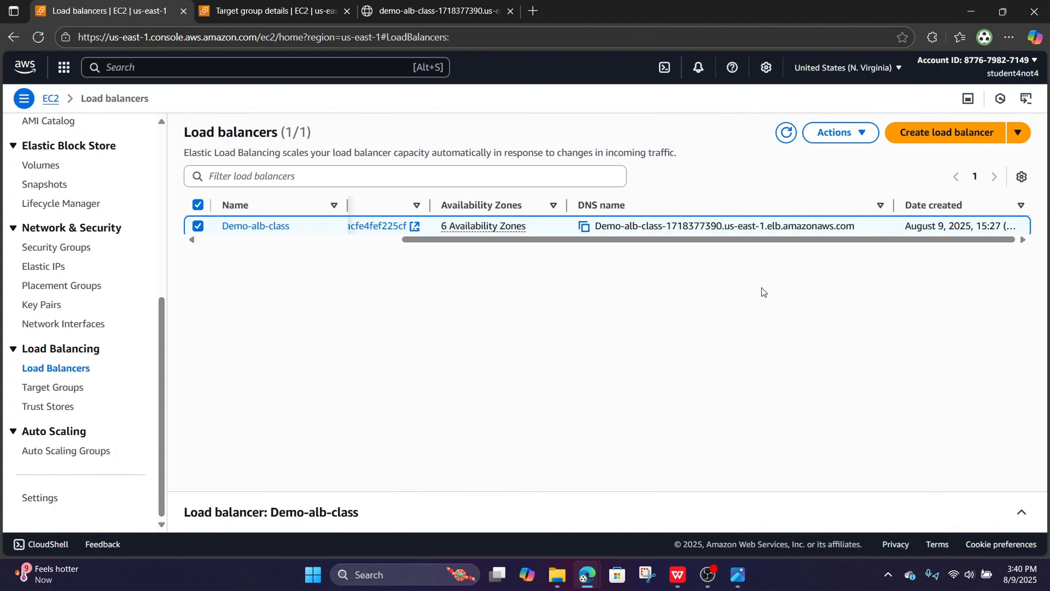
pyautogui.click(1020, 512)
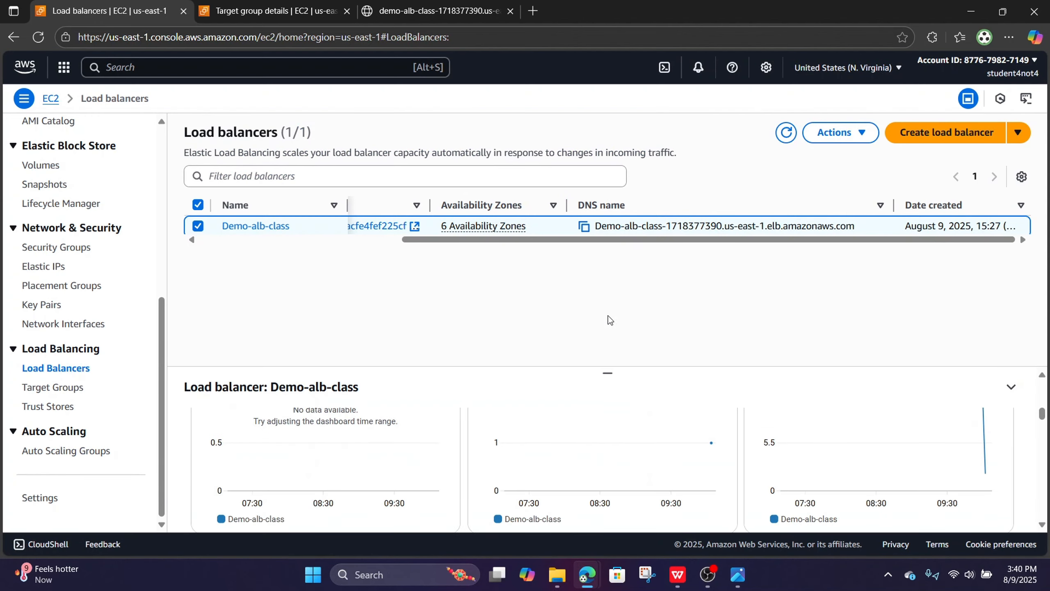
# - Review the listeners and rules of Demo-alb-class, including the HTTP:80 listener's default action
pyautogui.scroll(5, 465, 444)
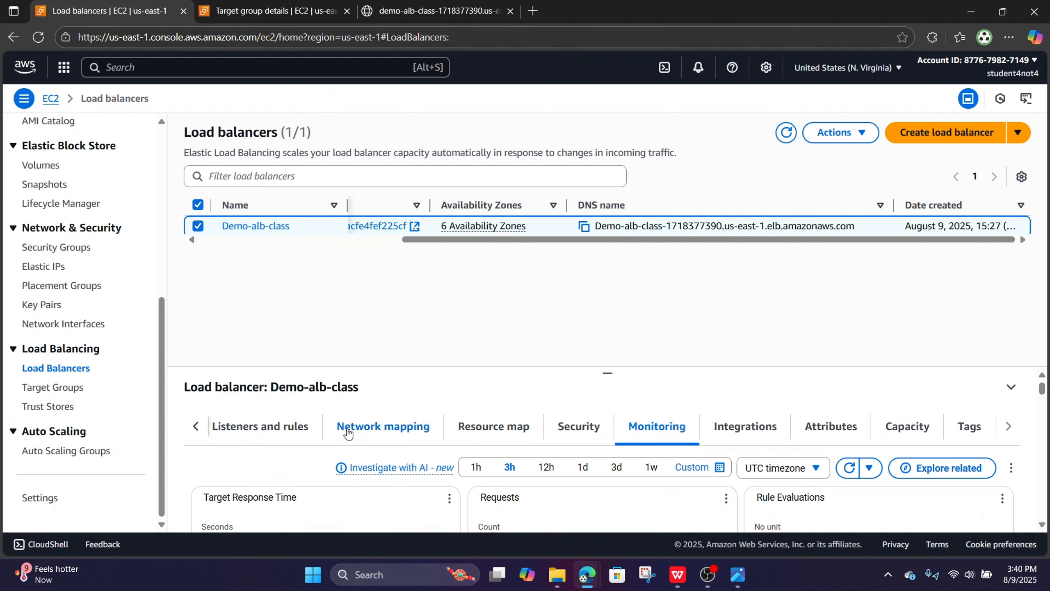
pyautogui.click(338, 429)
pyautogui.click(259, 425)
pyautogui.scroll(-3, 387, 455)
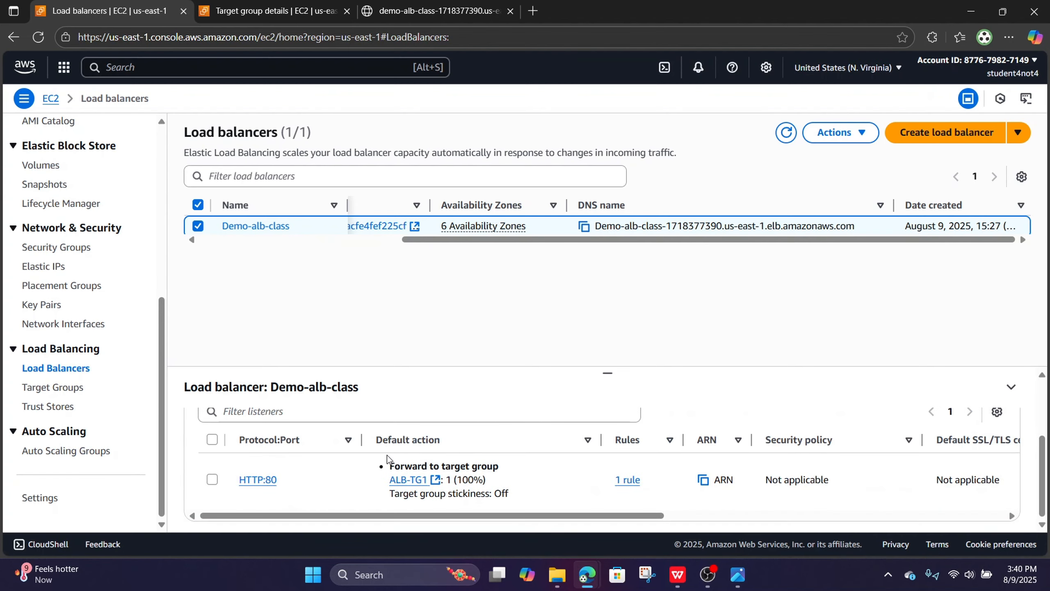
pyautogui.scroll(3, 708, 477)
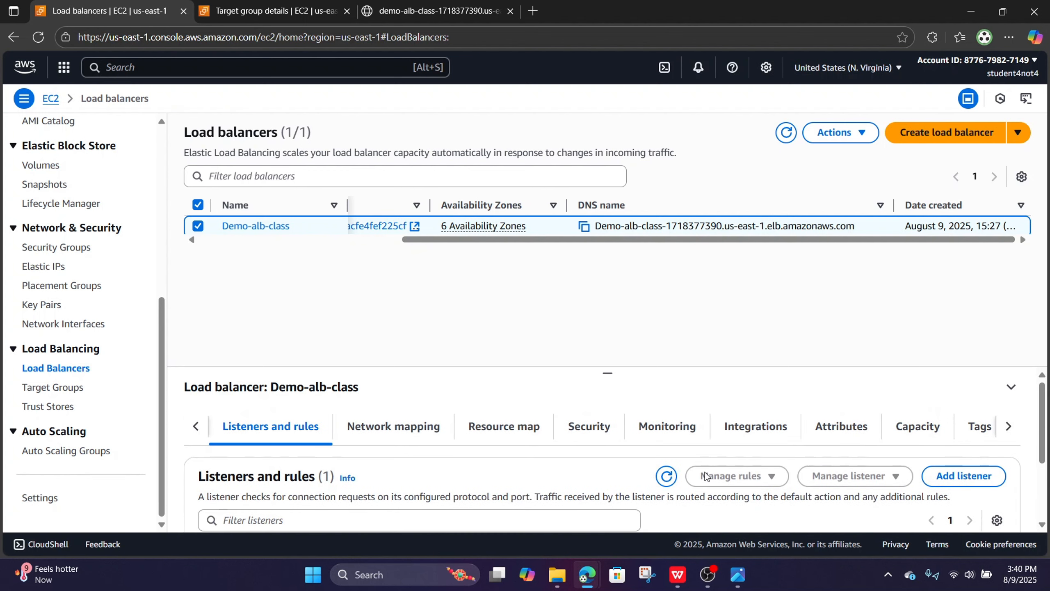
# - Check the security groups attached to Demo-alb-class and reopen its monitoring dashboard
pyautogui.click(586, 426)
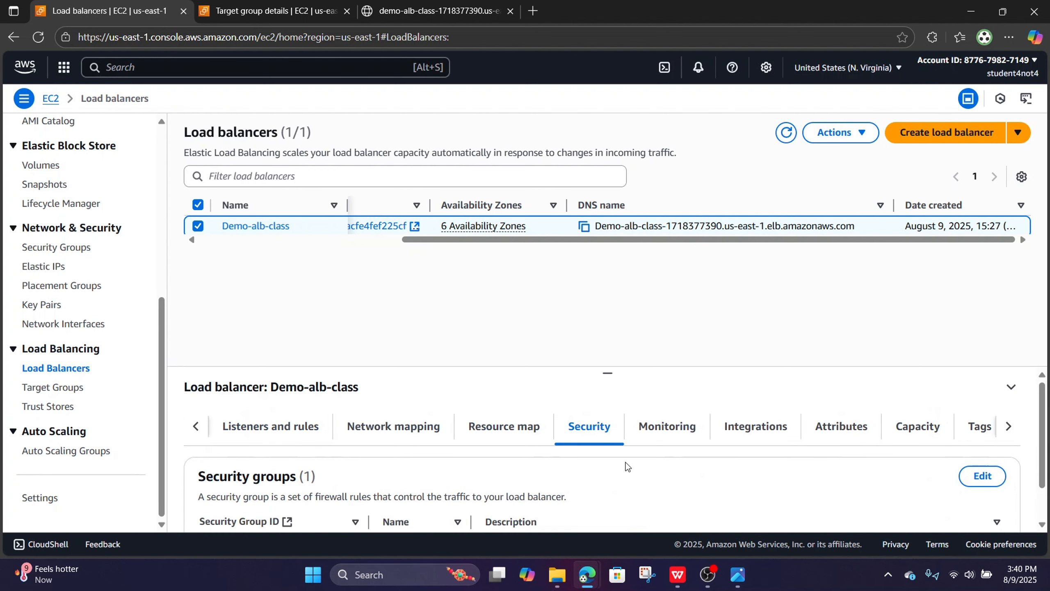
pyautogui.scroll(-2, 627, 460)
pyautogui.scroll(2, 626, 447)
pyautogui.click(644, 430)
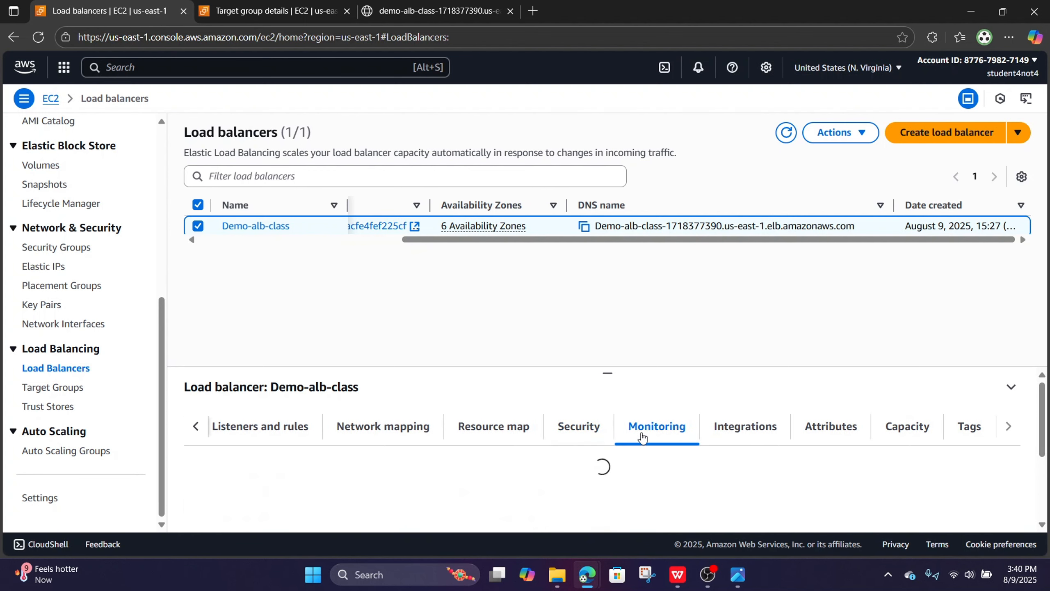
pyautogui.scroll(-2, 765, 465)
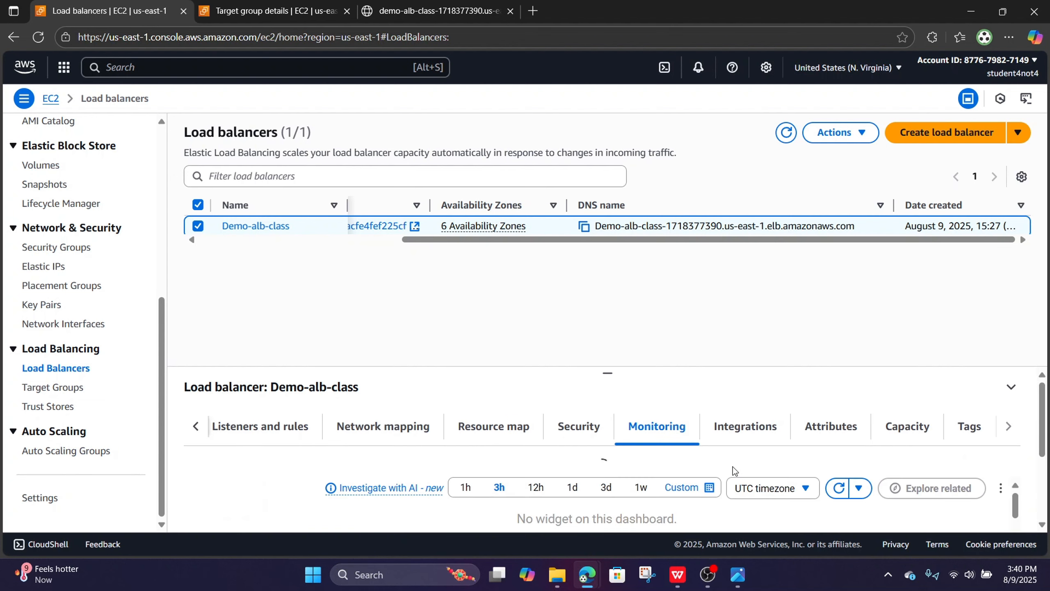
pyautogui.scroll(-2, 845, 482)
pyautogui.scroll(2, 845, 482)
# - Look through the AWS service integrations available for Demo-alb-class, enlarging the details pane to show more of them
pyautogui.click(742, 426)
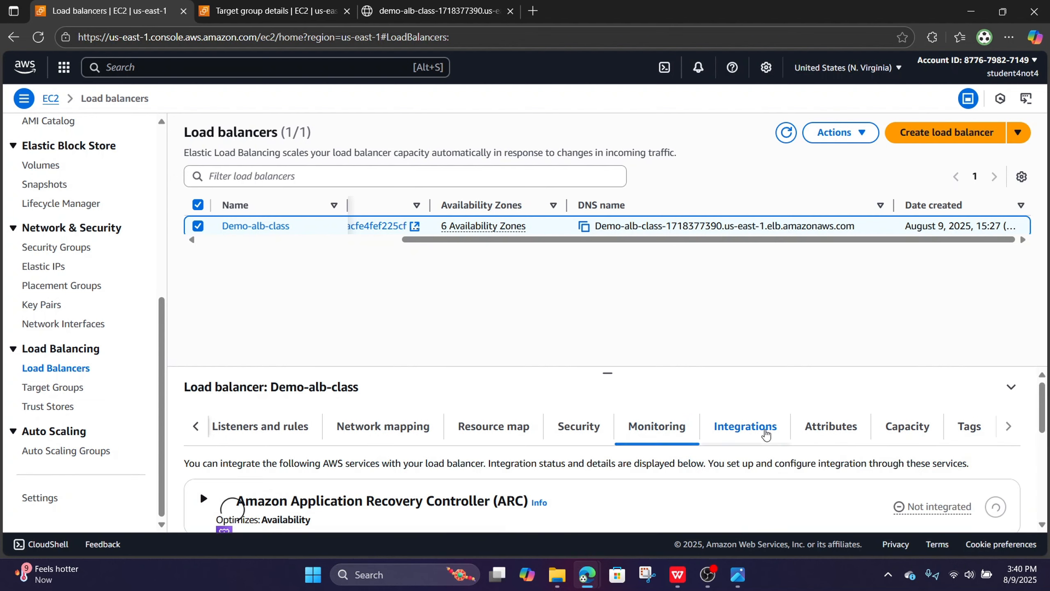
pyautogui.scroll(-2, 759, 482)
pyautogui.scroll(-3, 760, 482)
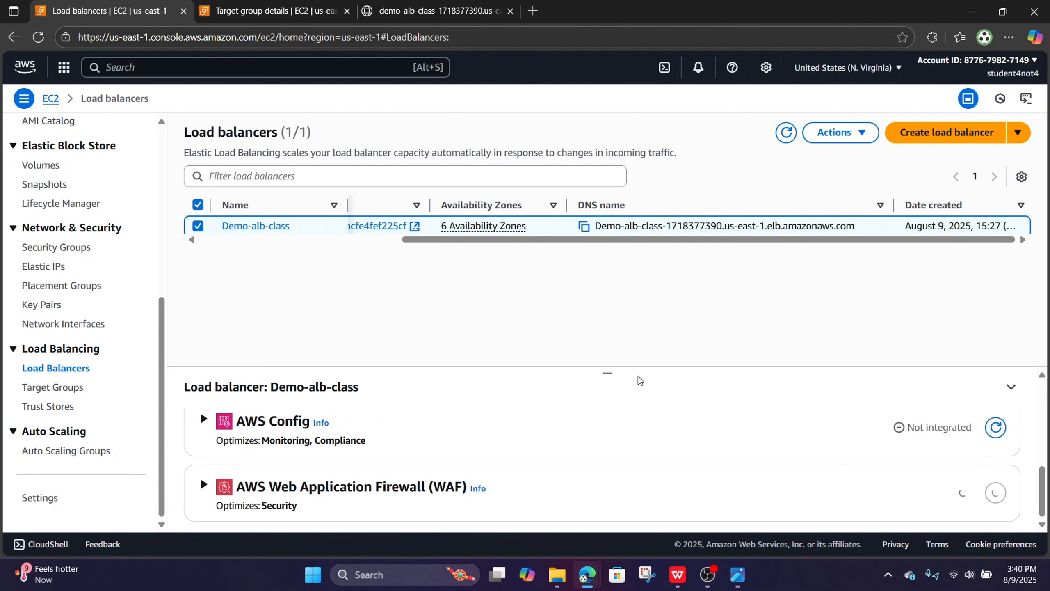
pyautogui.moveTo(605, 372); pyautogui.dragTo(614, 285)
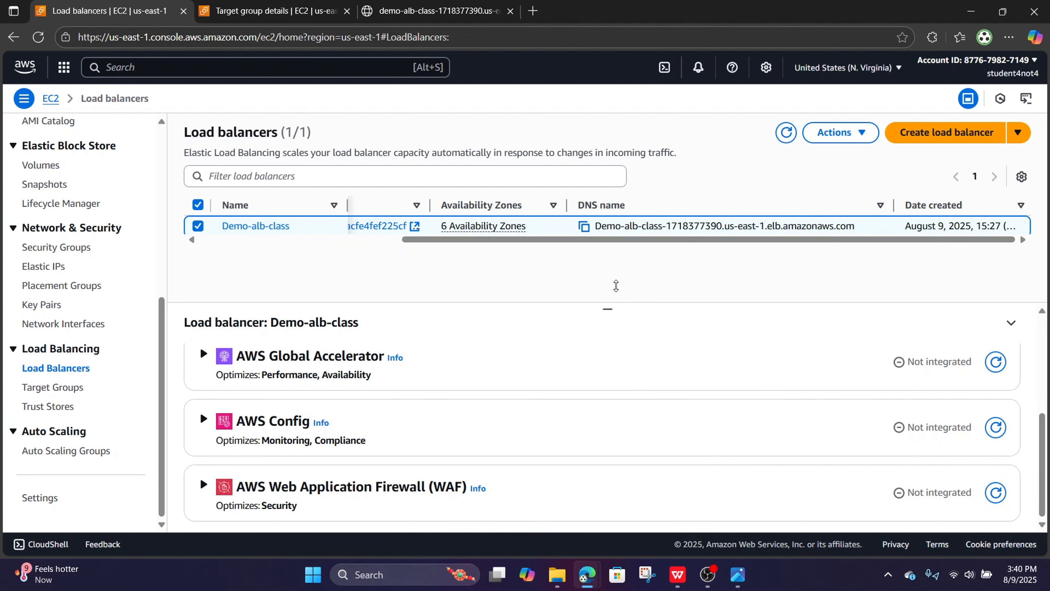
# - View the resource map and network mapping of Demo-alb-class, then reduce the height of the details pane
pyautogui.scroll(5, 573, 430)
pyautogui.click(491, 344)
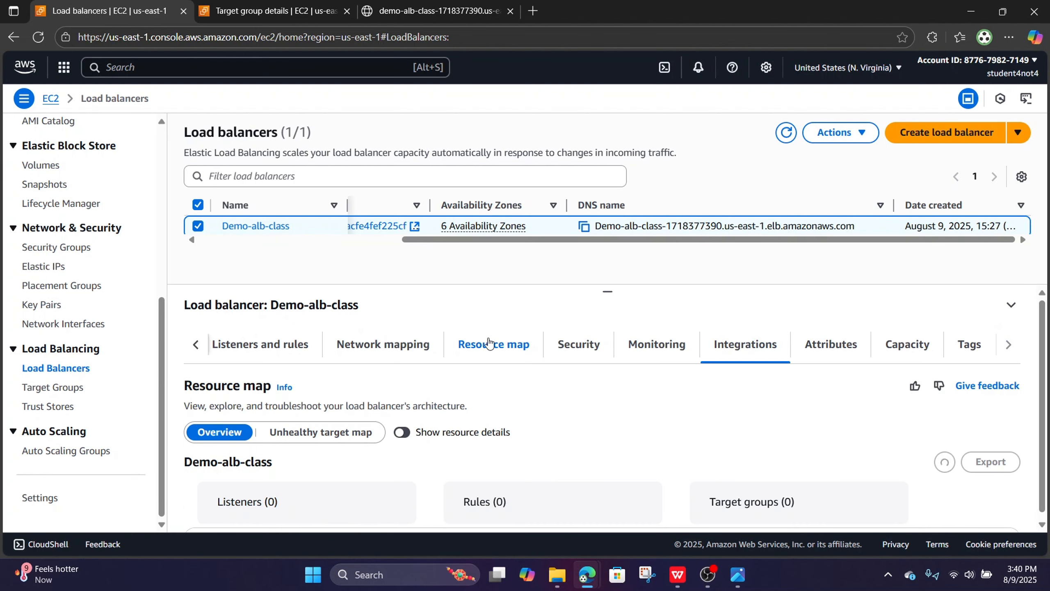
pyautogui.click(381, 343)
pyautogui.moveTo(607, 292); pyautogui.dragTo(562, 414)
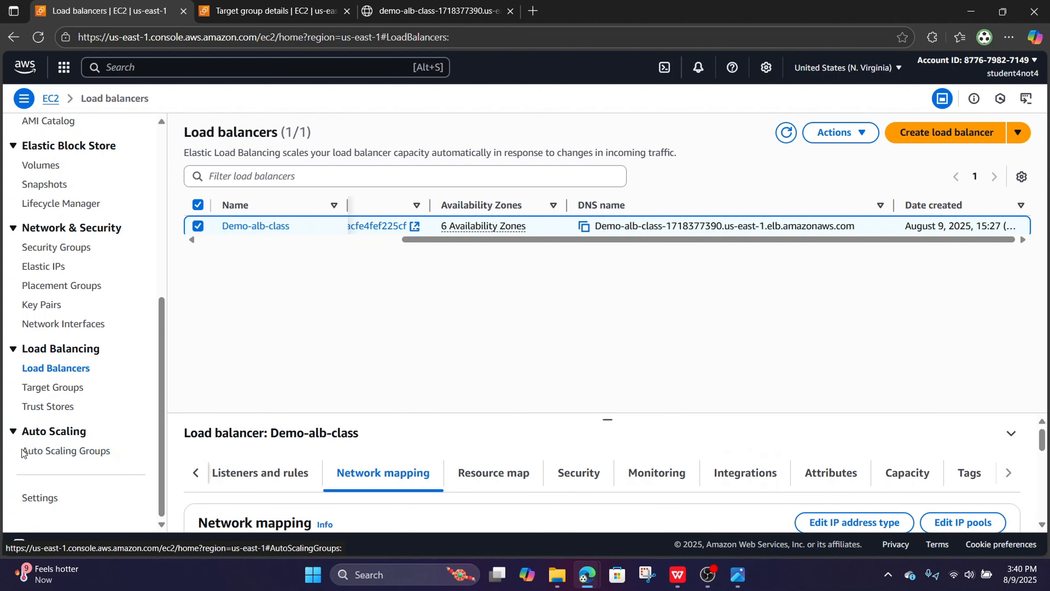